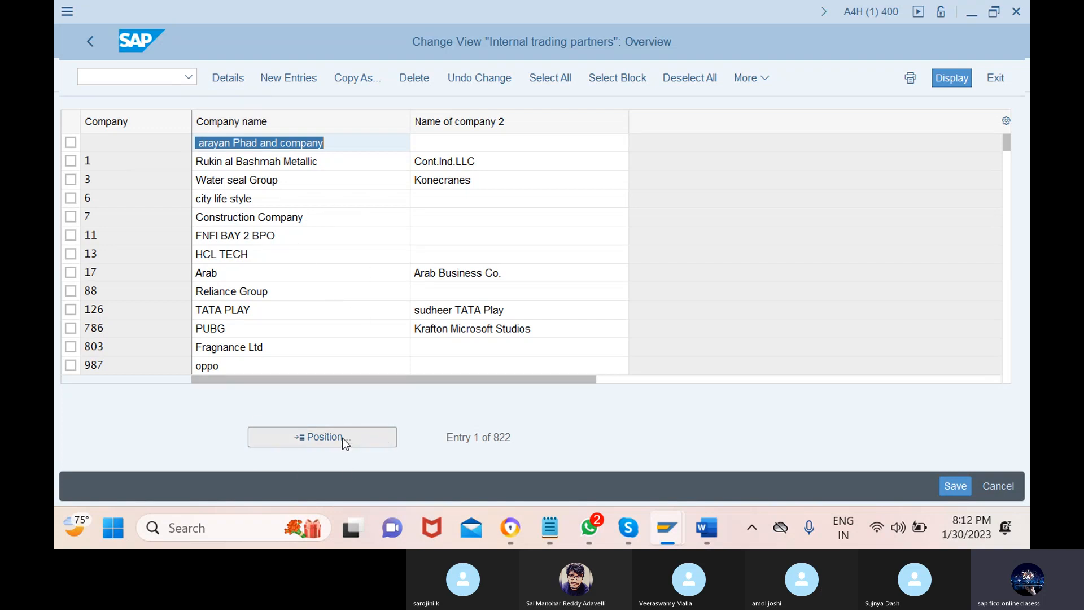
Start a new internal trading partner entry and set its company ID to 129876
left_click(290, 79)
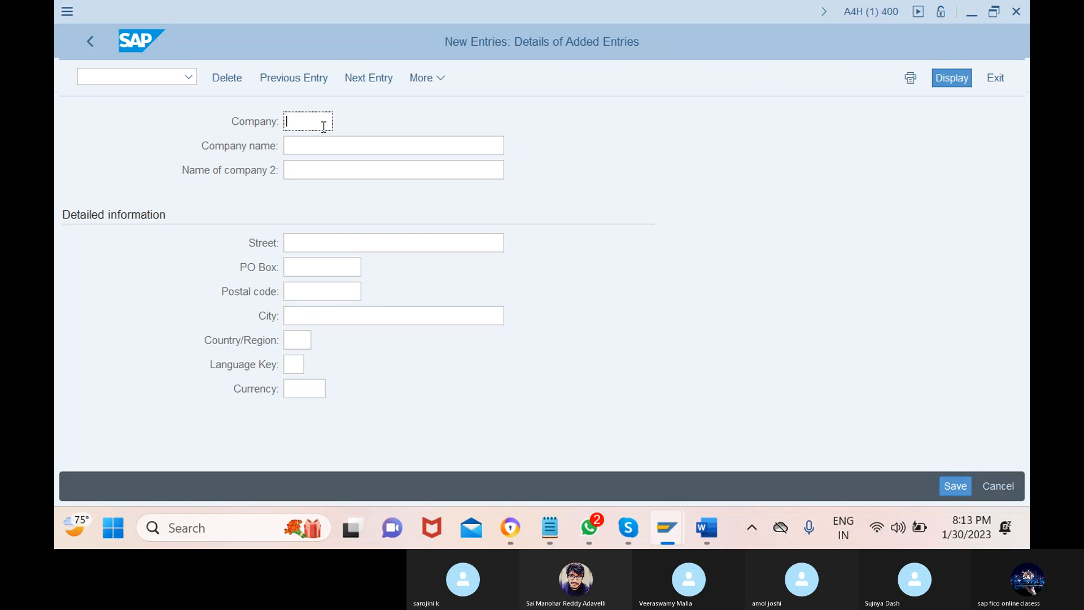
type("e")
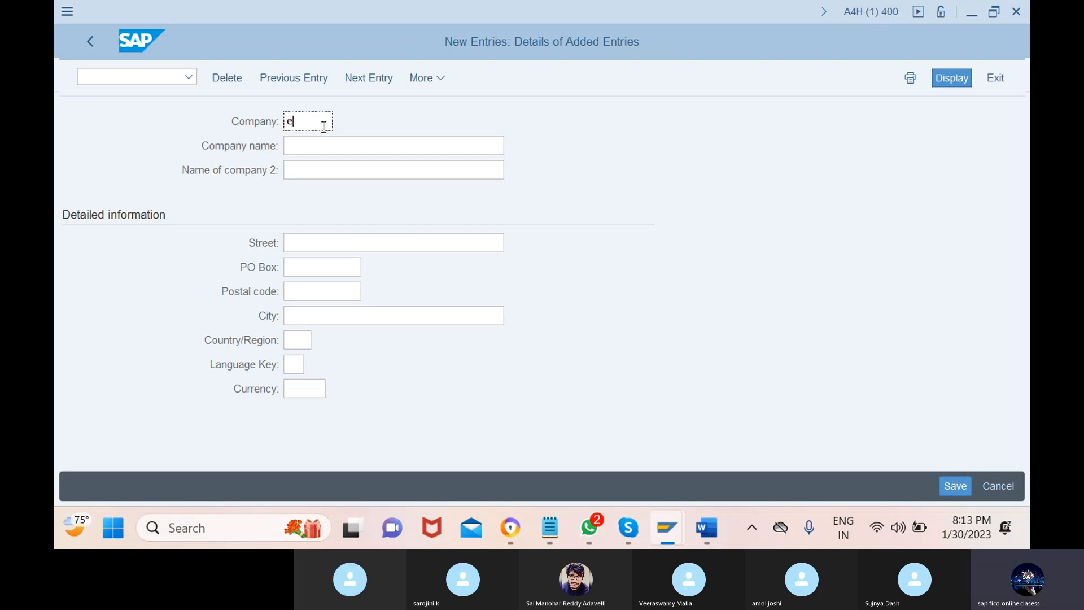
key("BackSpace")
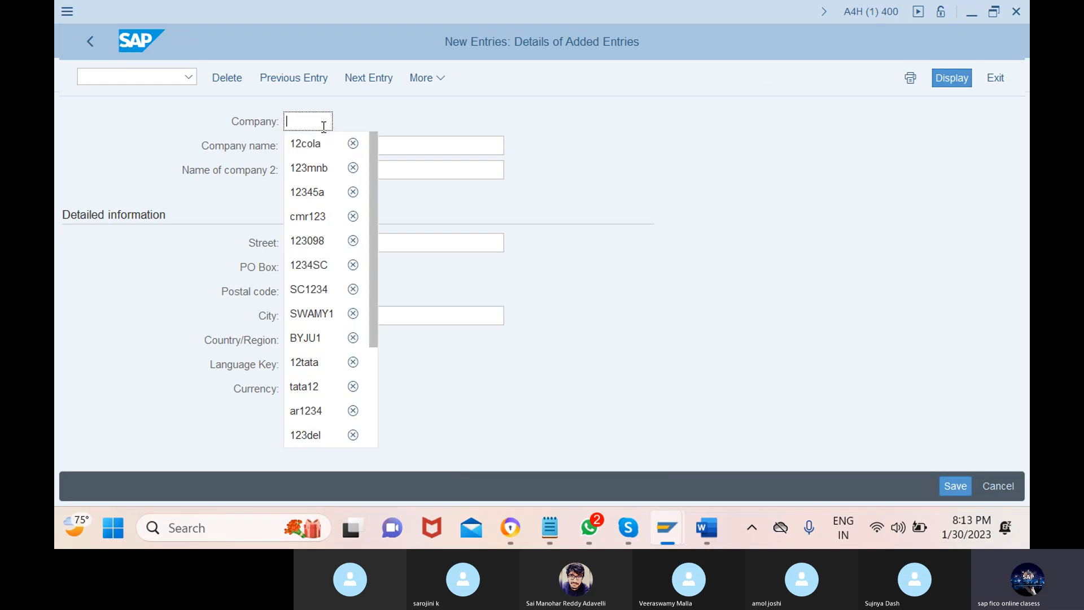
type("12")
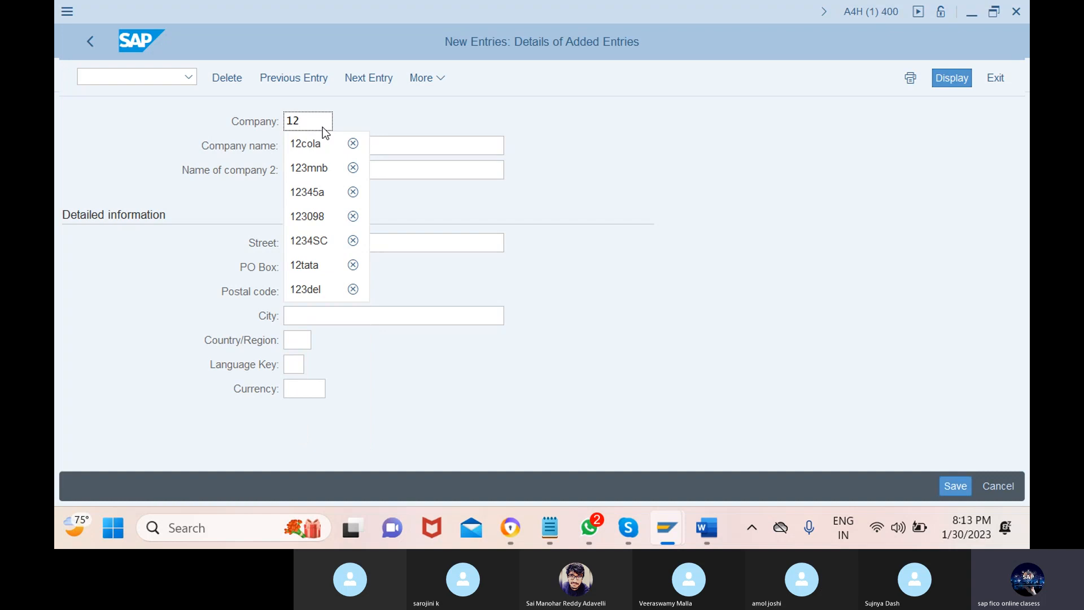
type("9876")
Enter "E support ltd" as the company name
left_click(395, 146)
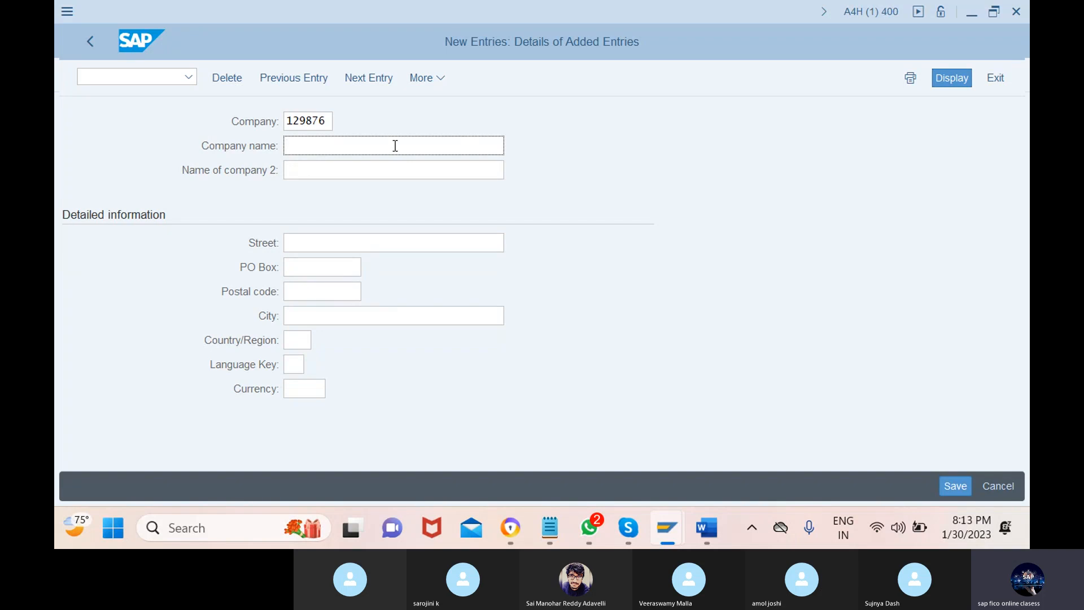
type("e")
key("BackSpace")
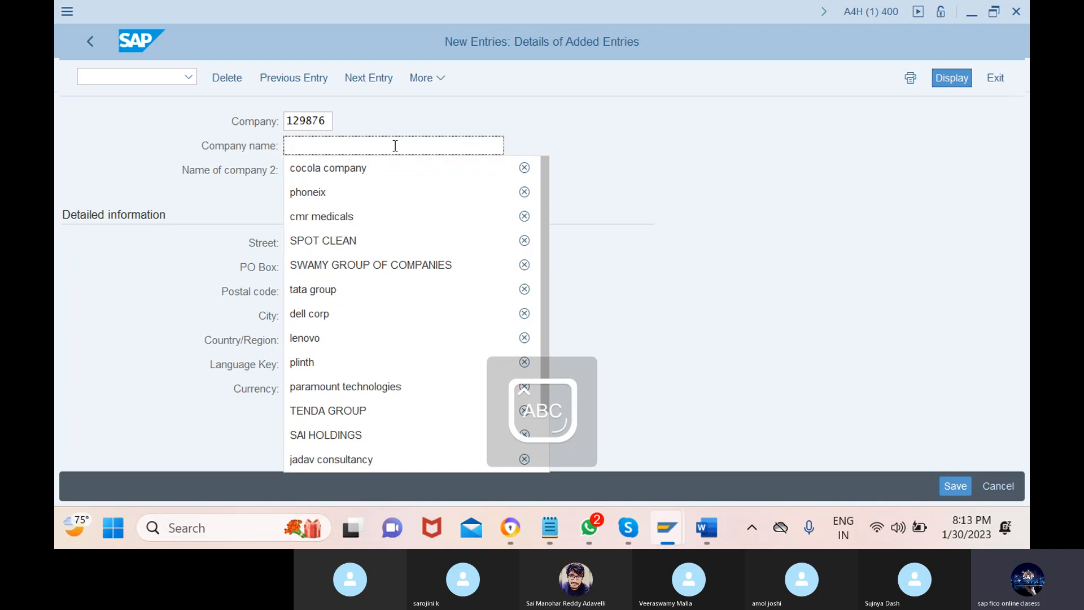
type("E")
key("Caps_Lock")
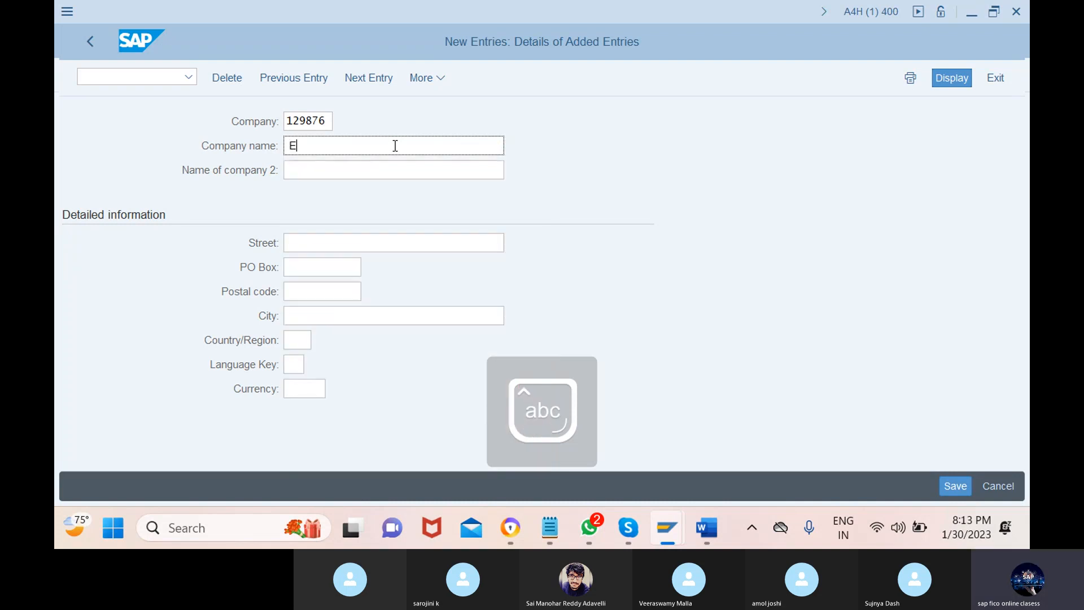
type("suppory")
key("BackSpace")
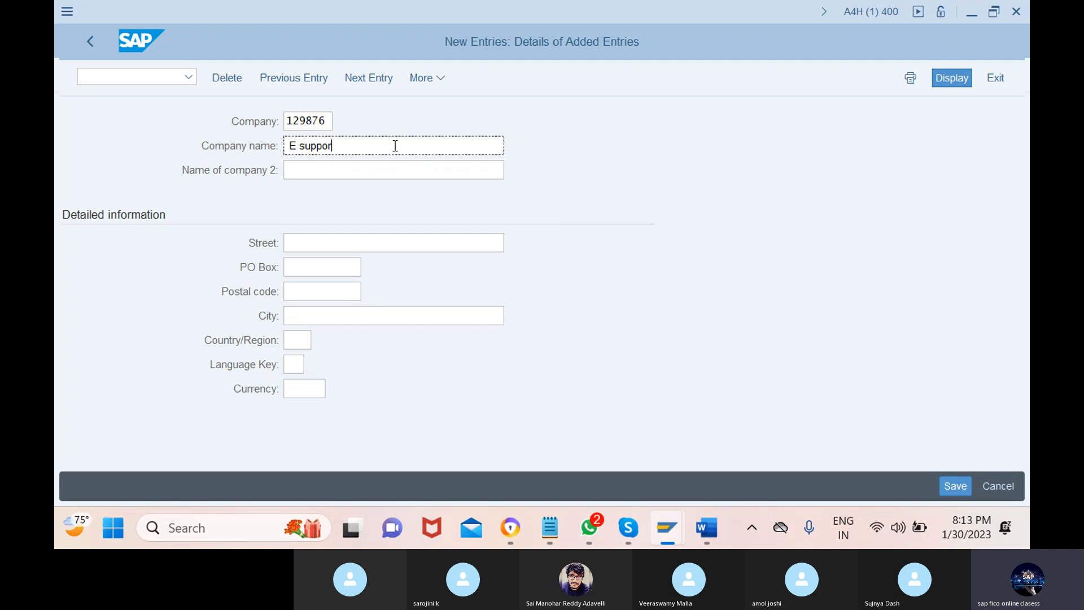
type("t I")
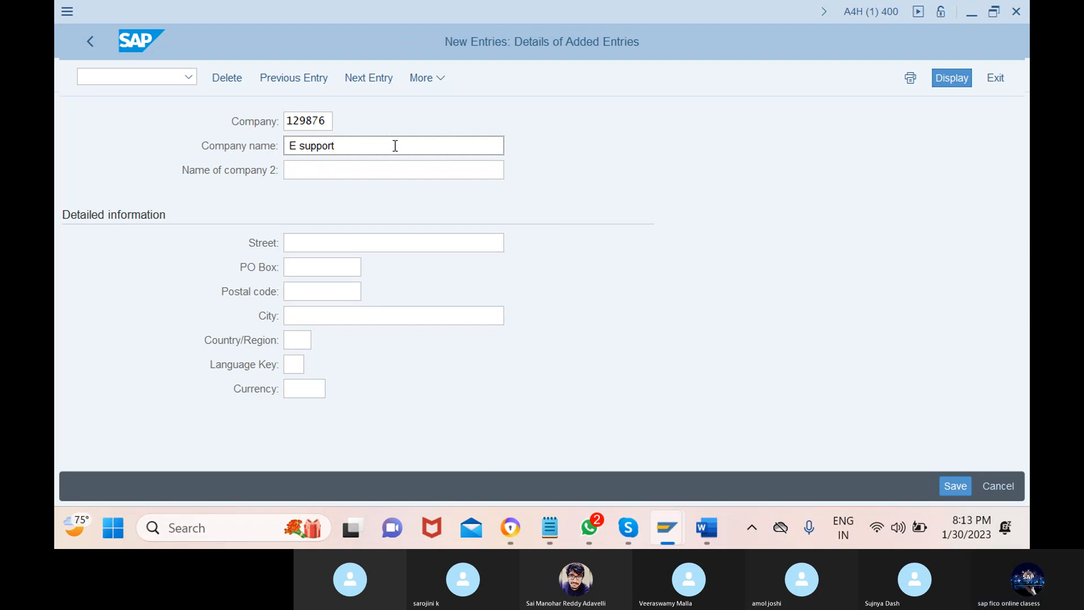
type("td")
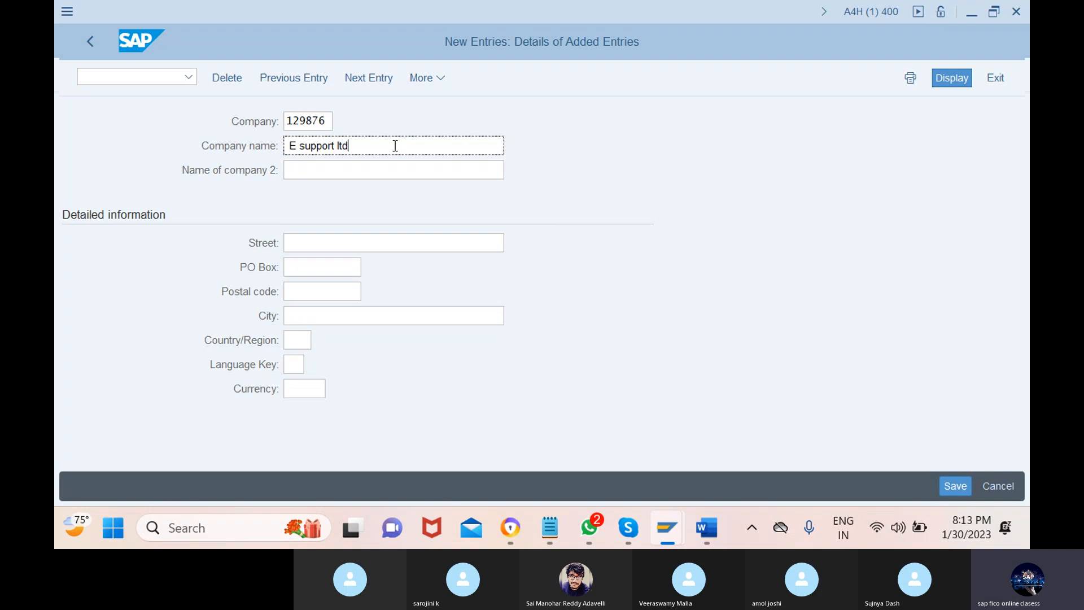
Fill in the company's street, PO box and postal code from the previously used entries, leaving the second company name blank
left_click(331, 246)
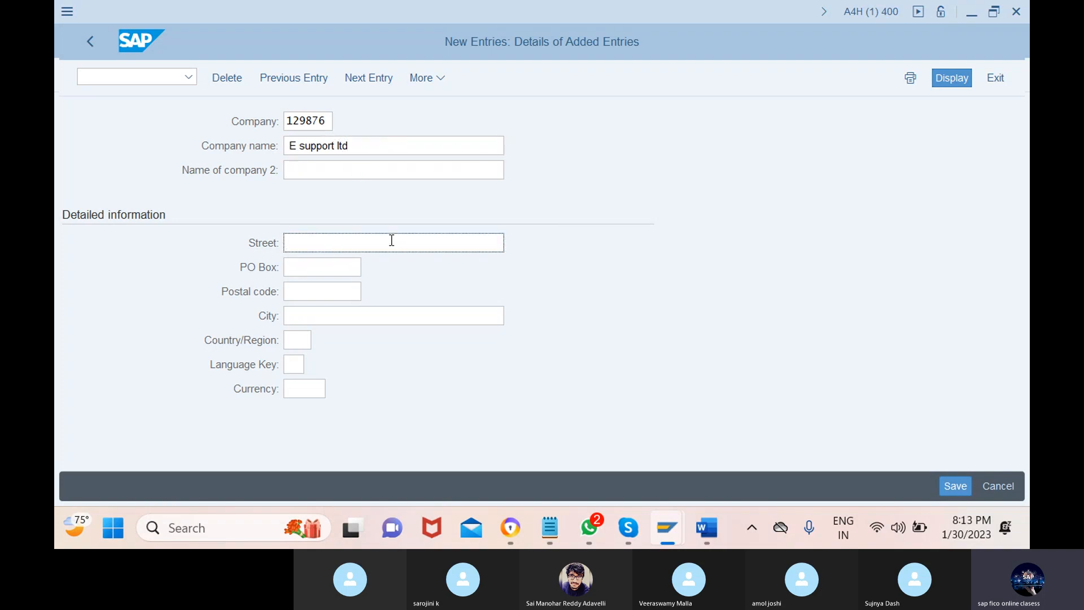
left_click(346, 169)
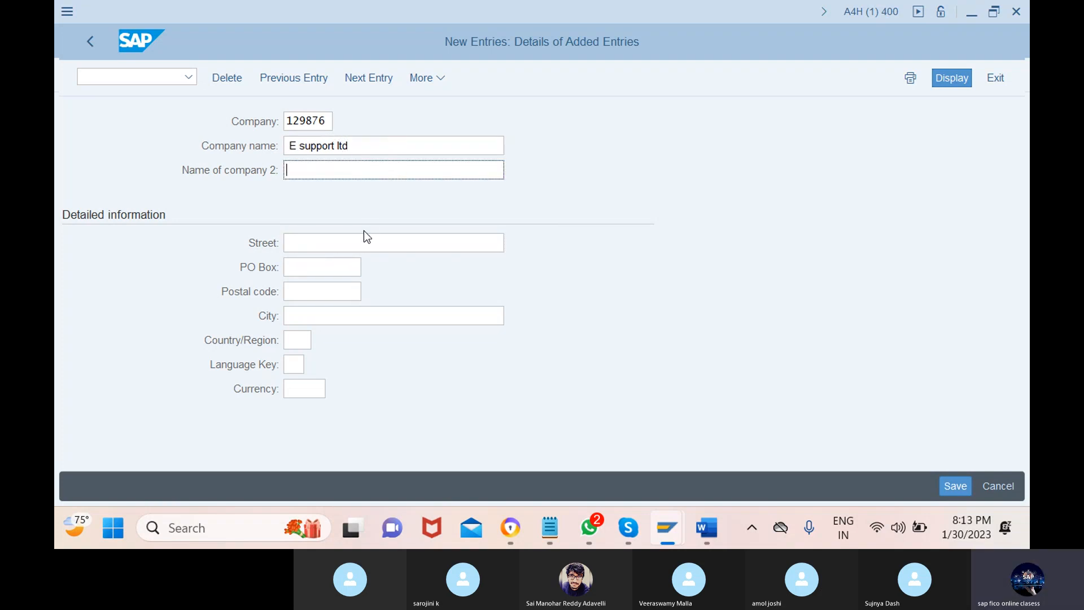
left_click(395, 242)
type("b")
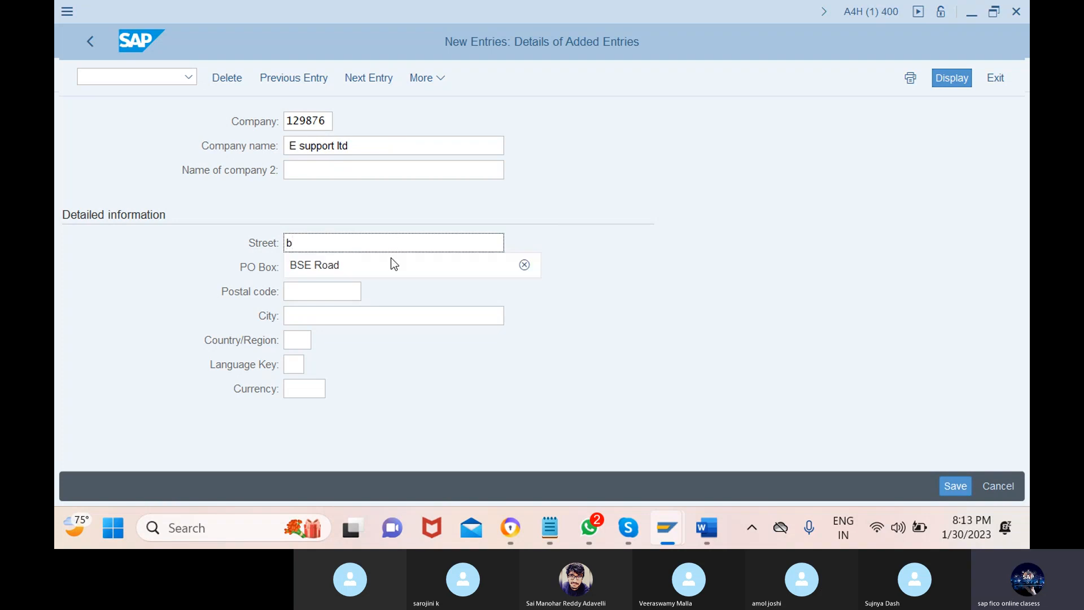
left_click(392, 264)
left_click(324, 267)
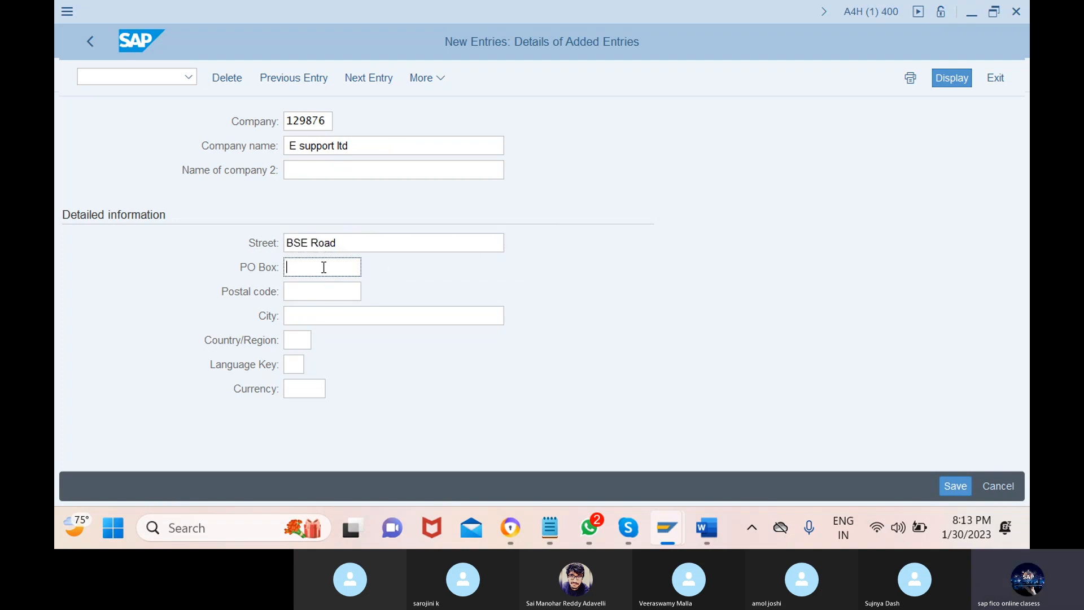
type("b")
left_click(324, 284)
left_click(314, 289)
type("5")
left_click(314, 323)
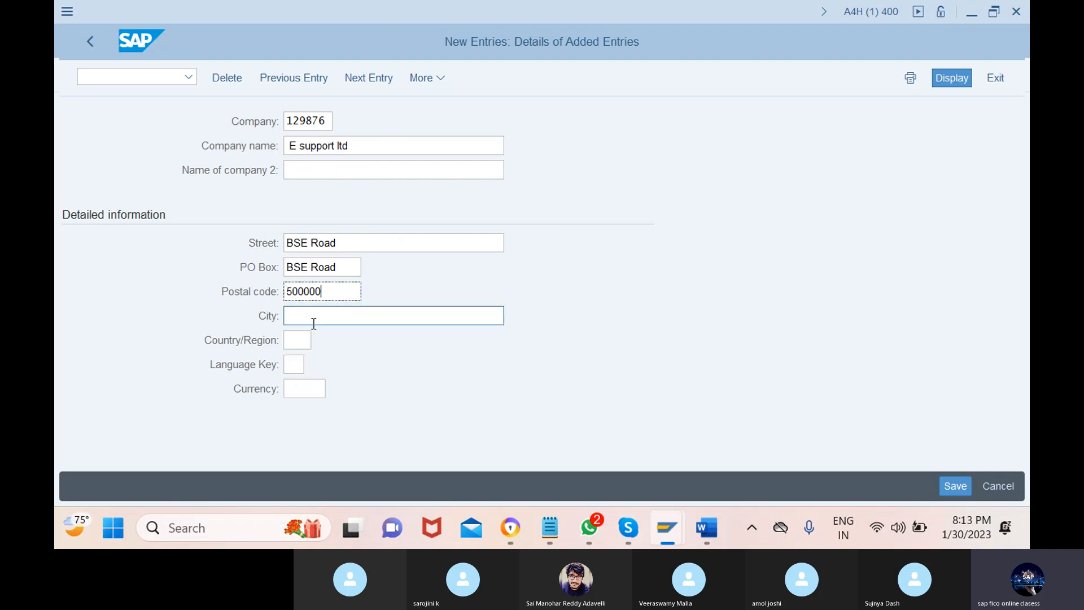
Set the company's city to manglore and the country/region to IN (India)
left_click(395, 315)
type("manglore")
left_click(308, 340)
type("in")
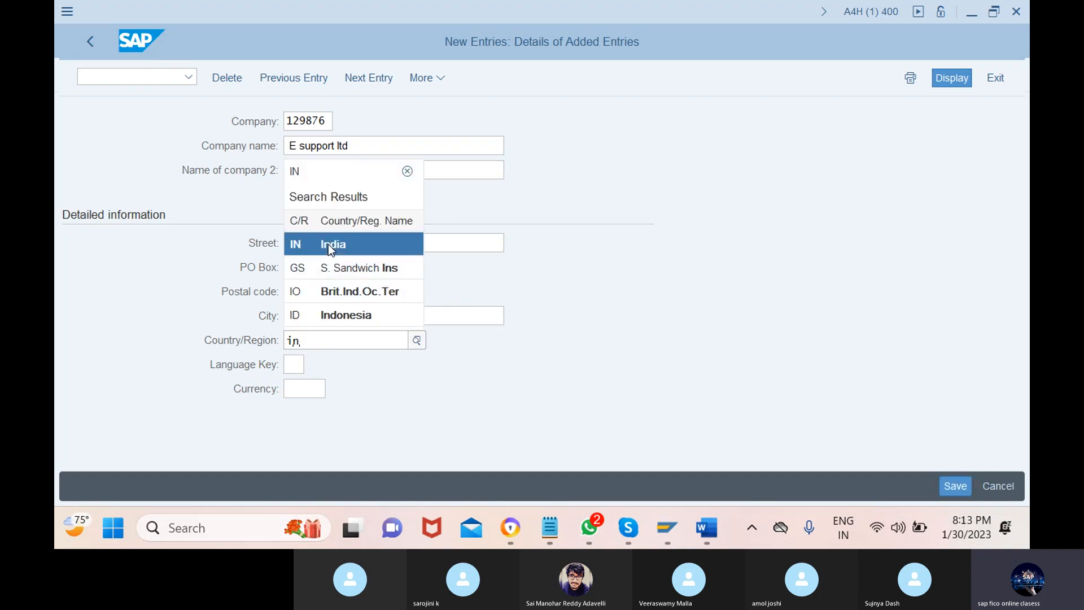
left_click(328, 244)
Set the company's language key to en and its currency to INR (Indian Rupee)
left_click(304, 364)
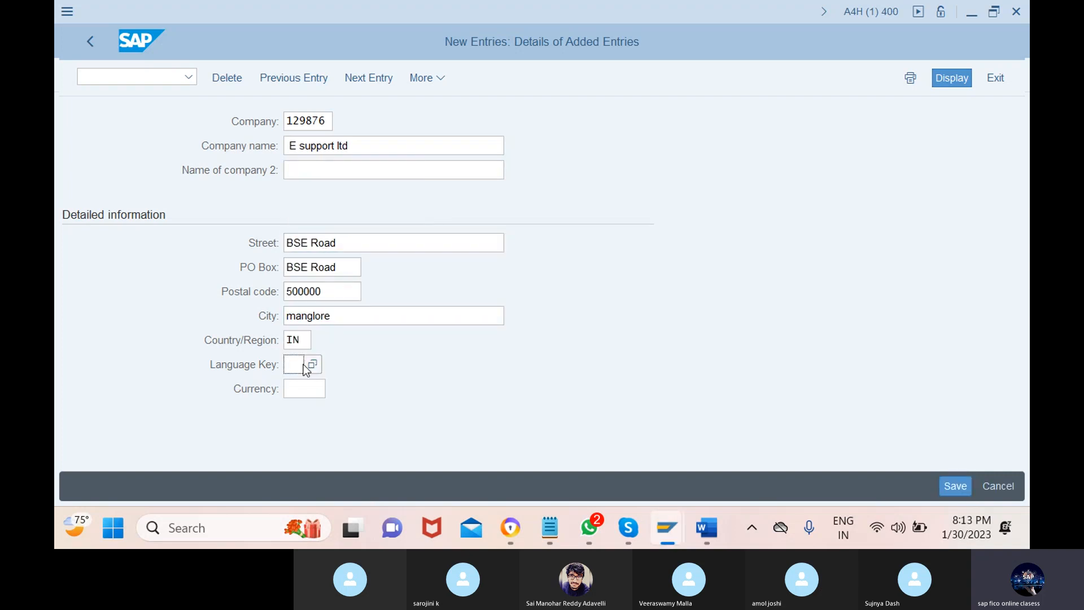
type("en")
left_click(315, 389)
type("inr")
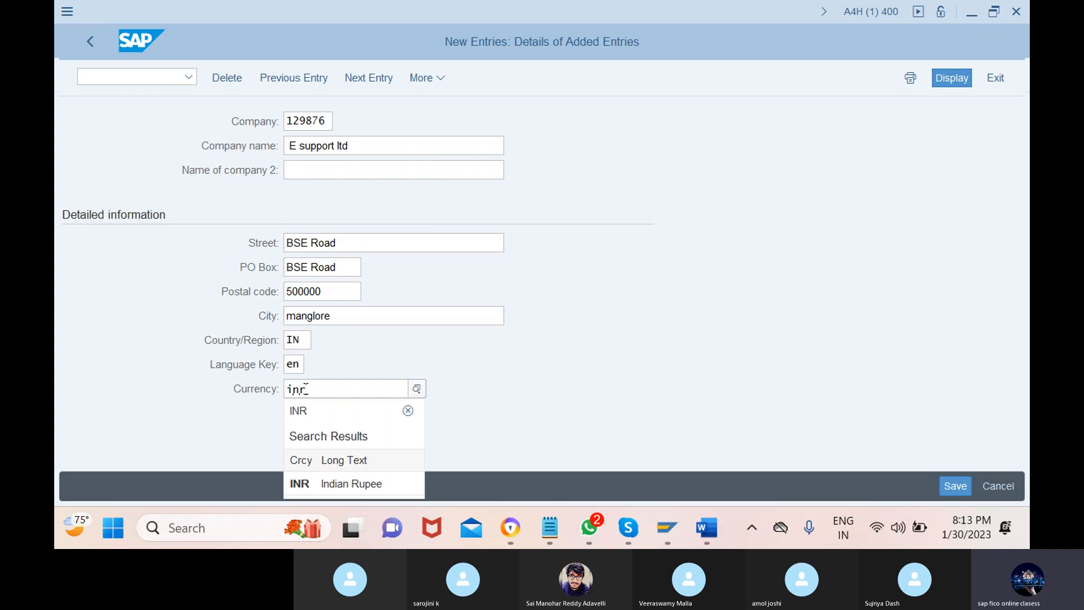
left_click(335, 485)
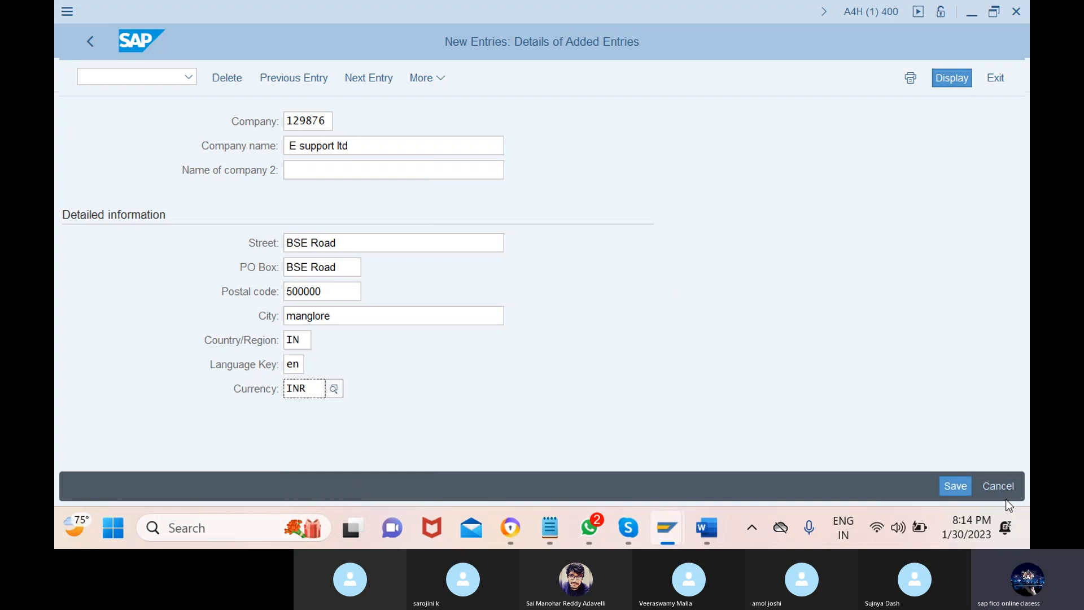
Save the company entry under a new customizing request with the short description "defined company-e support"
left_click(955, 487)
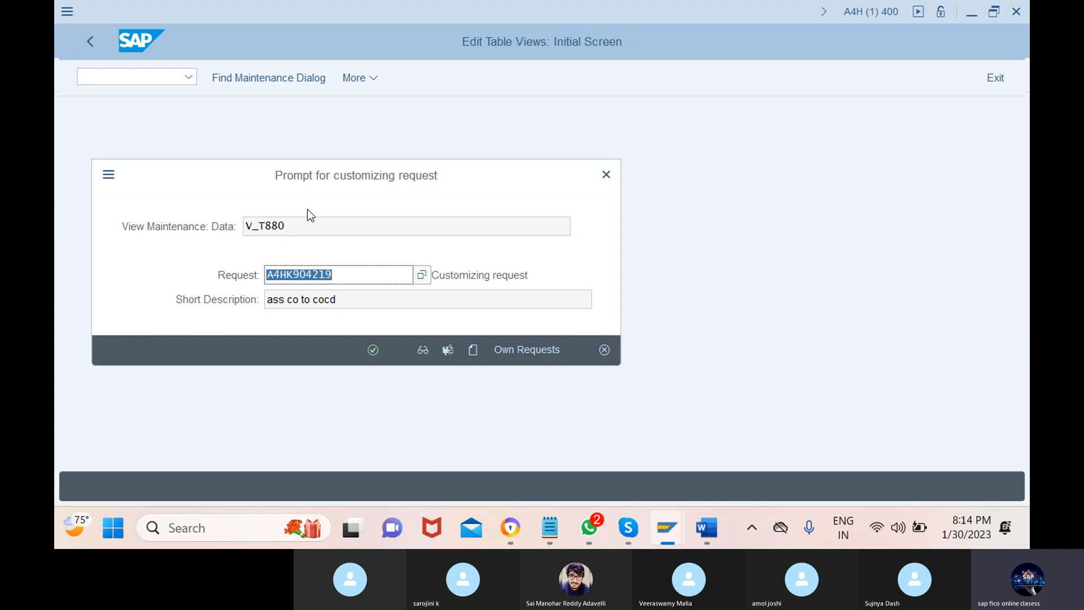
left_click(473, 350)
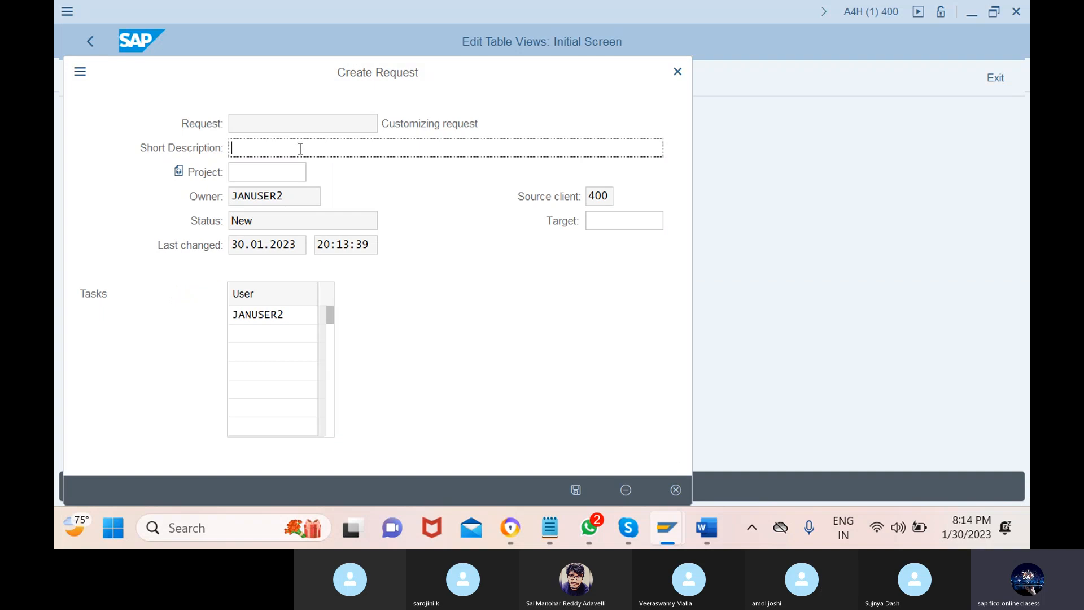
type("defined company-e support")
key("Return")
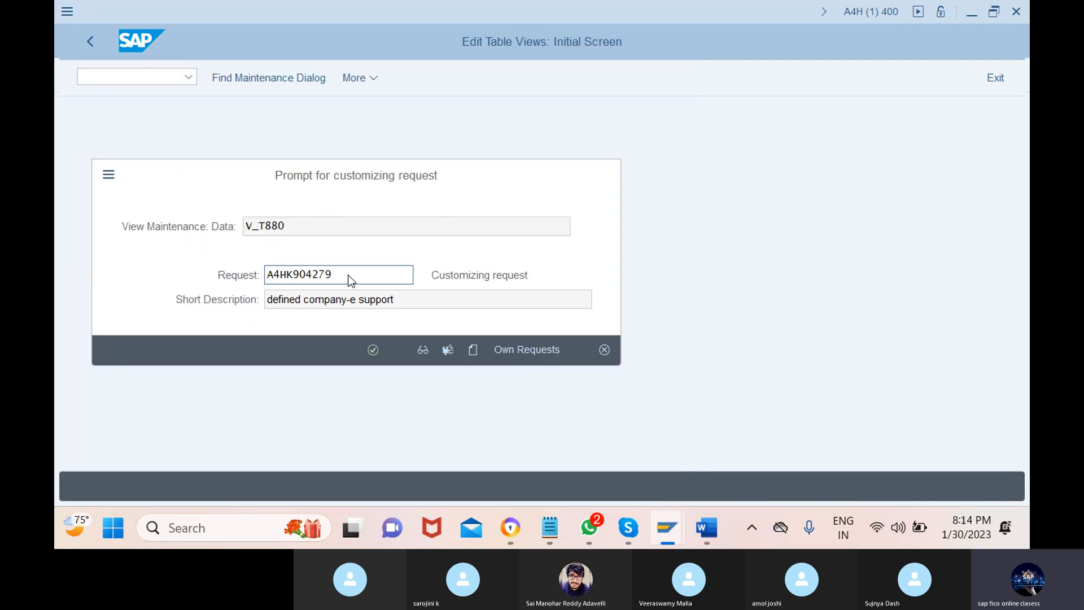
key("Return")
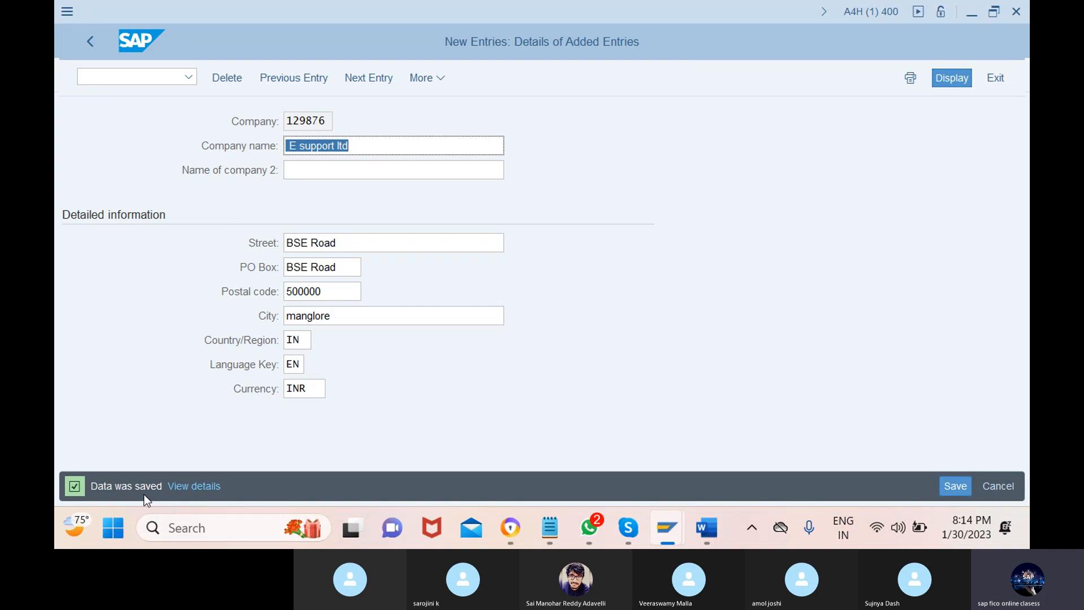
Switch to the Skype chat and the Word document to look up the transaction code for defining a company code
left_click(117, 76)
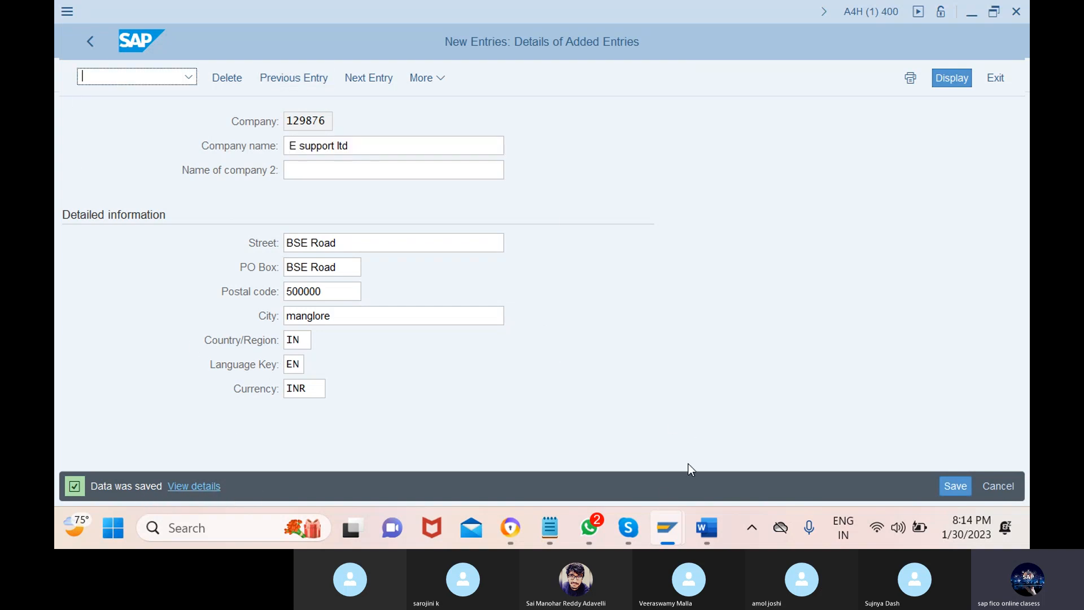
left_click(673, 445)
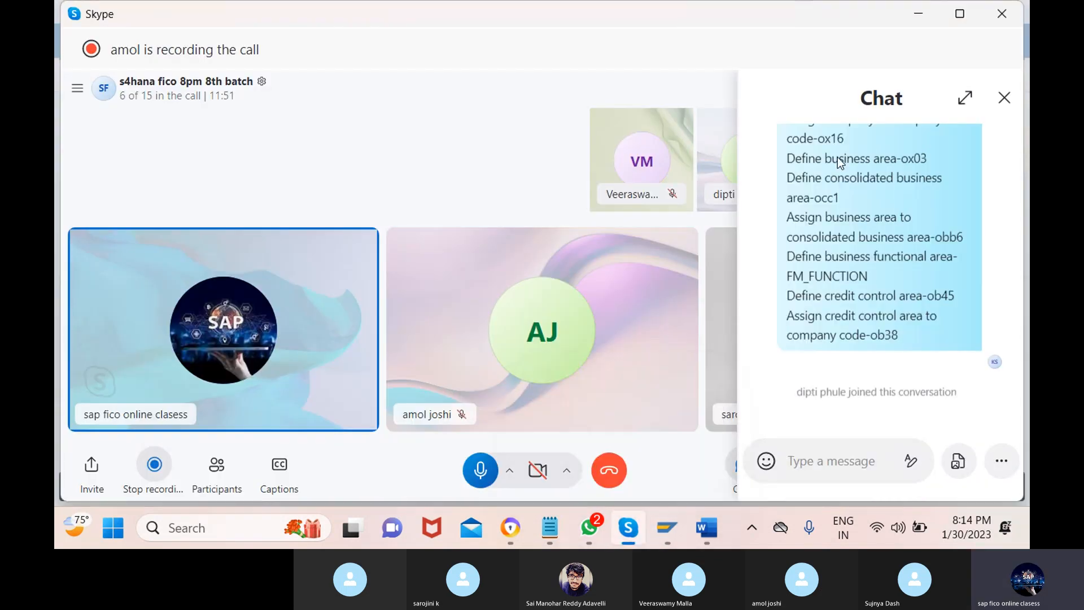
scroll(859, 168, "up", 2)
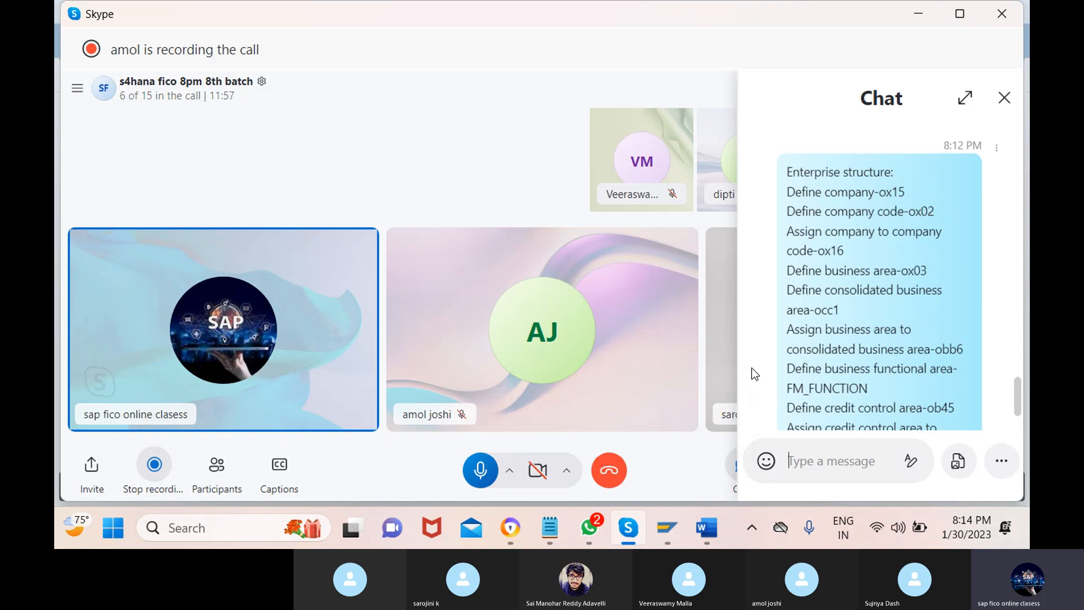
mouse_move(671, 528)
mouse_move(707, 528)
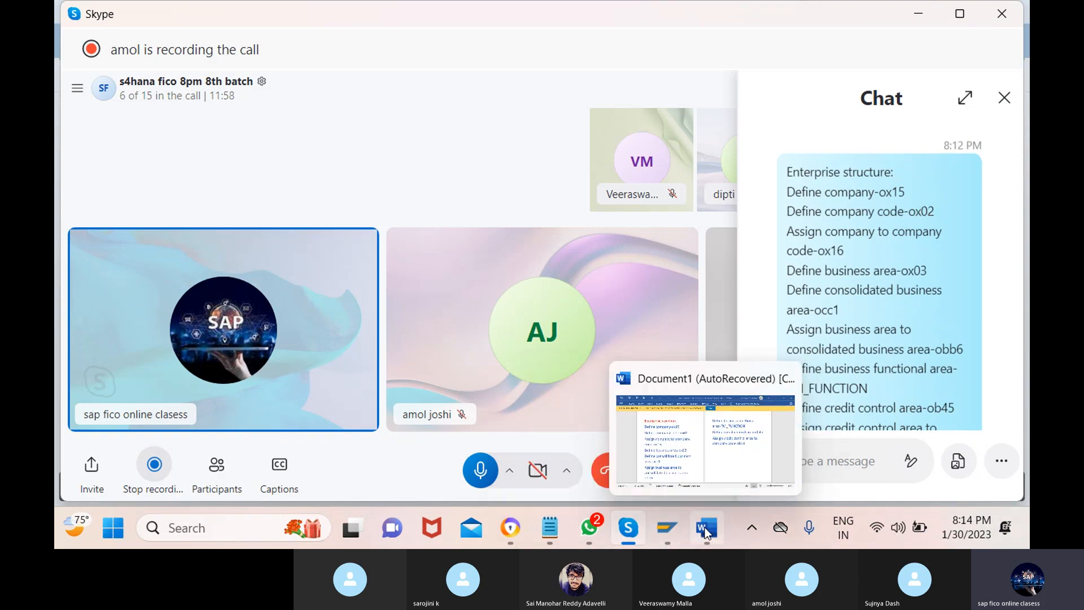
left_click(707, 438)
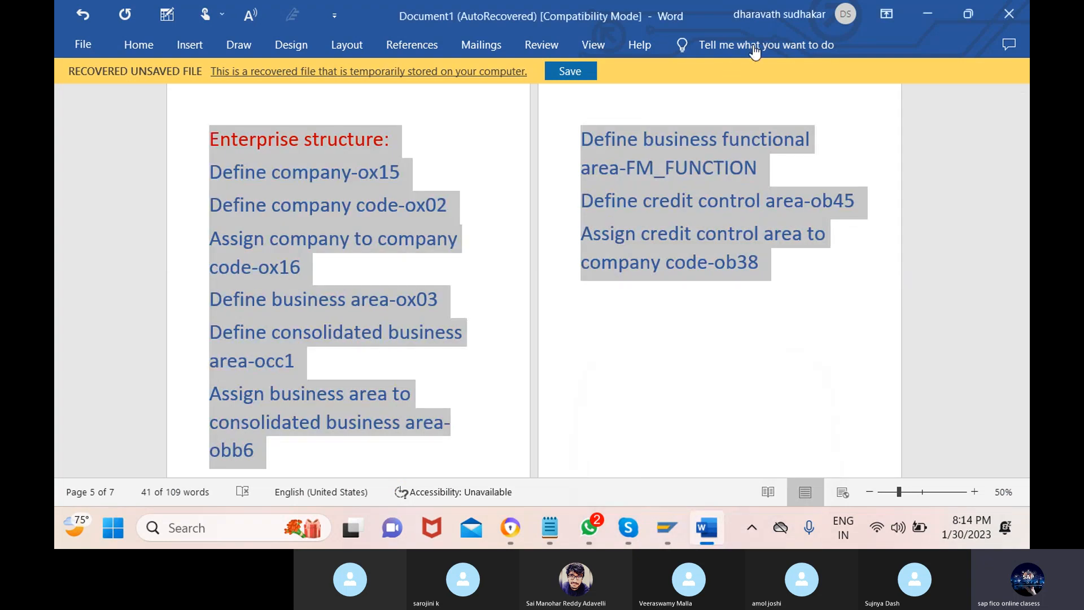
left_click(754, 47)
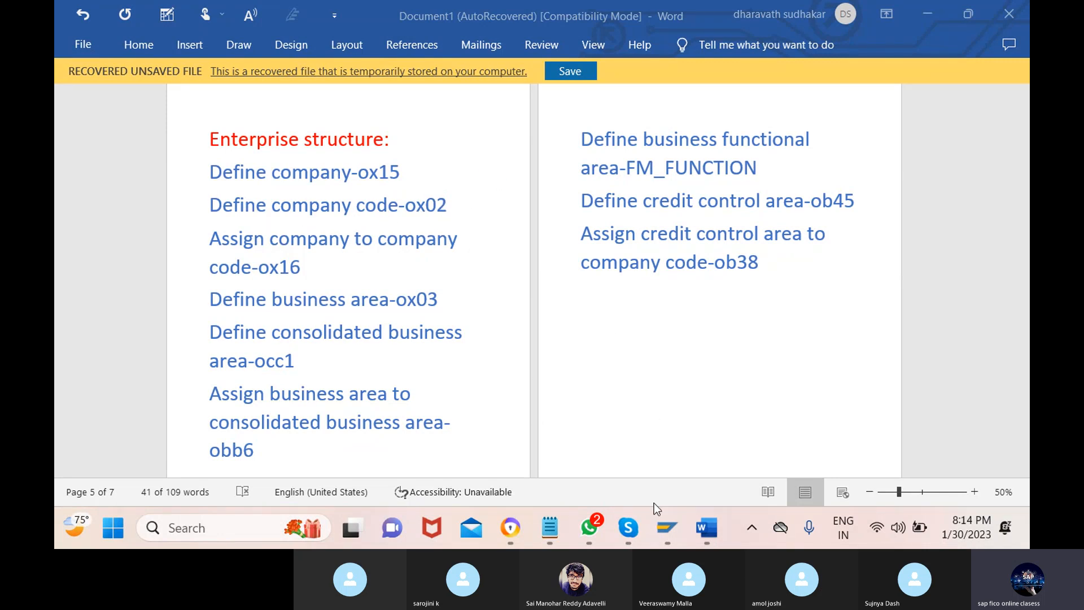
Switch back to the SAP company entry and open transaction ox02 in a new session with /oox02, accepting display of the locked data
mouse_move(661, 535)
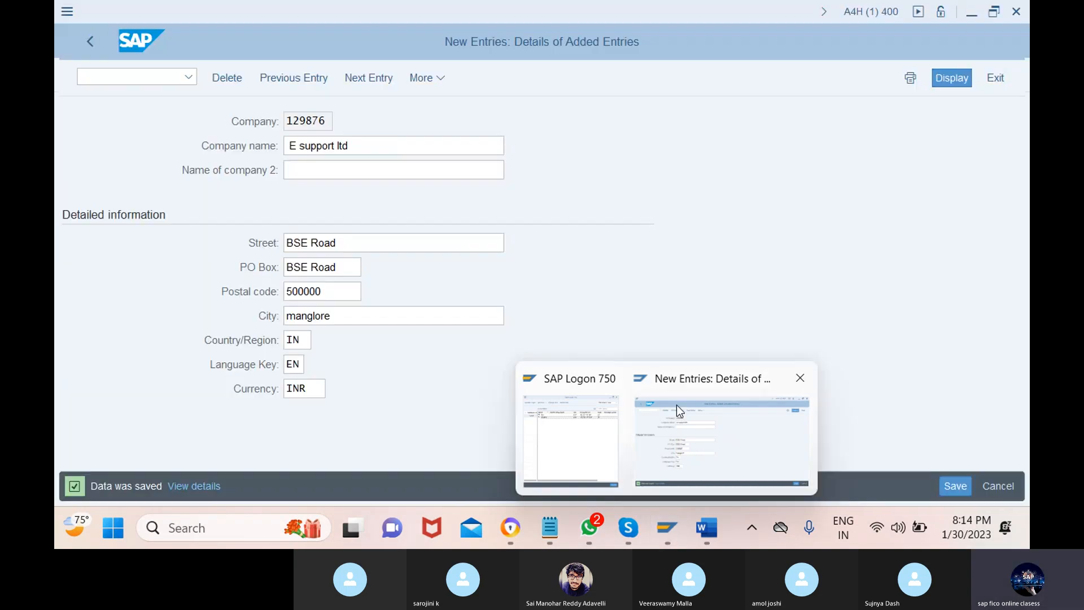
left_click(676, 405)
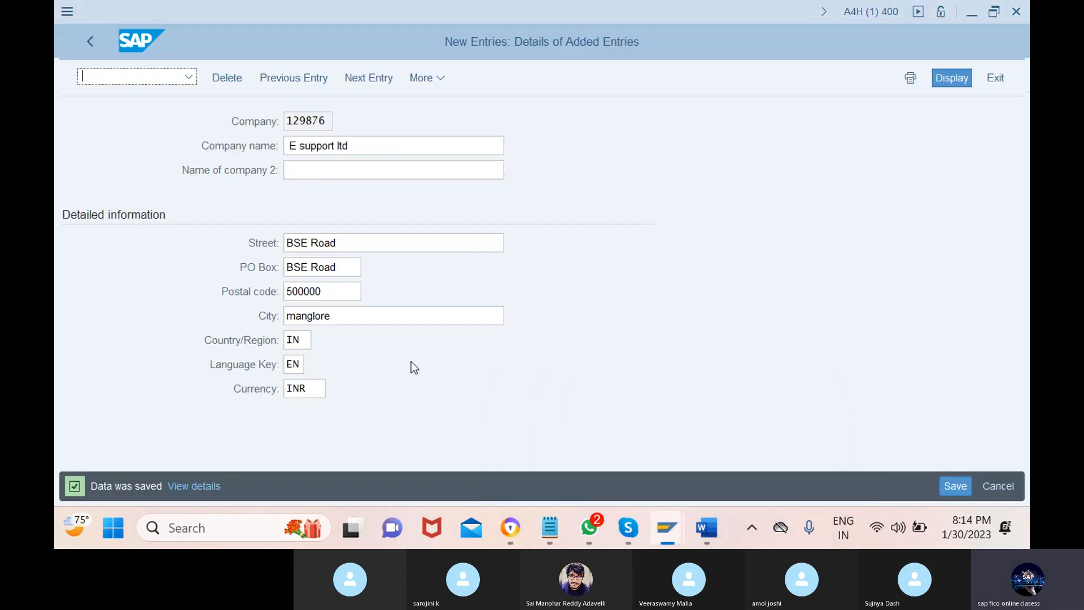
mouse_move(666, 537)
mouse_move(533, 439)
type("/o")
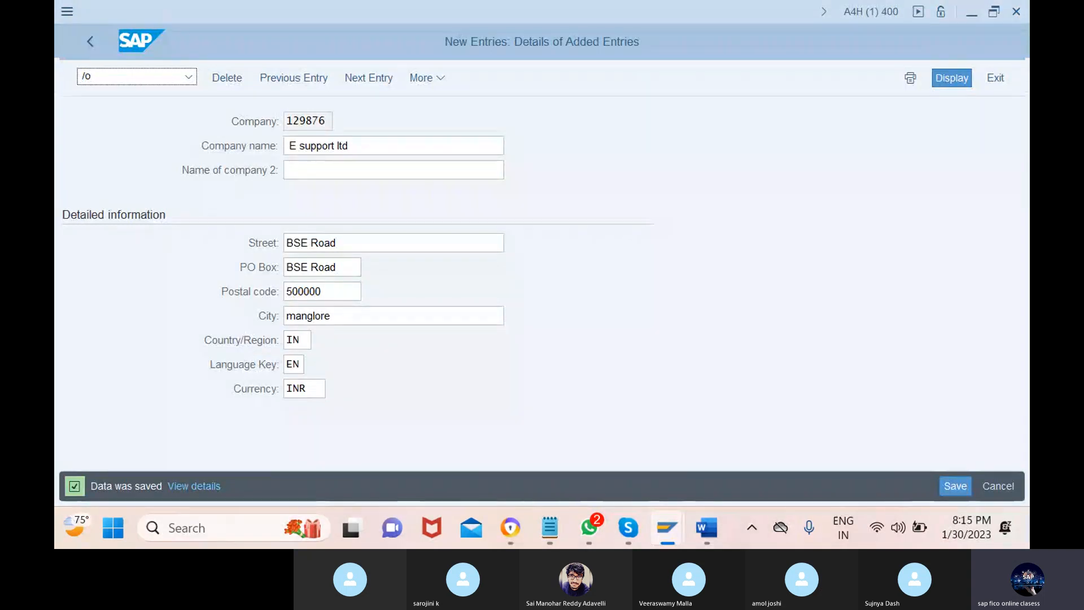
type("ox")
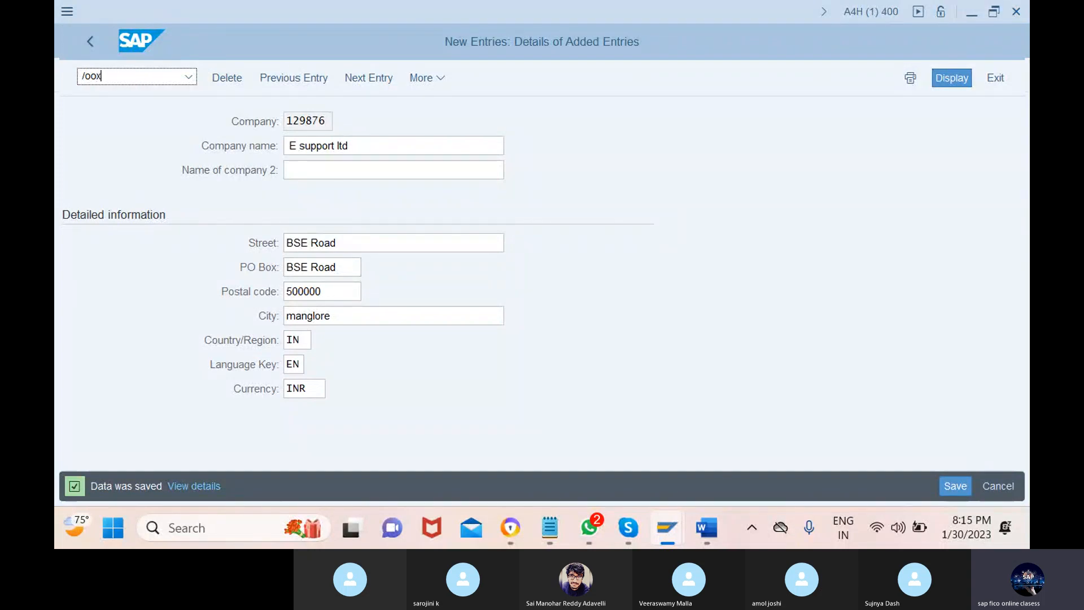
type("02")
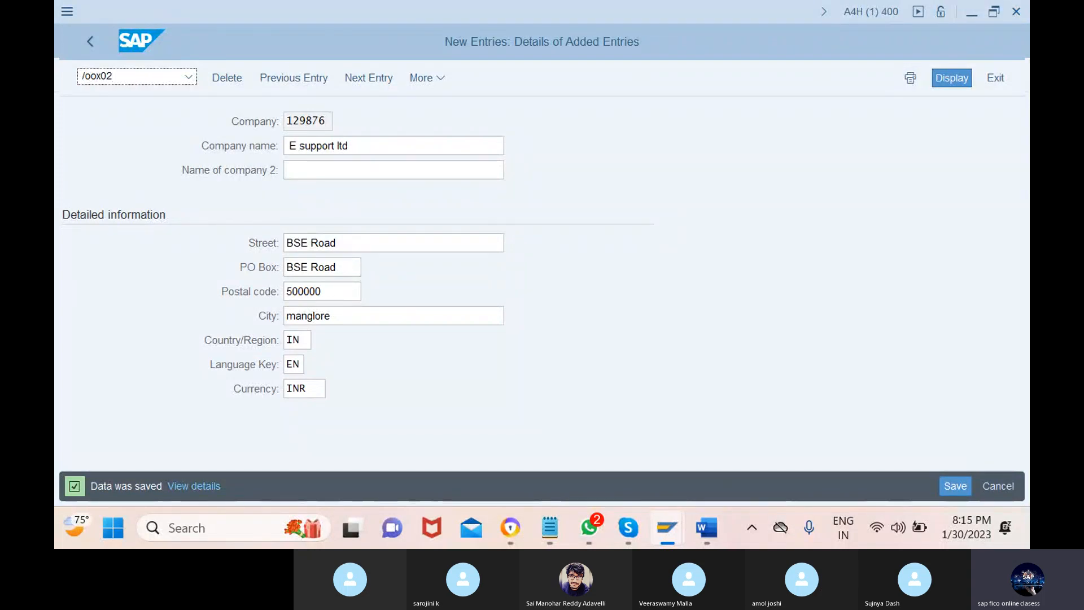
key("Return")
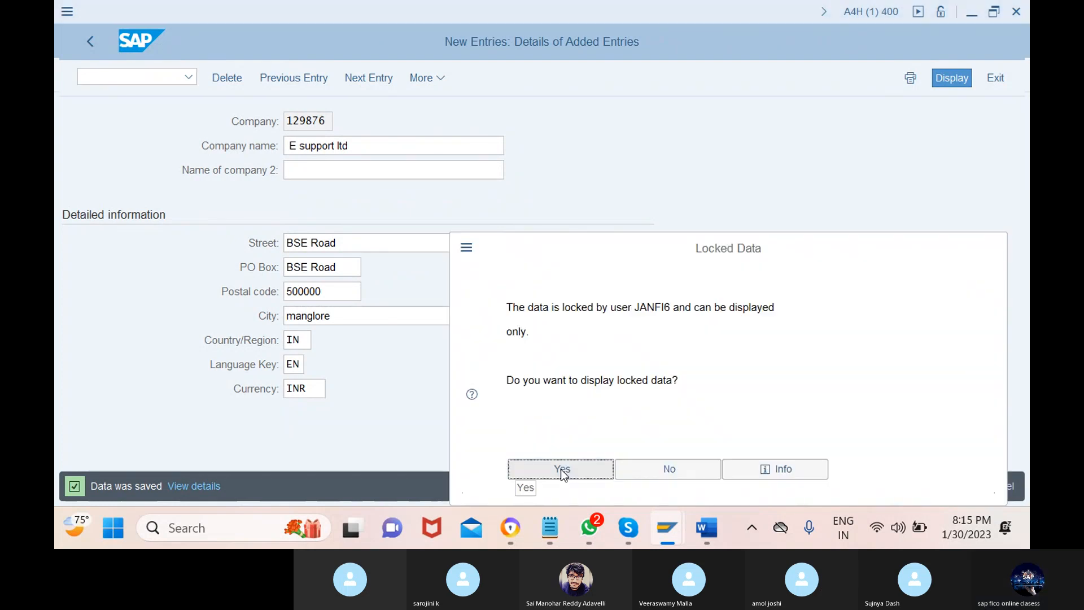
left_click(562, 470)
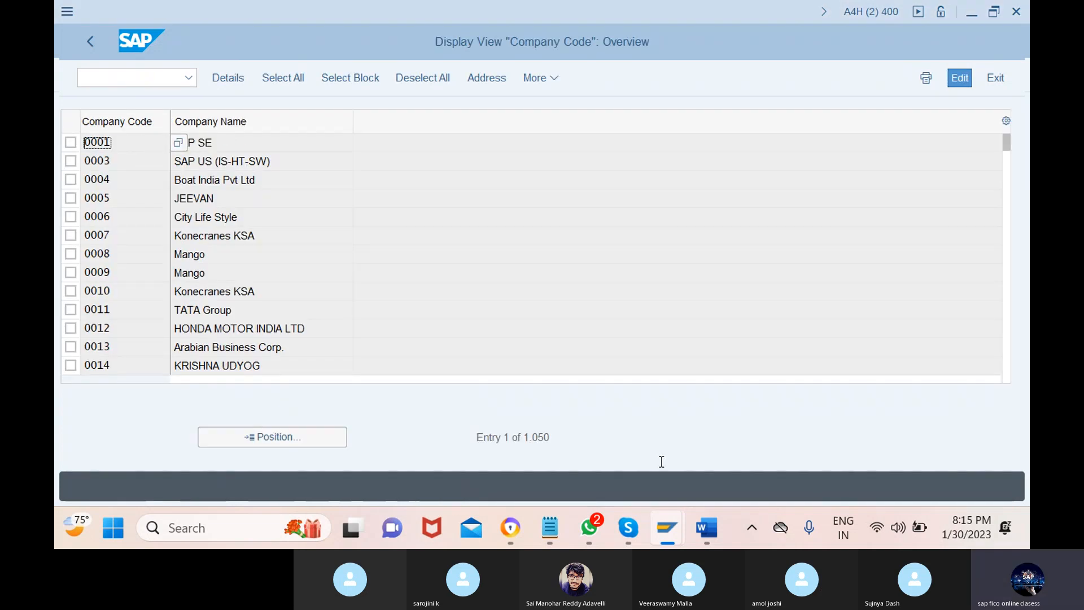
Look through the open SAP windows: the company entry, the company code overview and the SAP Logon connection list
left_click(582, 468)
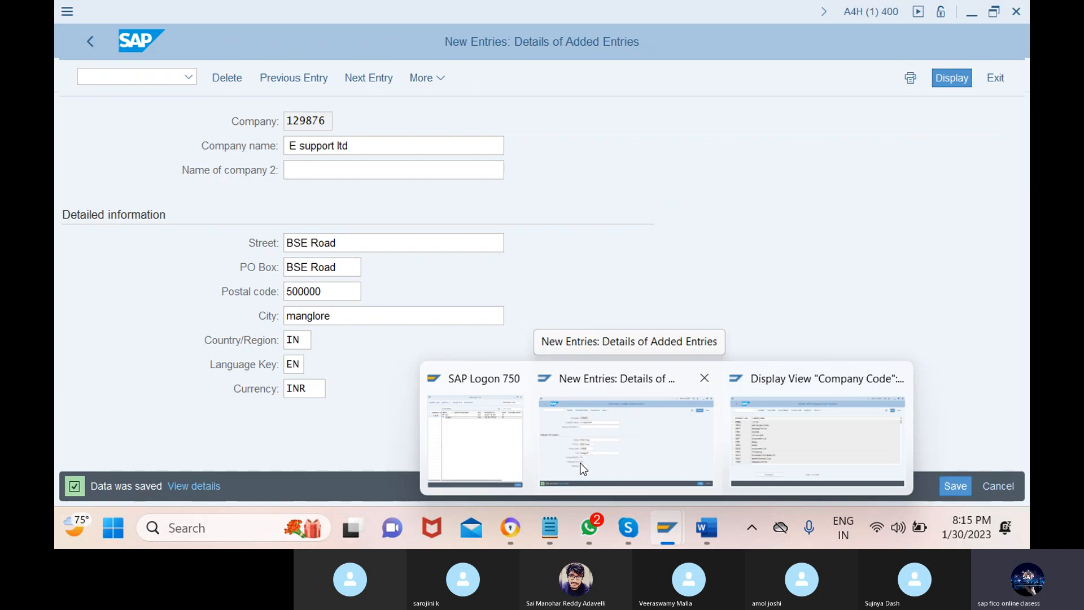
left_click(771, 438)
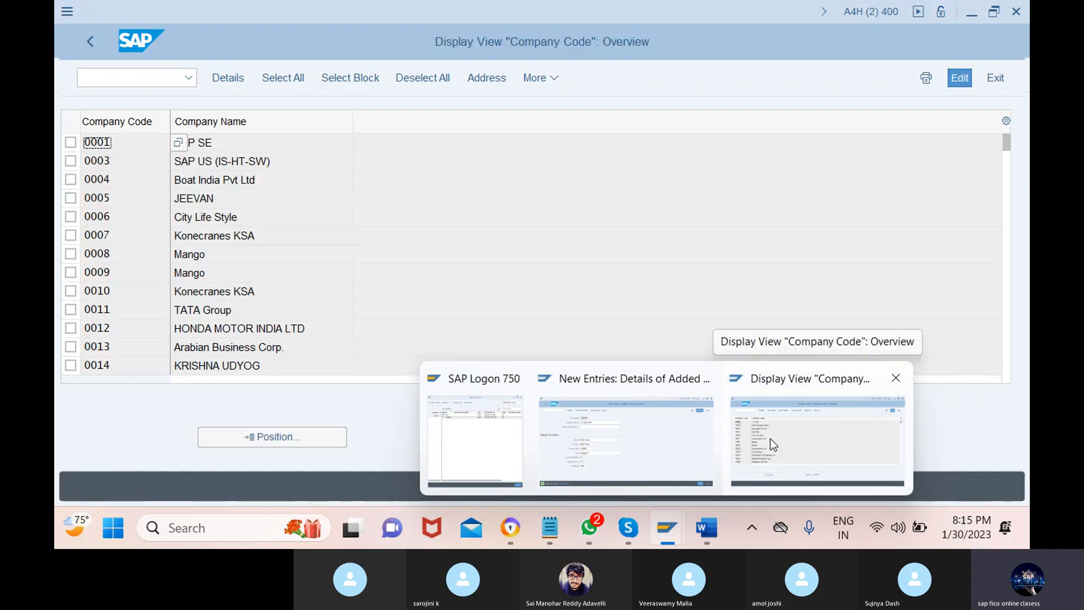
left_click(770, 439)
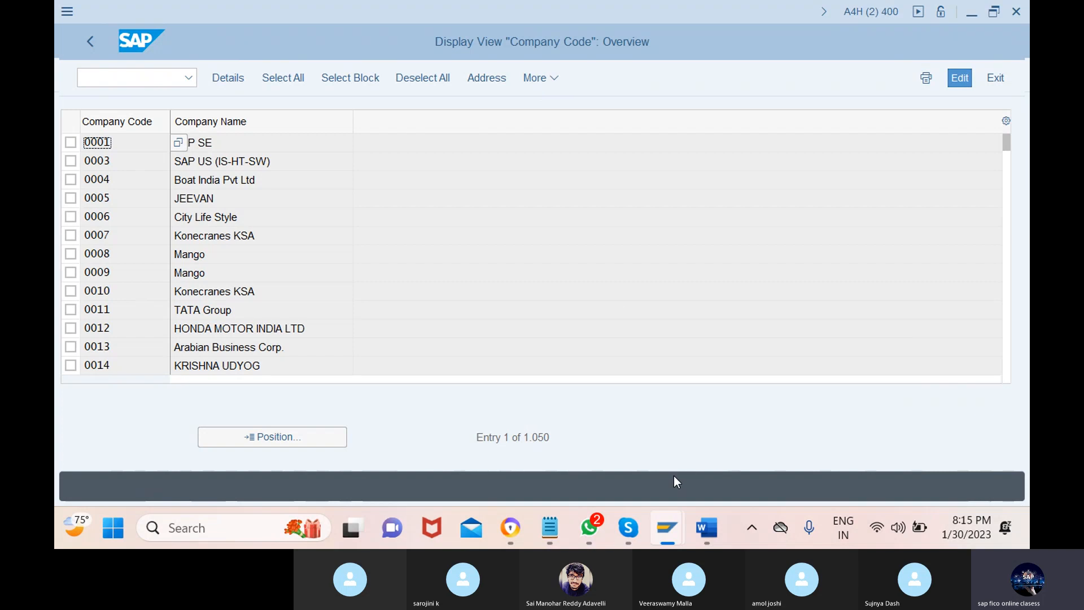
mouse_move(667, 528)
left_click(627, 443)
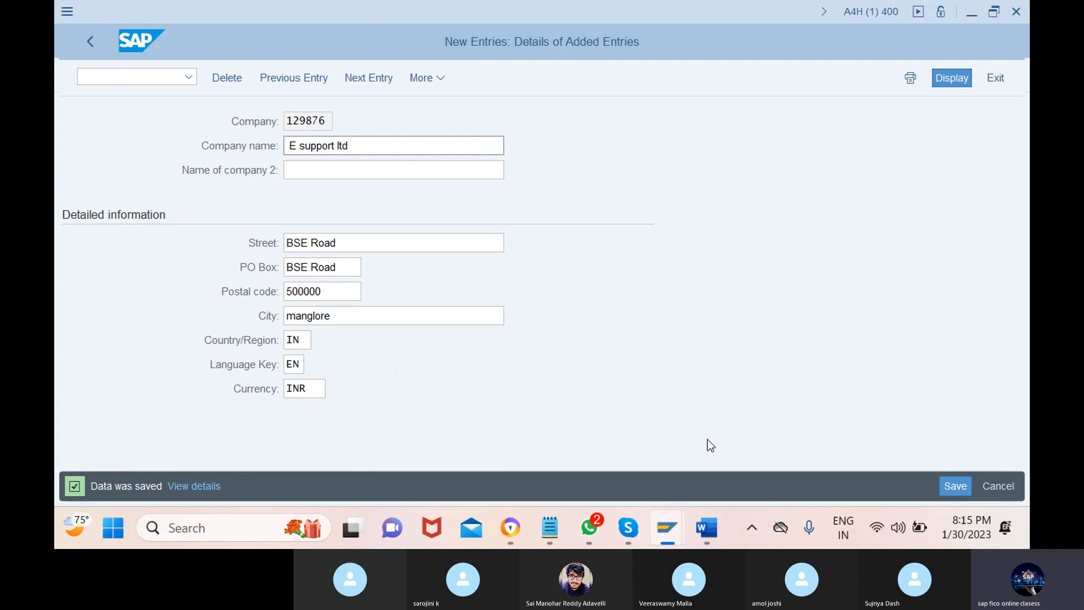
mouse_move(654, 529)
left_click(498, 473)
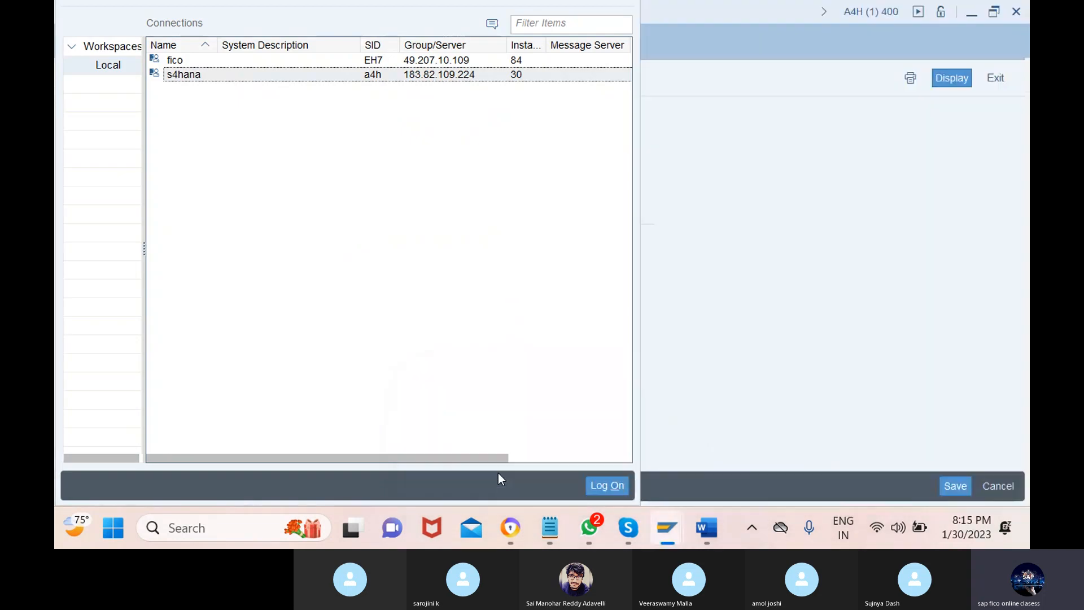
mouse_move(668, 523)
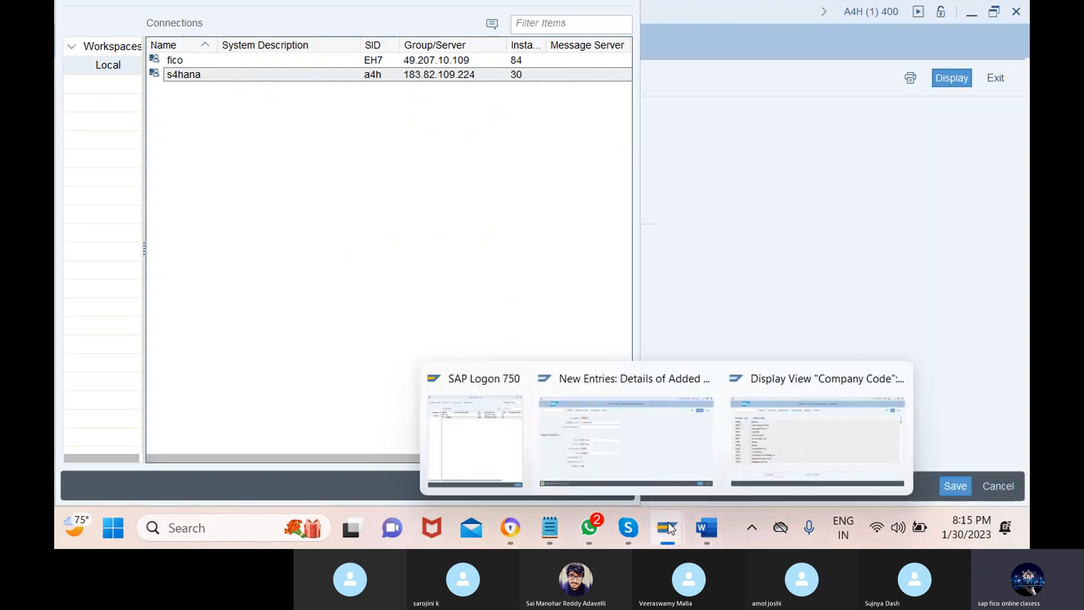
Open the lock administration with /nsm12 in the session showing the company code overview
left_click(788, 424)
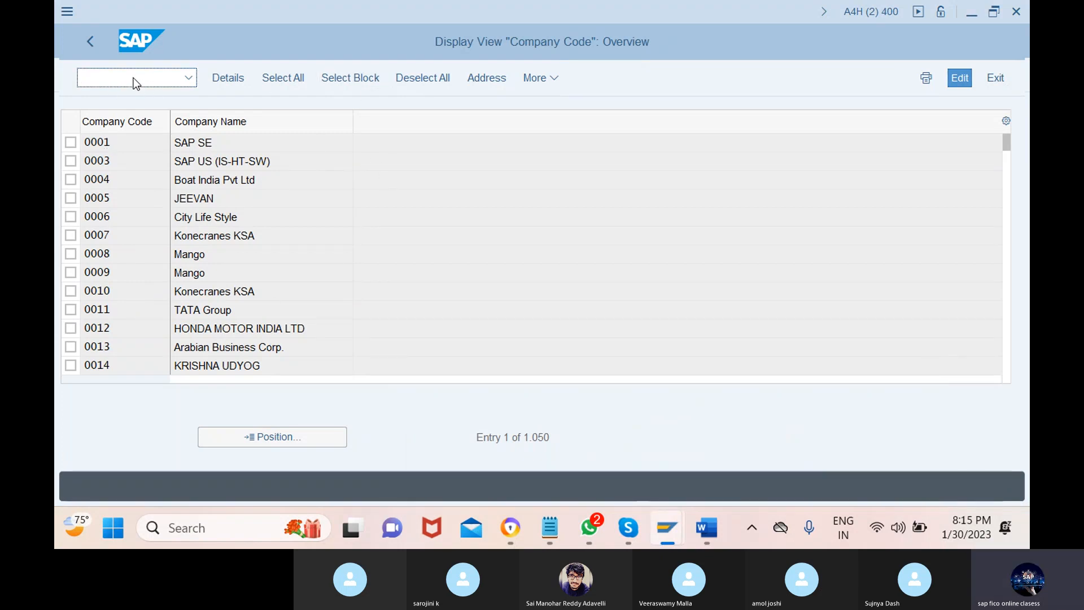
type(".")
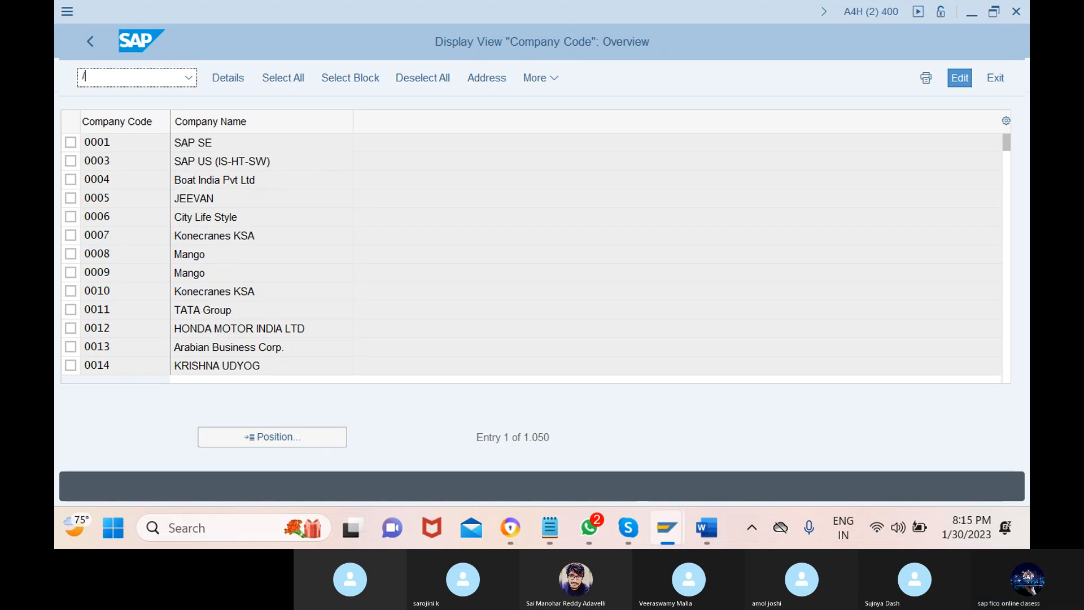
type("nsm30")
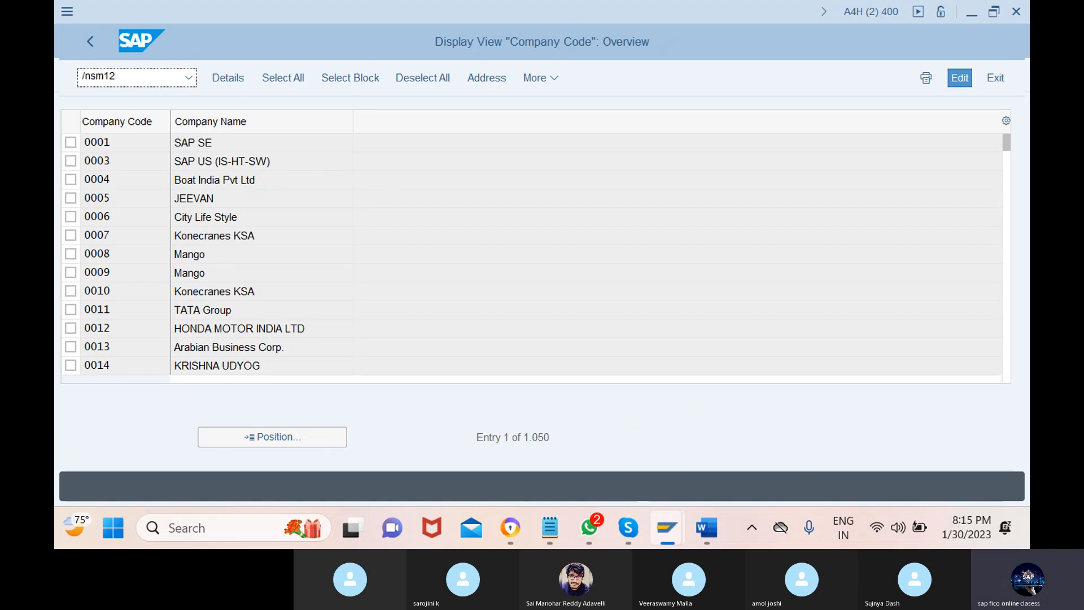
key("Return")
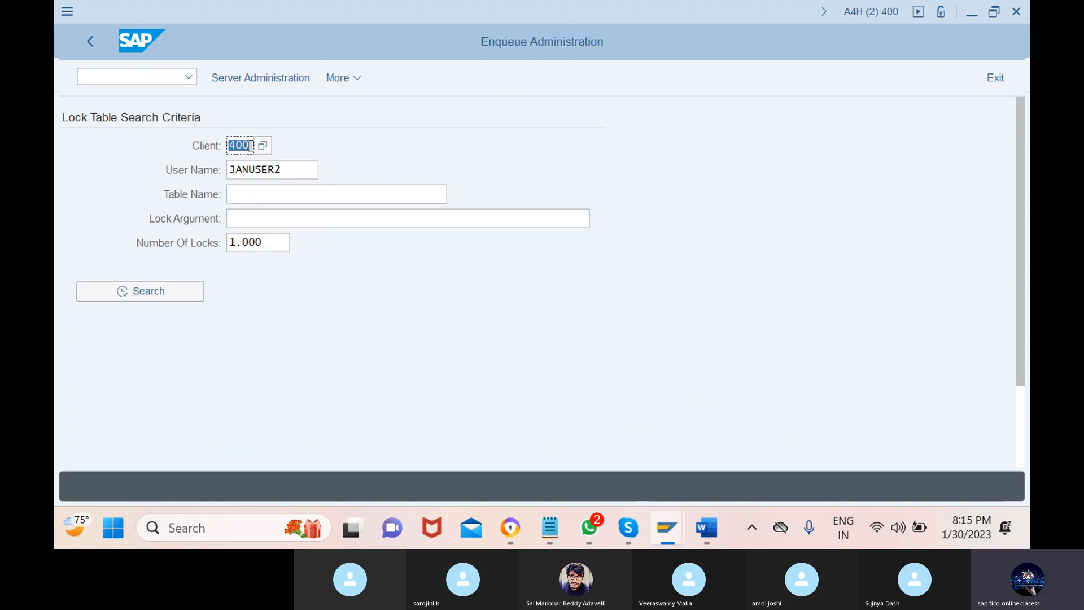
Clear the user name from the search criteria and search for all locks in client 400
left_click(283, 170)
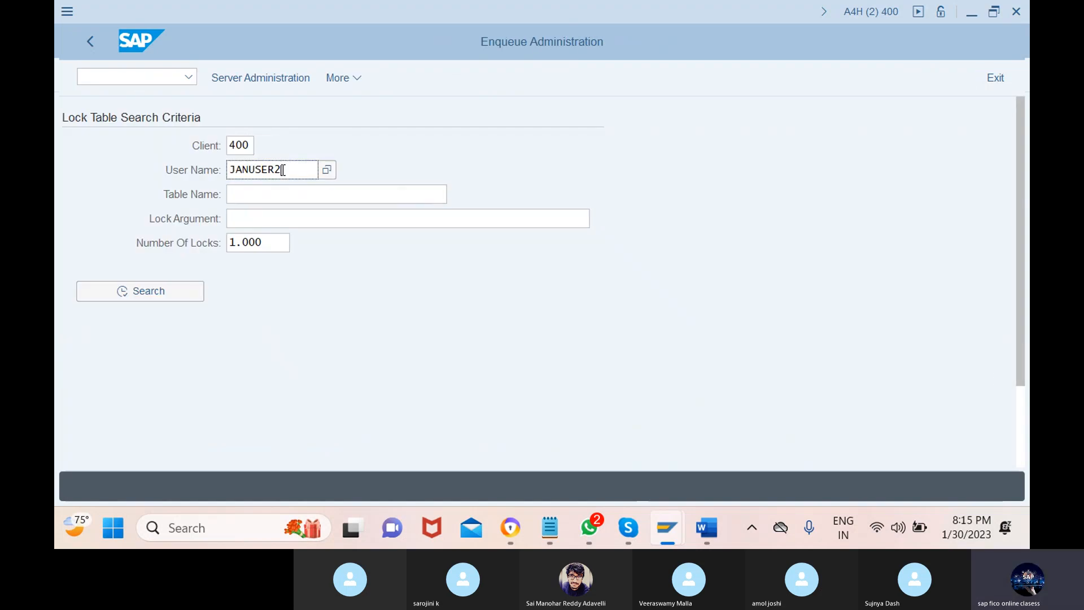
key("BackSpace")
key("BackSpace")
key("BackSpace")
key("BackSpace")
key("BackSpace")
left_click(141, 293)
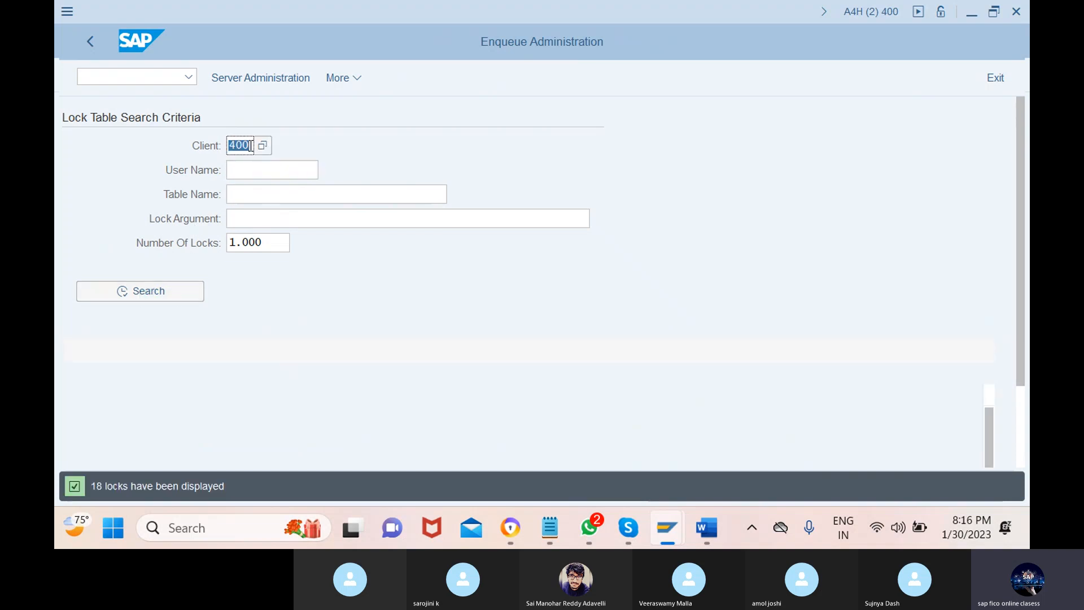
Select all entries in the lock table and delete them, confirming the deletion
left_click(71, 395)
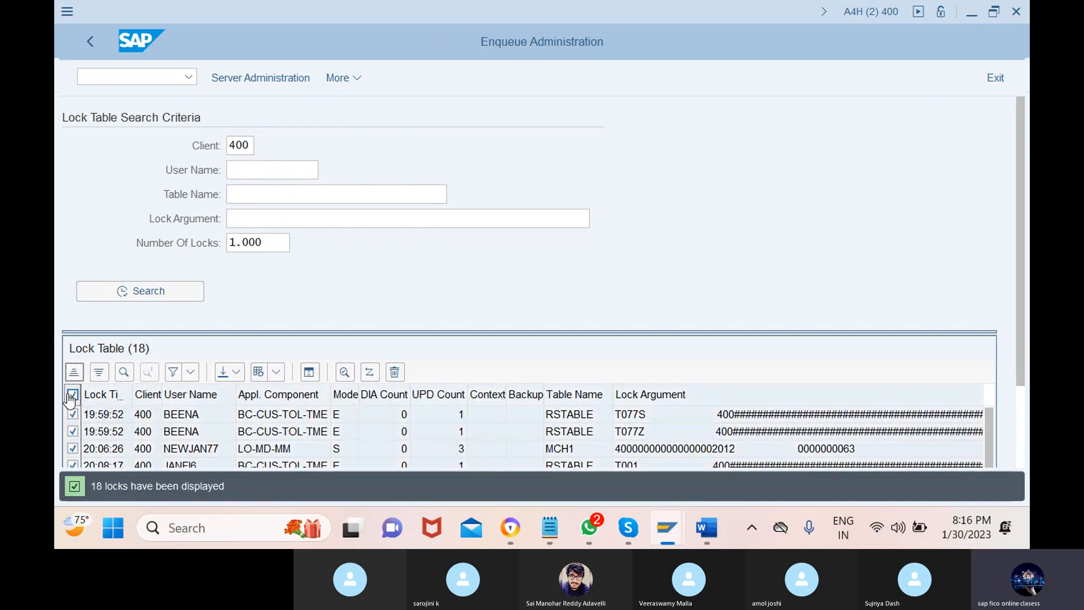
left_click(396, 373)
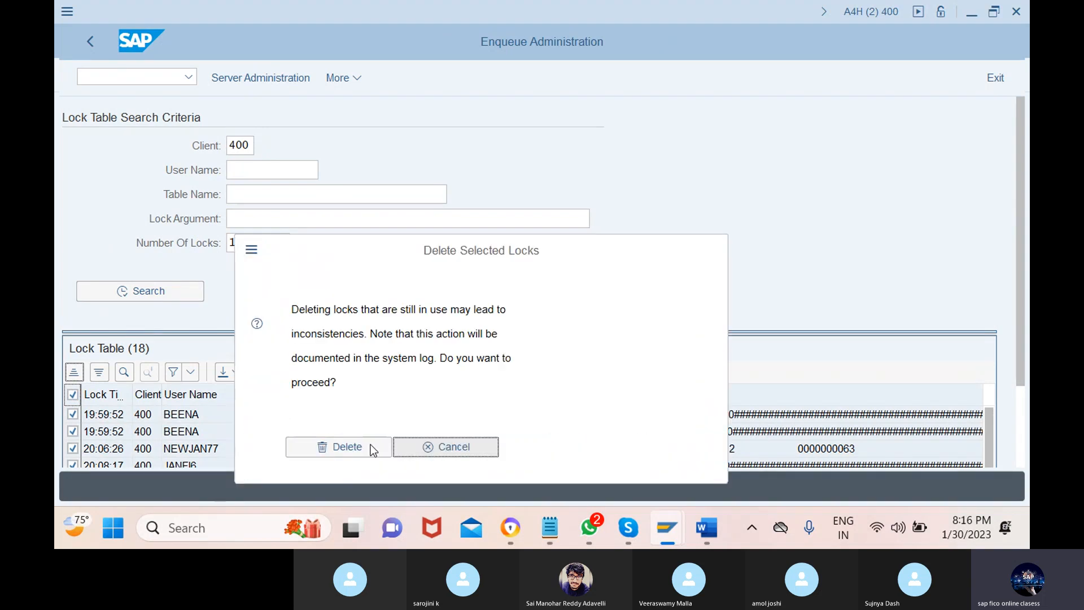
left_click(338, 447)
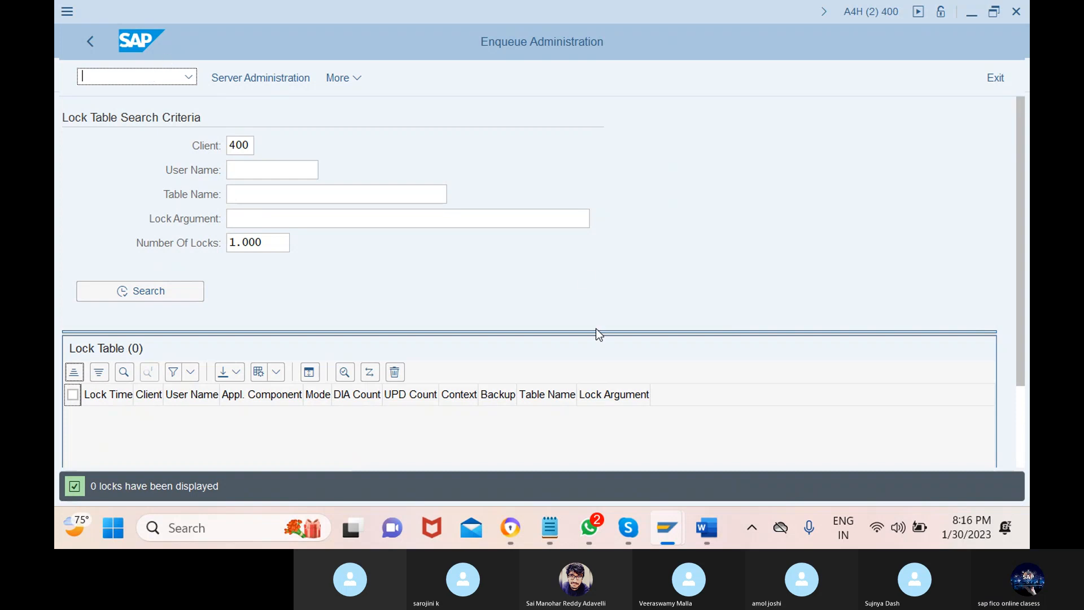
Switch to the Skype call, unmute the microphone and return to the SAP Enqueue Administration window
mouse_move(627, 529)
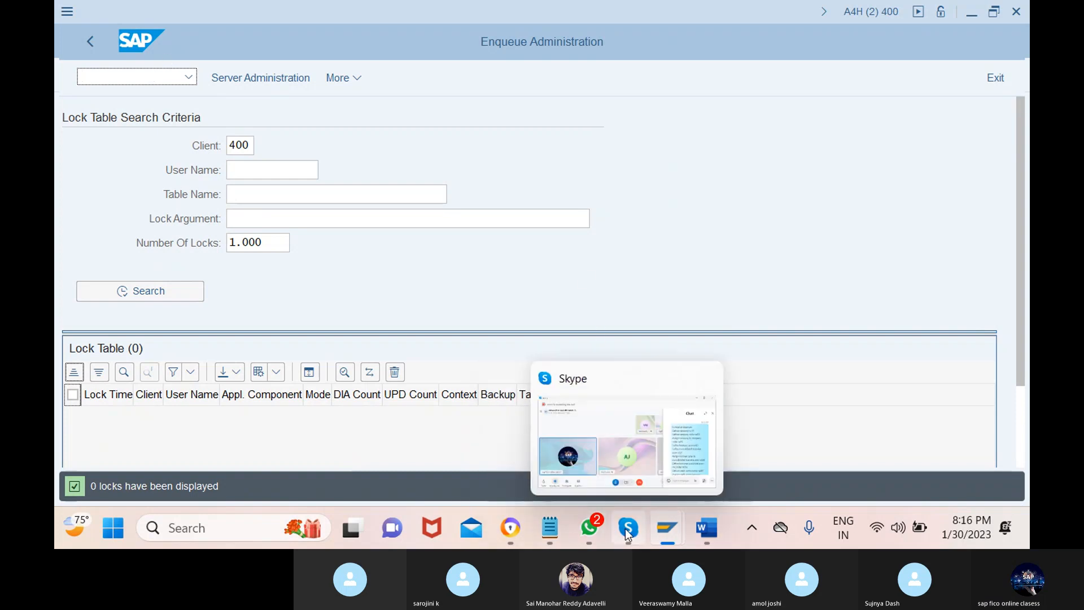
left_click(628, 405)
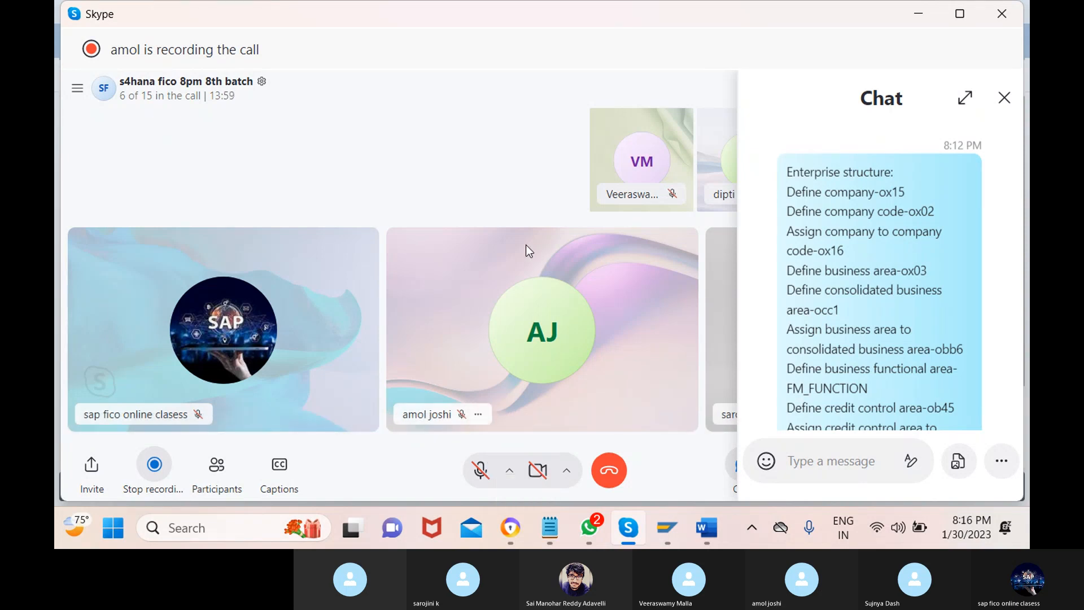
left_click(481, 473)
mouse_move(663, 544)
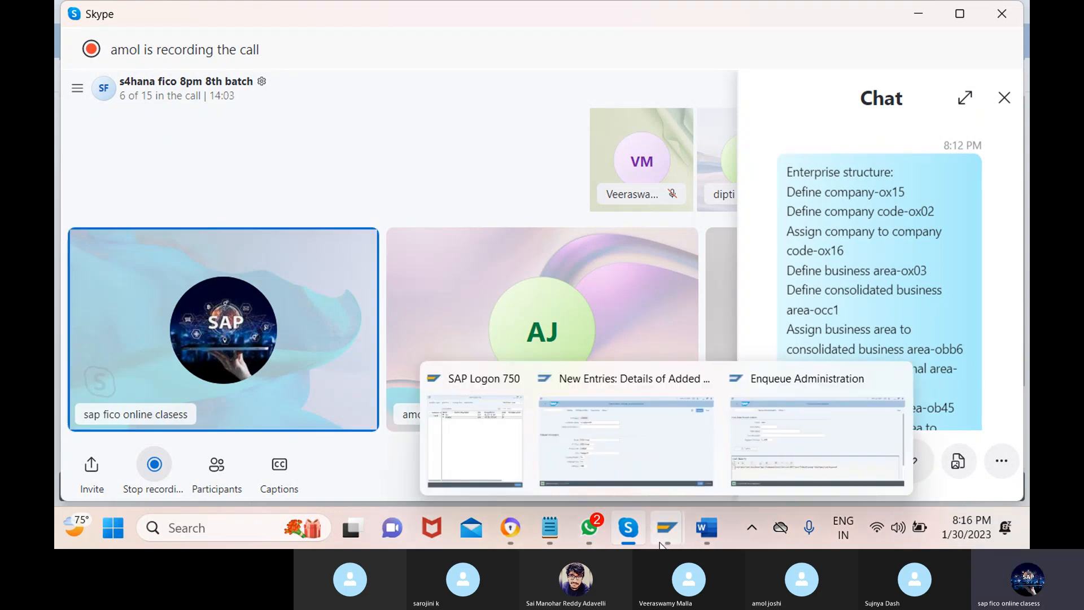
left_click(780, 425)
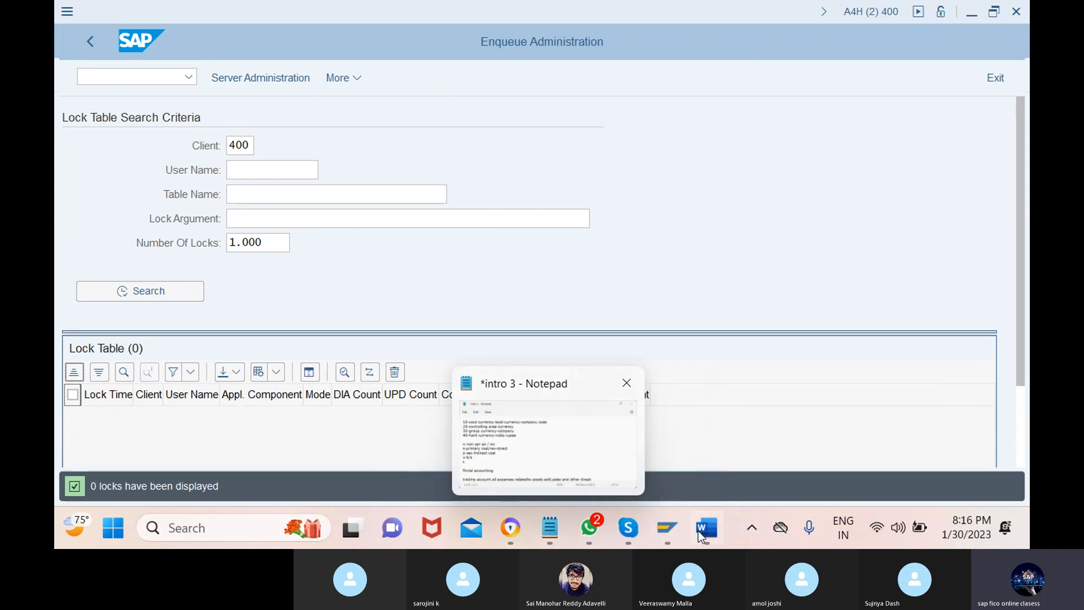
Check the company code transaction in the Word document's enterprise structure list and revisit the saved company entry in SAP
mouse_move(707, 533)
left_click(699, 435)
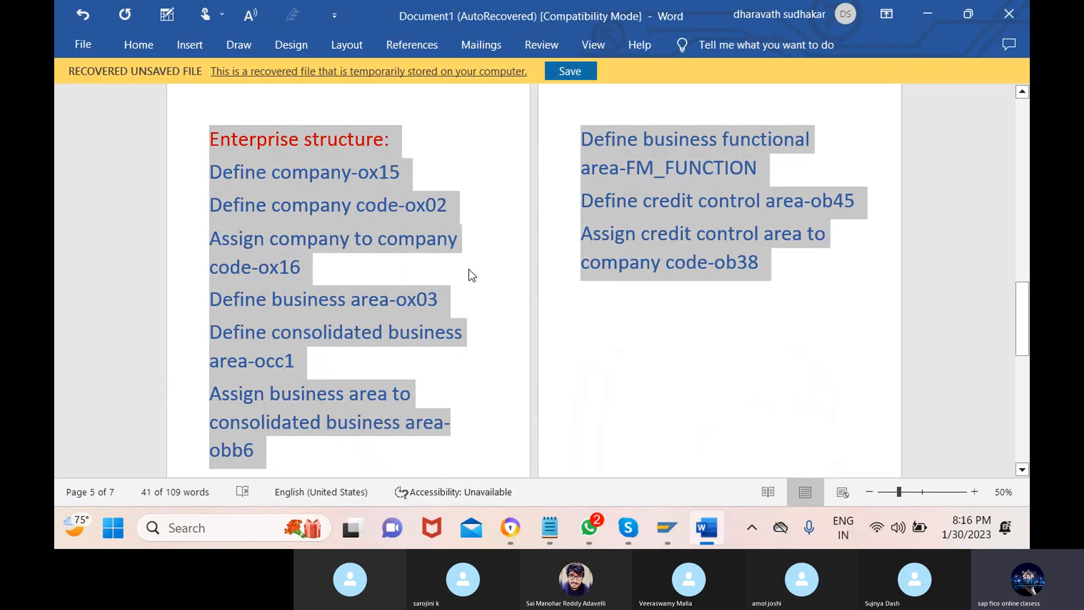
left_click(460, 200)
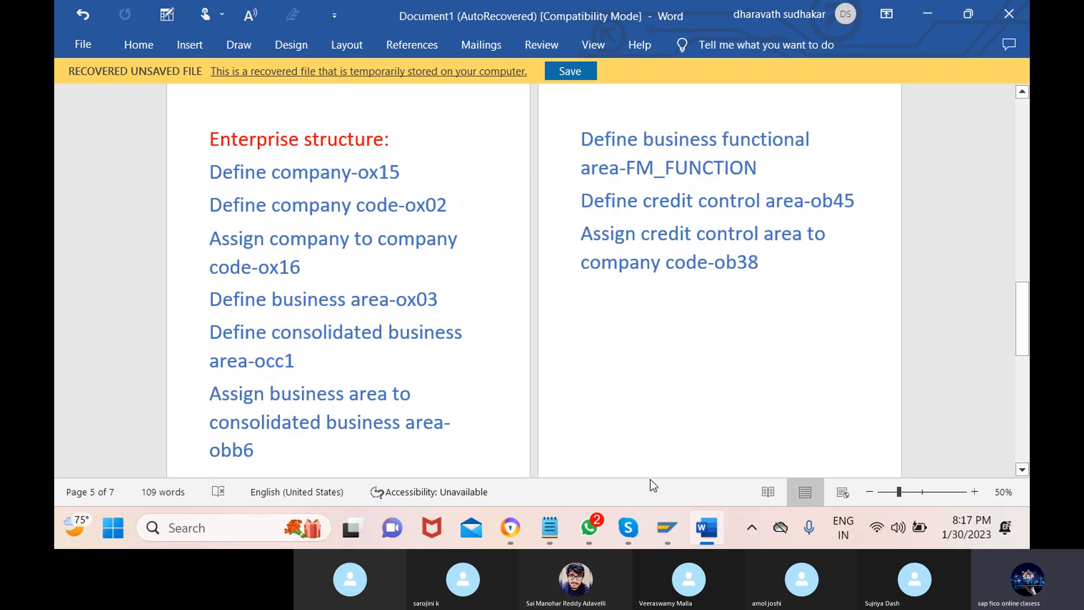
mouse_move(698, 529)
mouse_move(660, 534)
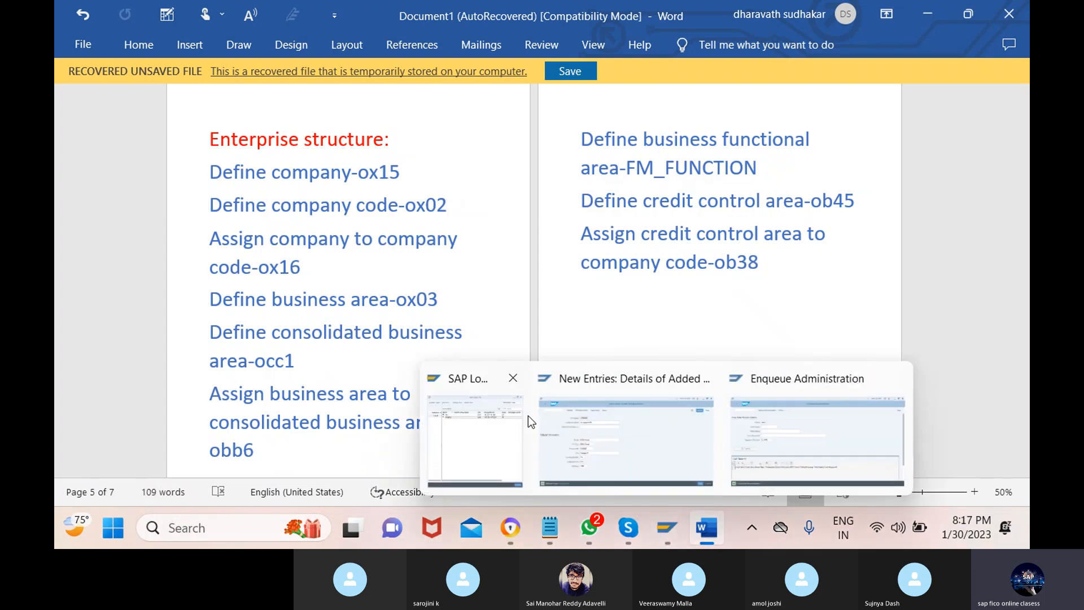
left_click(663, 431)
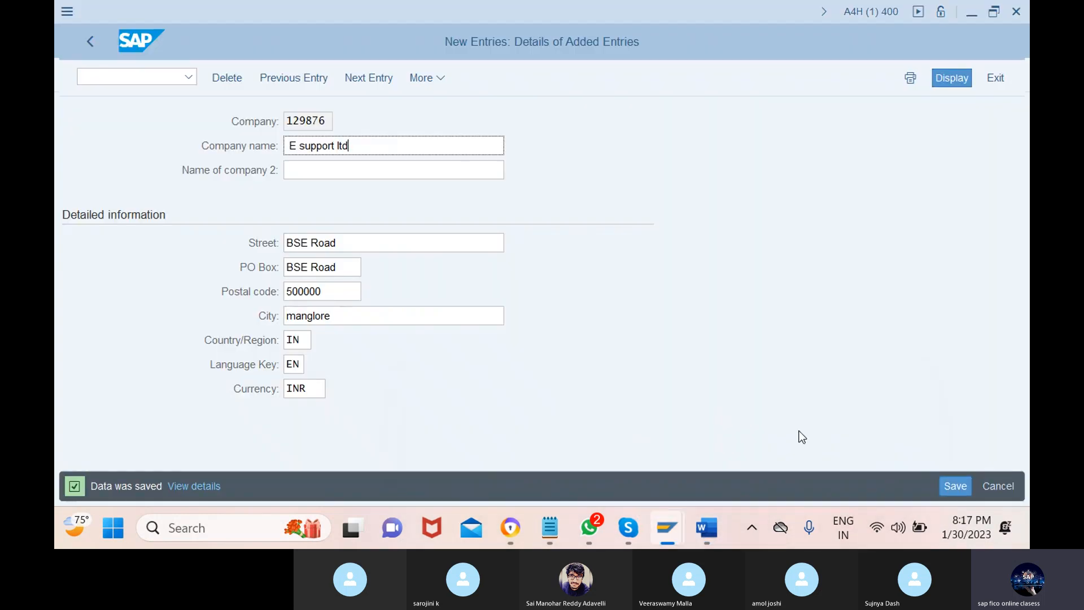
mouse_move(662, 534)
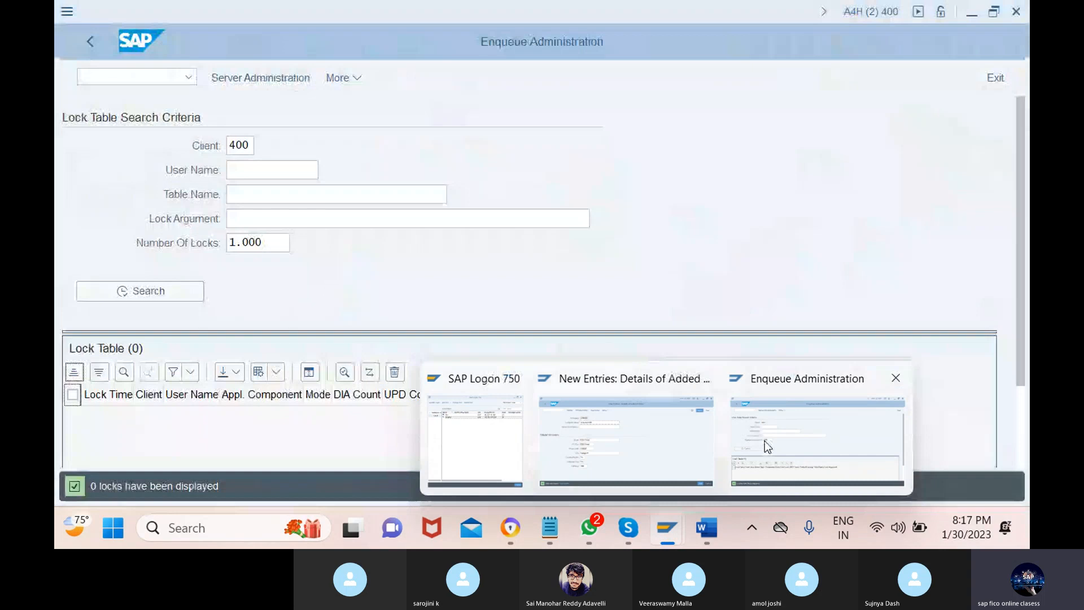
Replace the lock administration with transaction ox02 using /nox02 and start a new company code entry
left_click(765, 441)
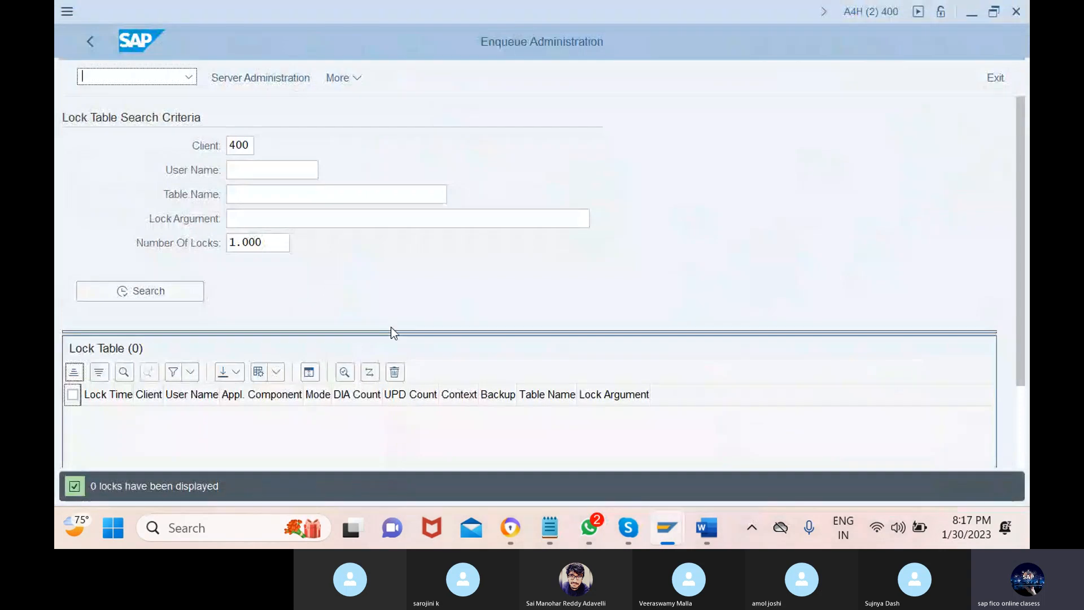
left_click(96, 82)
type("/n")
type("ox02")
left_click_drag(116, 76, 94, 83)
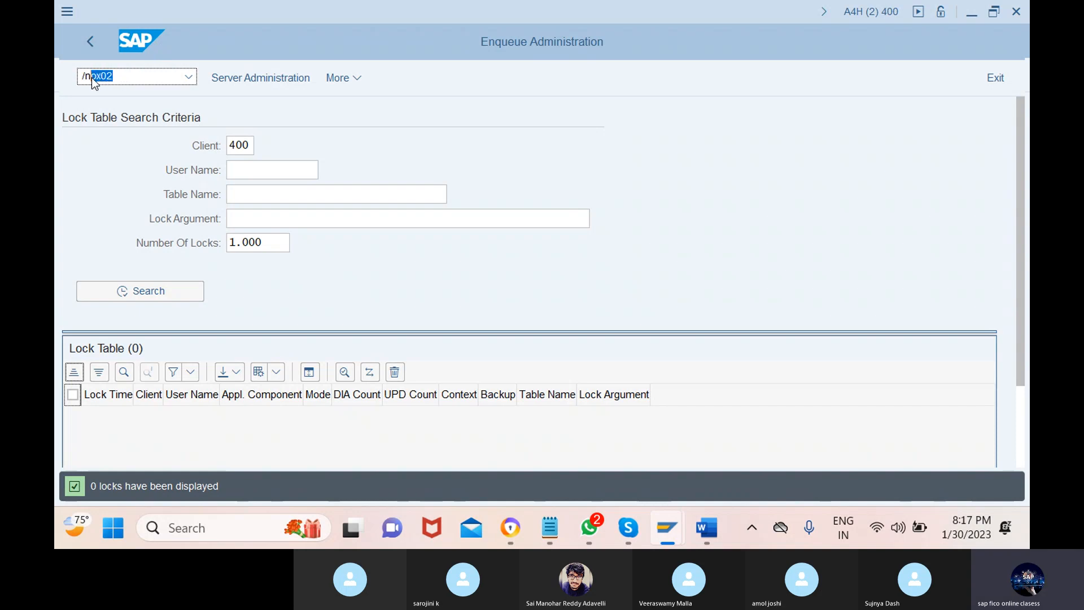
left_click(123, 82)
key("Return")
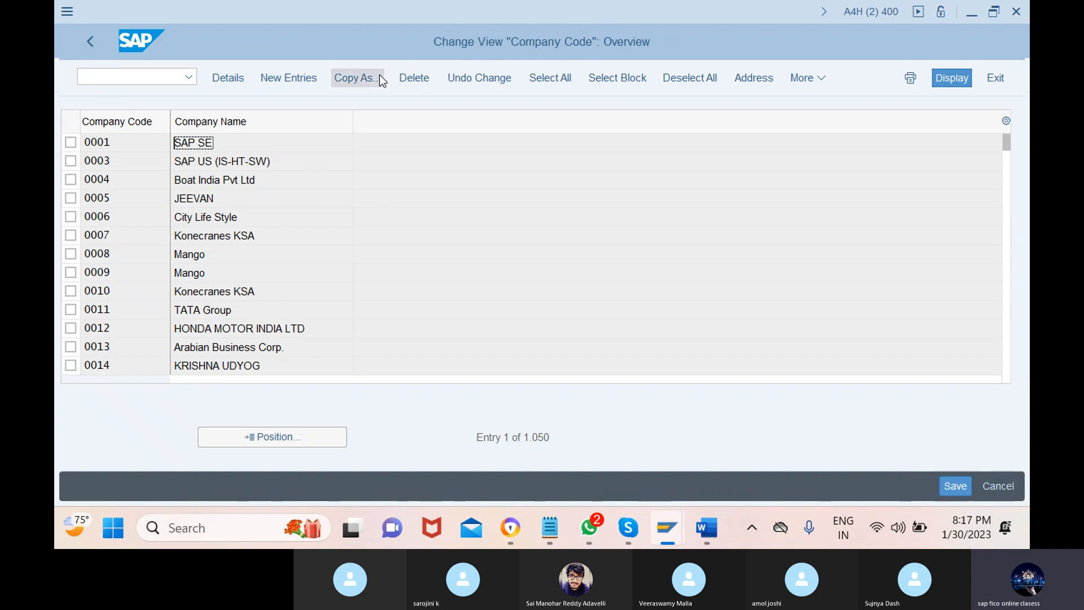
left_click(291, 77)
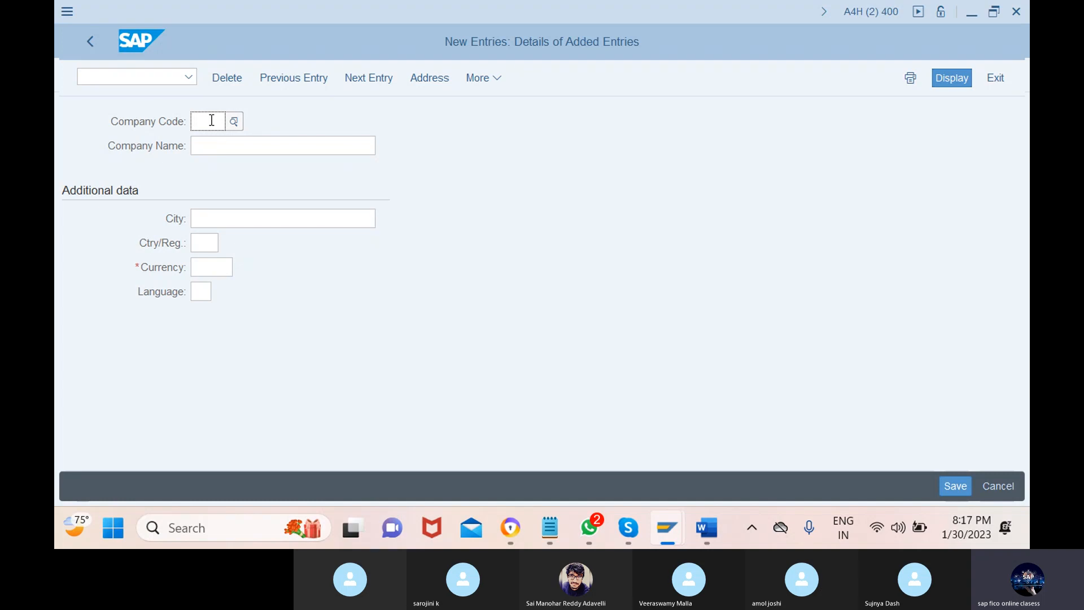
Enter company code 12es with the company name e support ltd in the new entry
type("12")
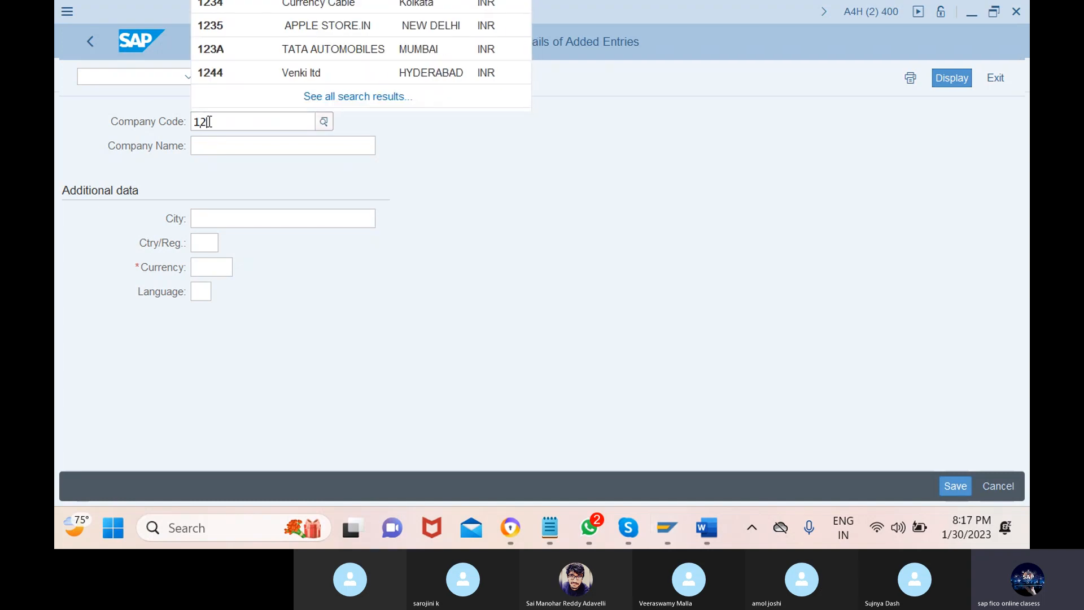
type("es")
left_click(449, 140)
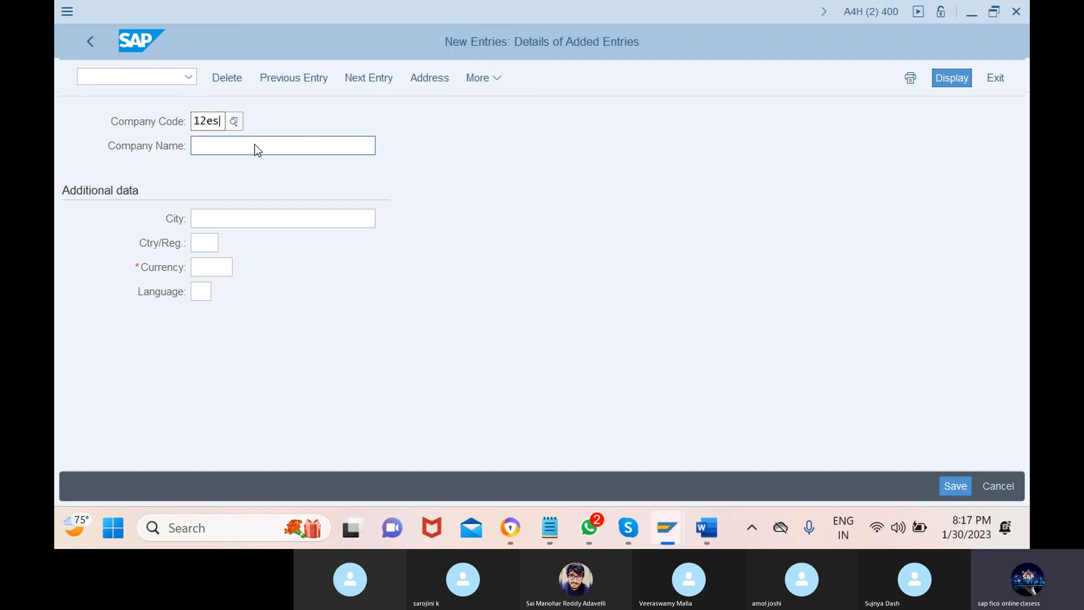
left_click(285, 146)
type("e")
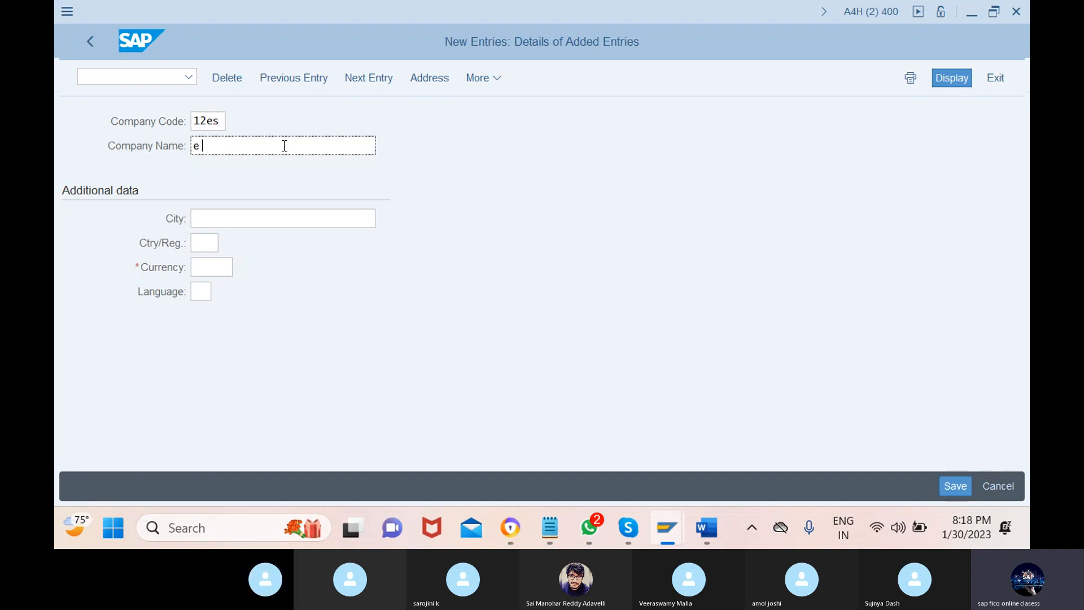
type(" suppo")
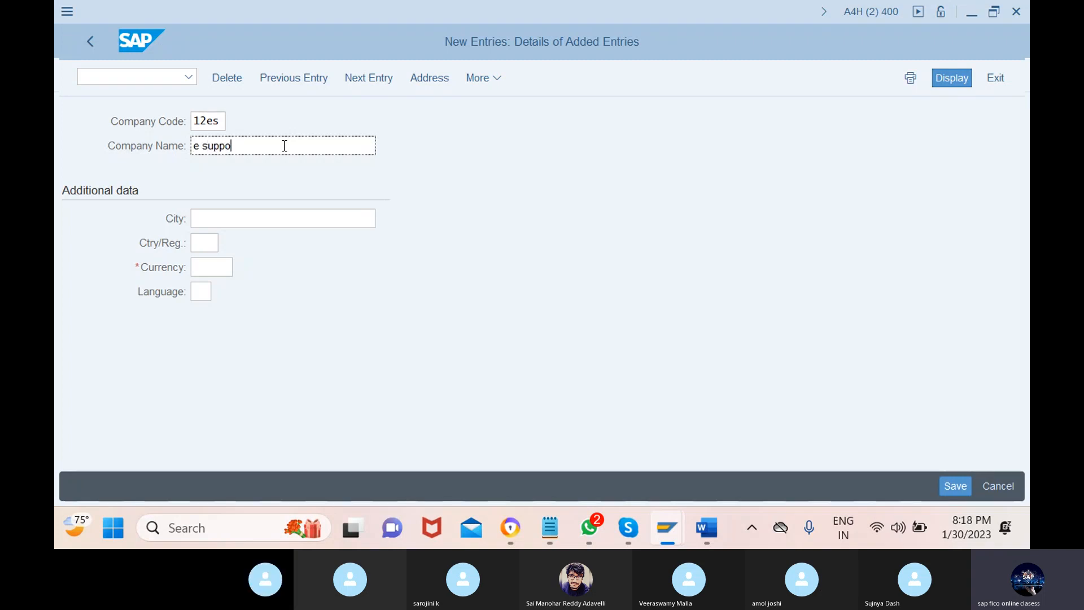
type("rt p")
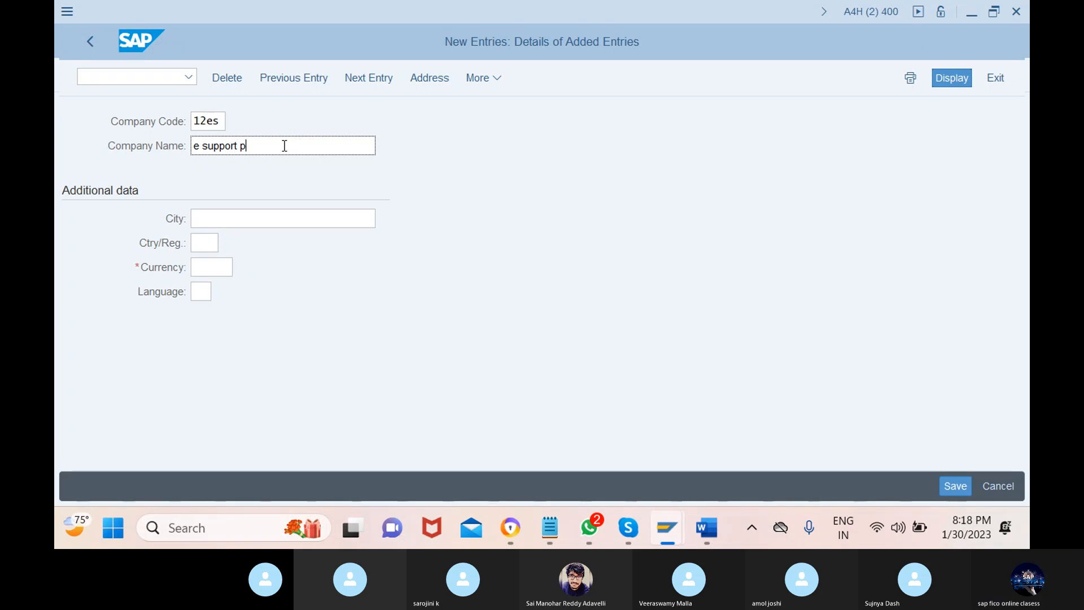
key("BackSpace")
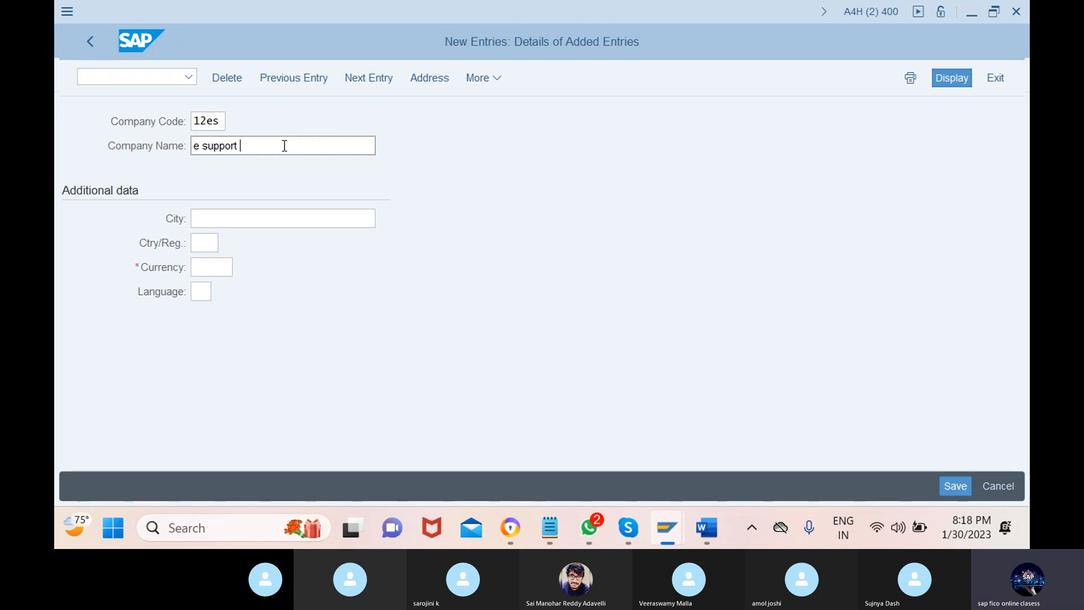
type("ltd")
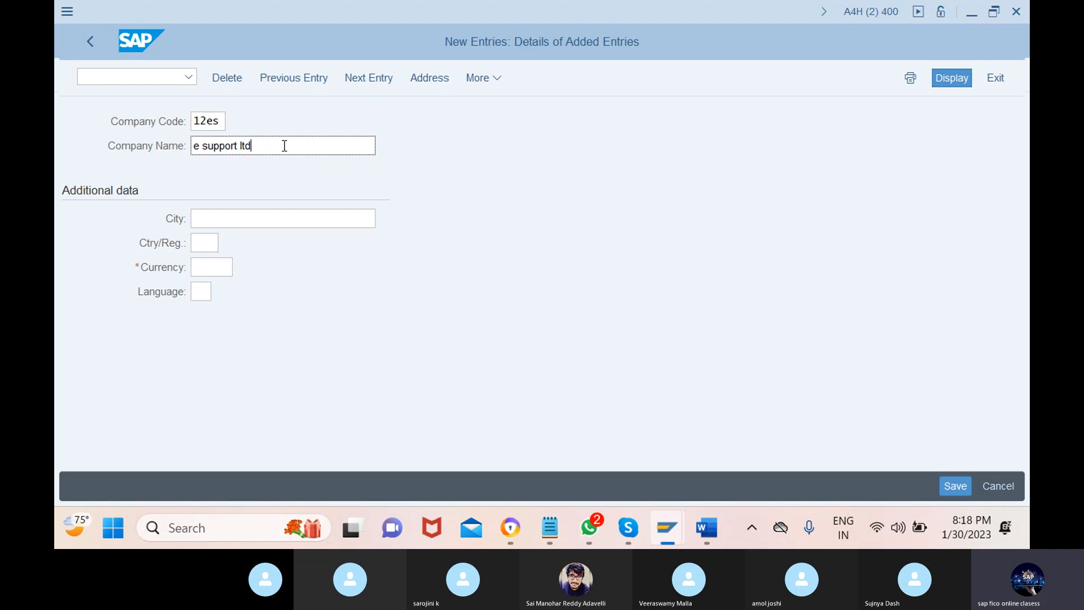
Set the company code's city to manglore and its country to IN (India)
left_click(246, 222)
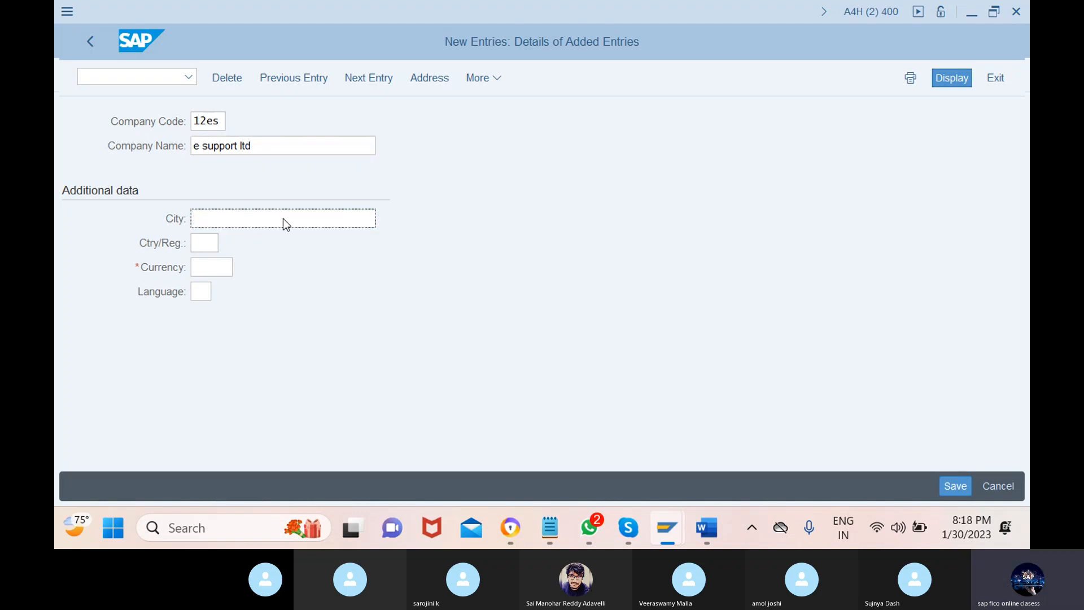
type("manglore")
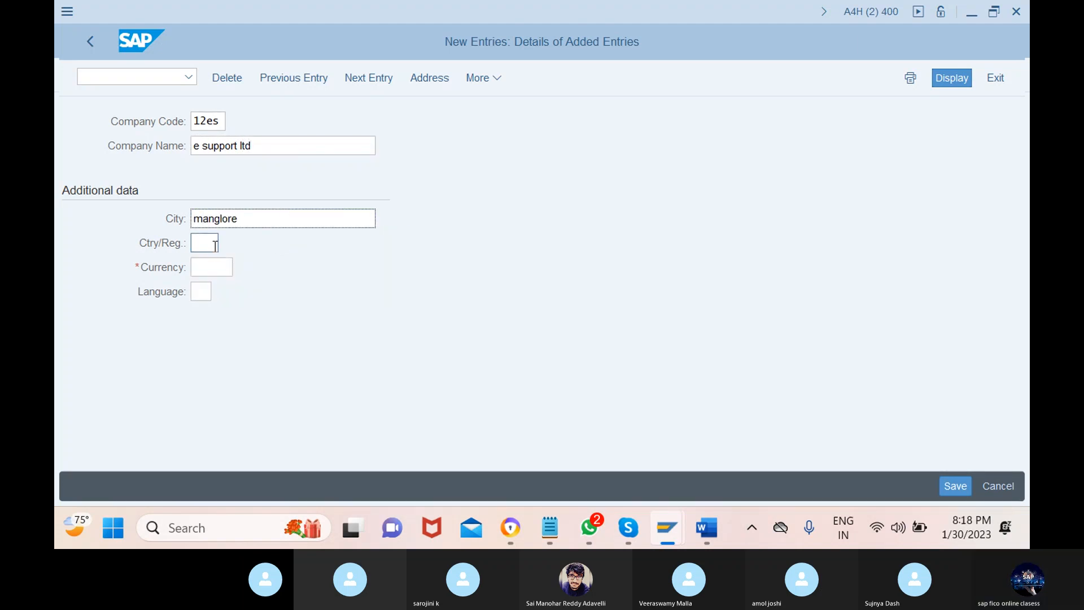
left_click(205, 243)
type("in")
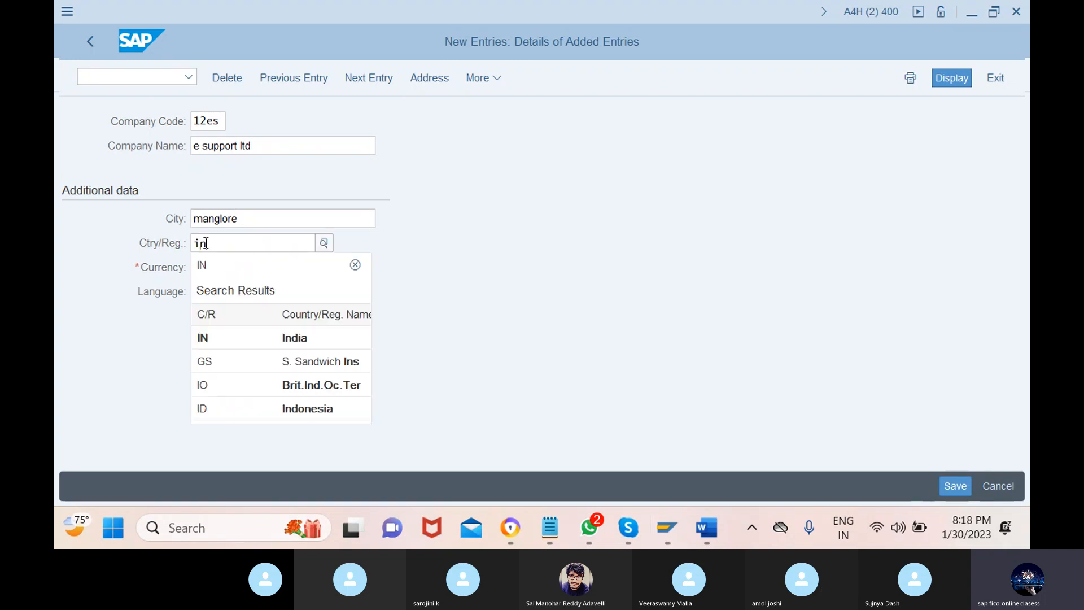
left_click(237, 341)
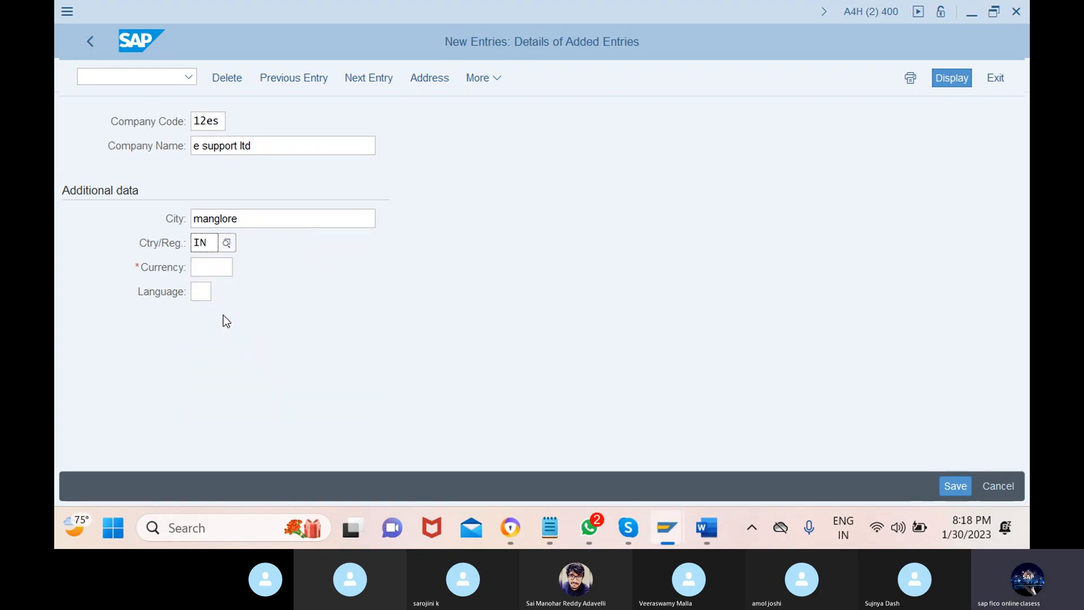
Set the currency to INR and the language to en, and save the company code entry
left_click(213, 273)
type("inr")
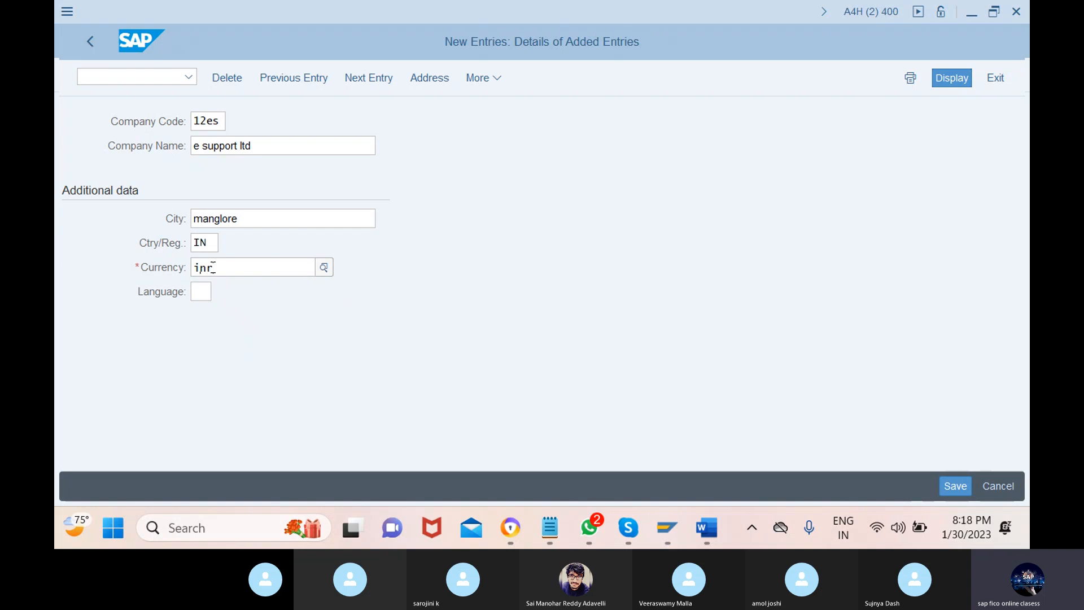
left_click(236, 364)
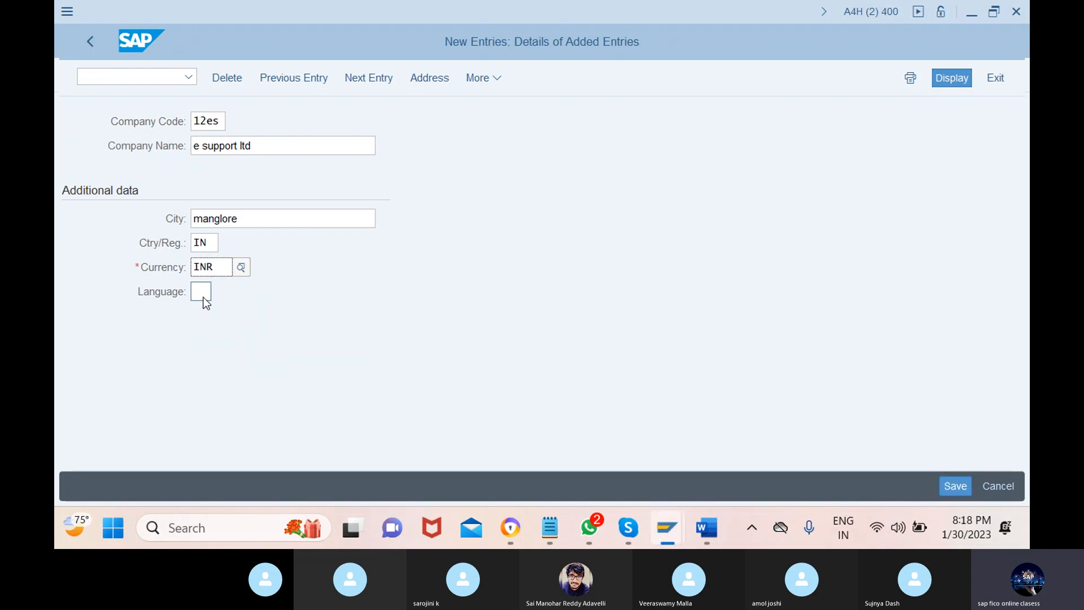
left_click(207, 293)
type("e")
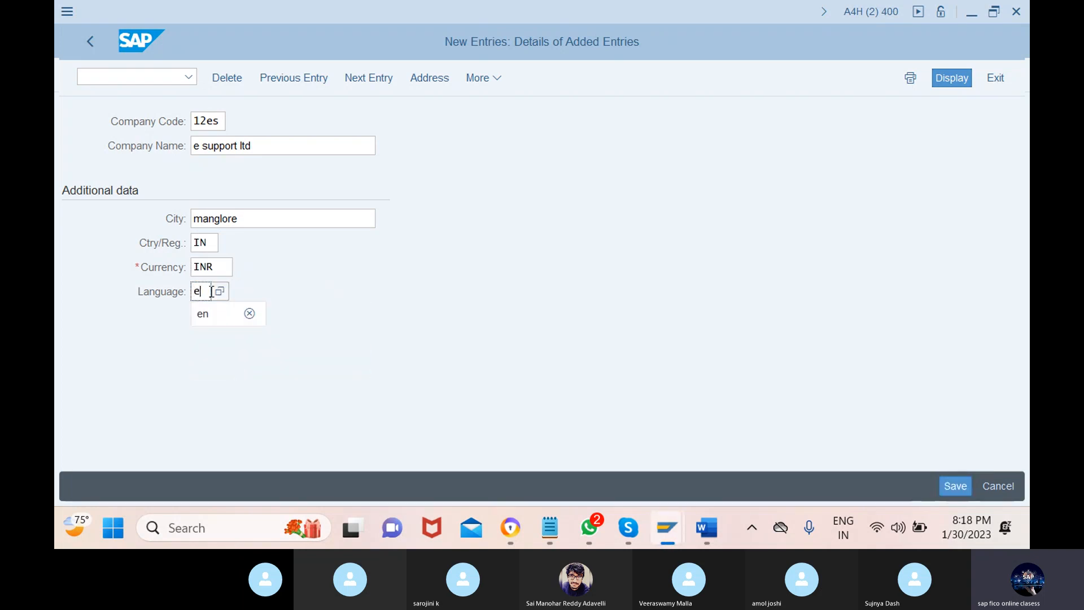
type("n")
key("Return")
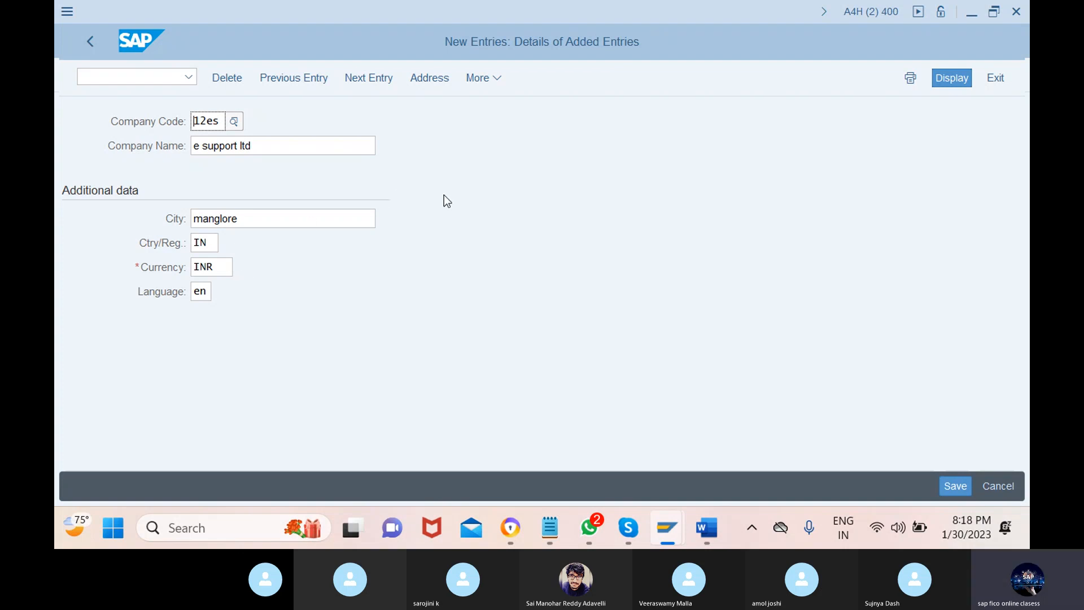
left_click(960, 482)
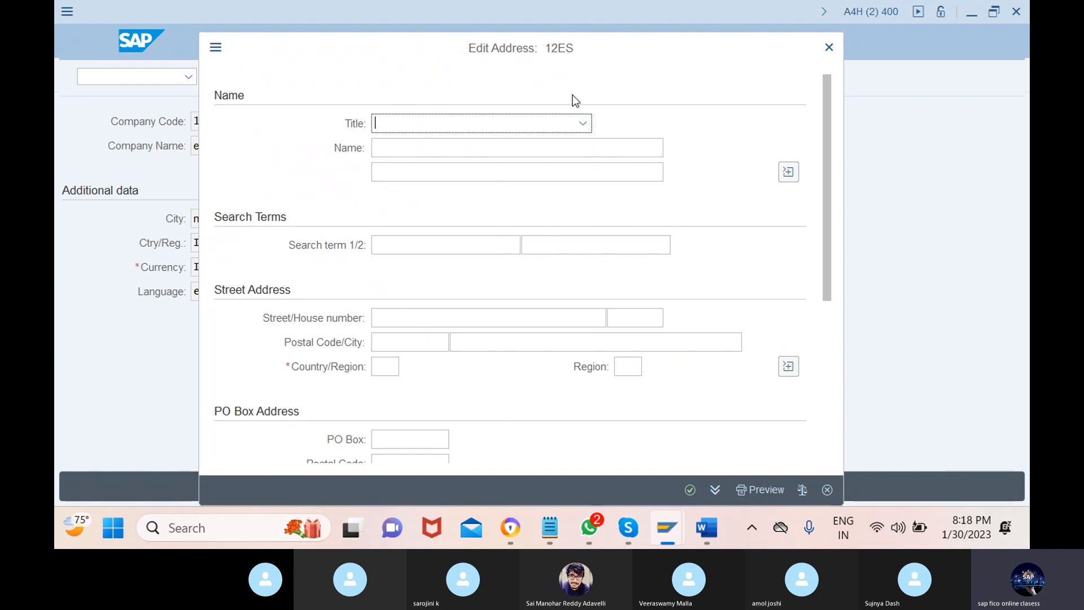
Set the address title to Company and the address name to e support ltd
left_click(530, 121)
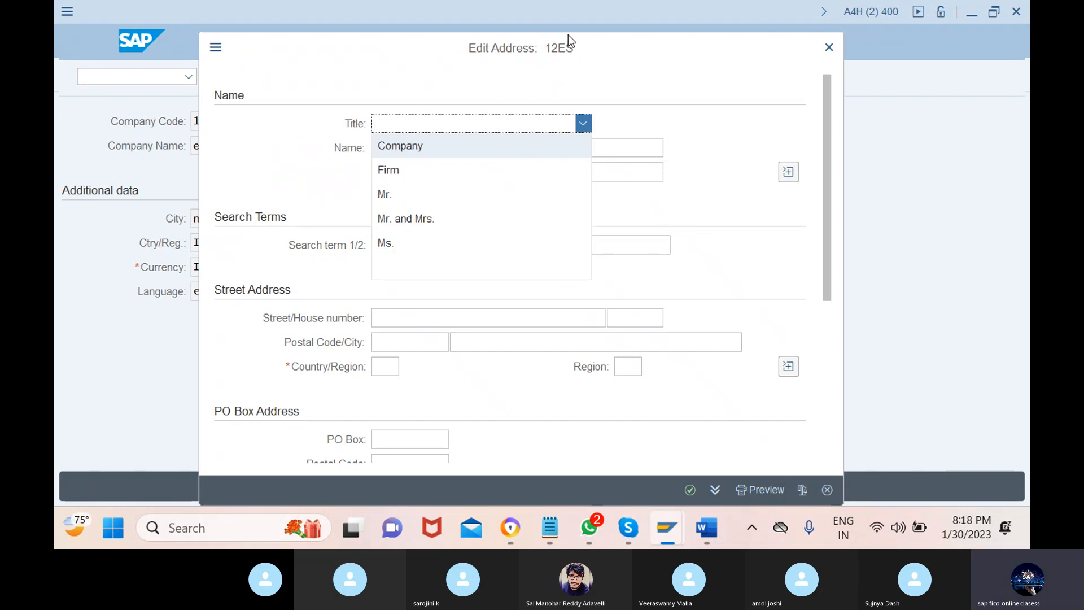
left_click(517, 146)
left_click(518, 147)
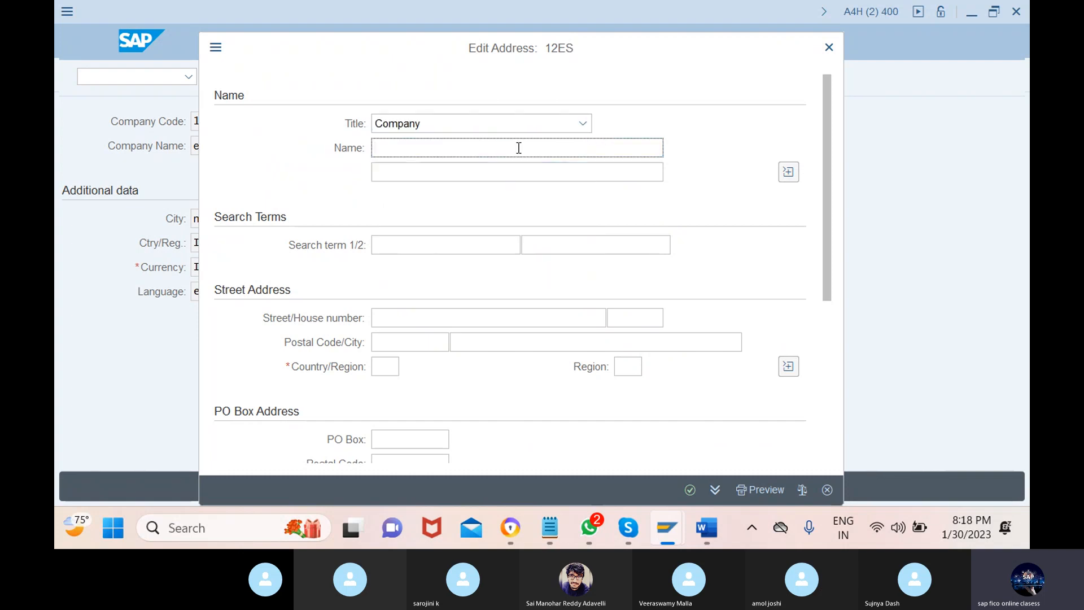
type("e support p")
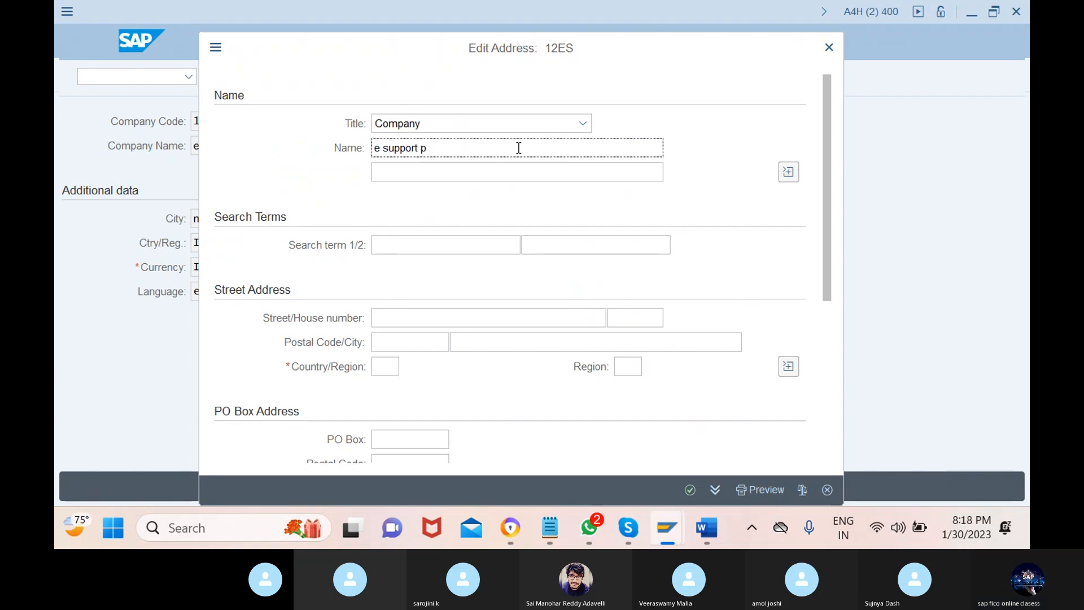
key("BackSpace")
type("ltd")
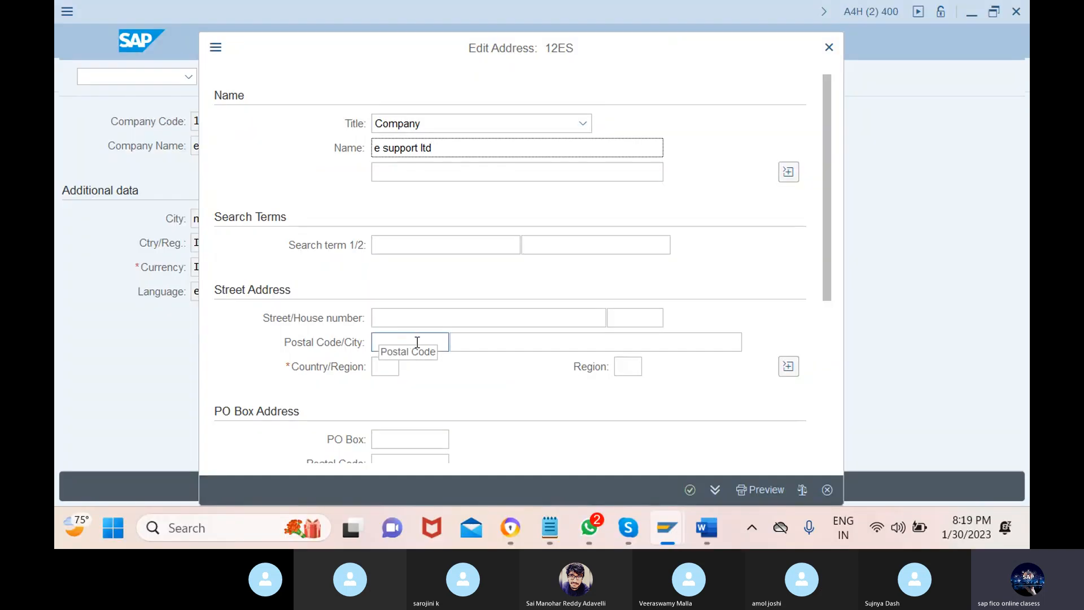
Fill in the street address with postal code 500000, city manglore and country IN
left_click(411, 342)
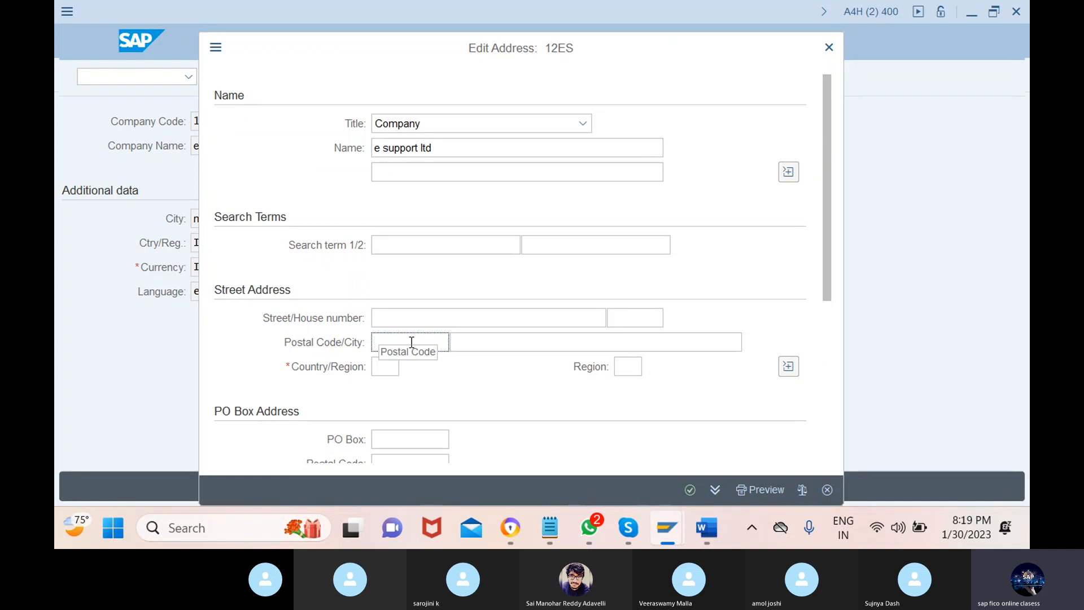
type("5")
left_click(408, 363)
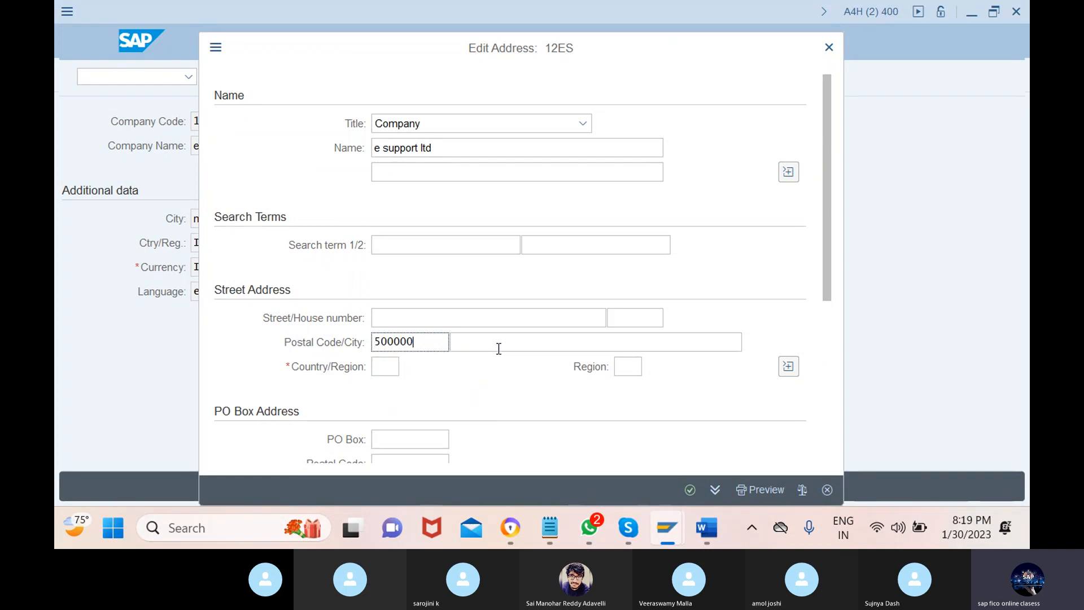
left_click(498, 345)
type("m")
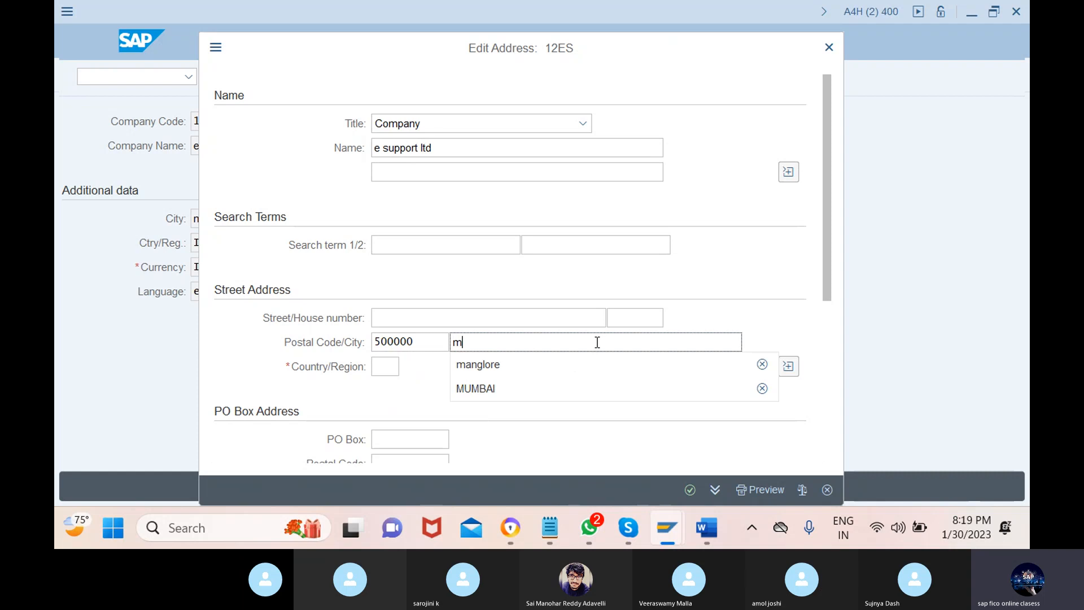
left_click(569, 361)
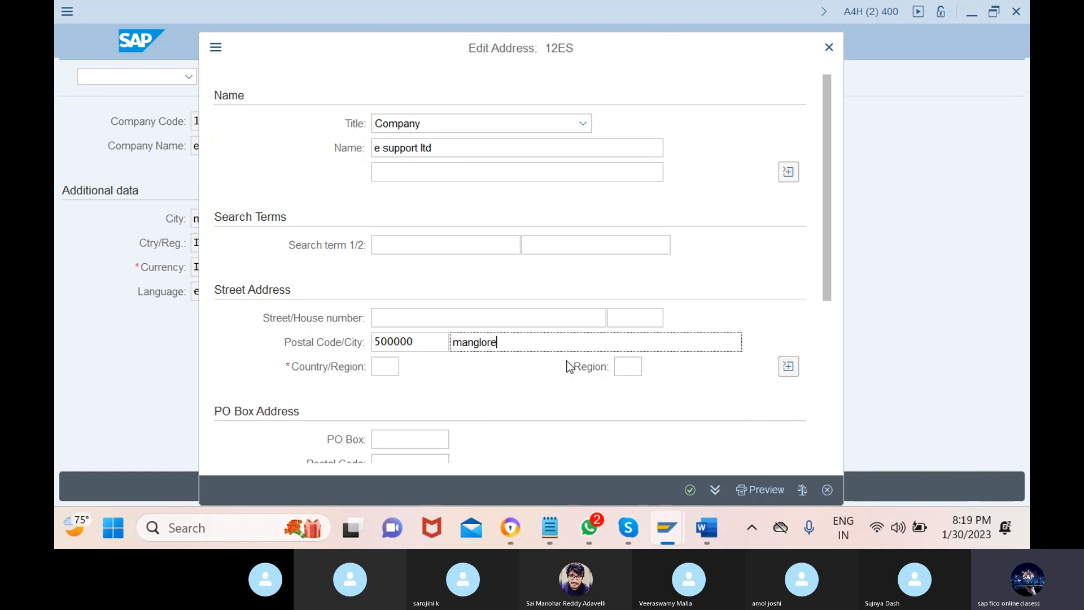
left_click(372, 366)
type("in")
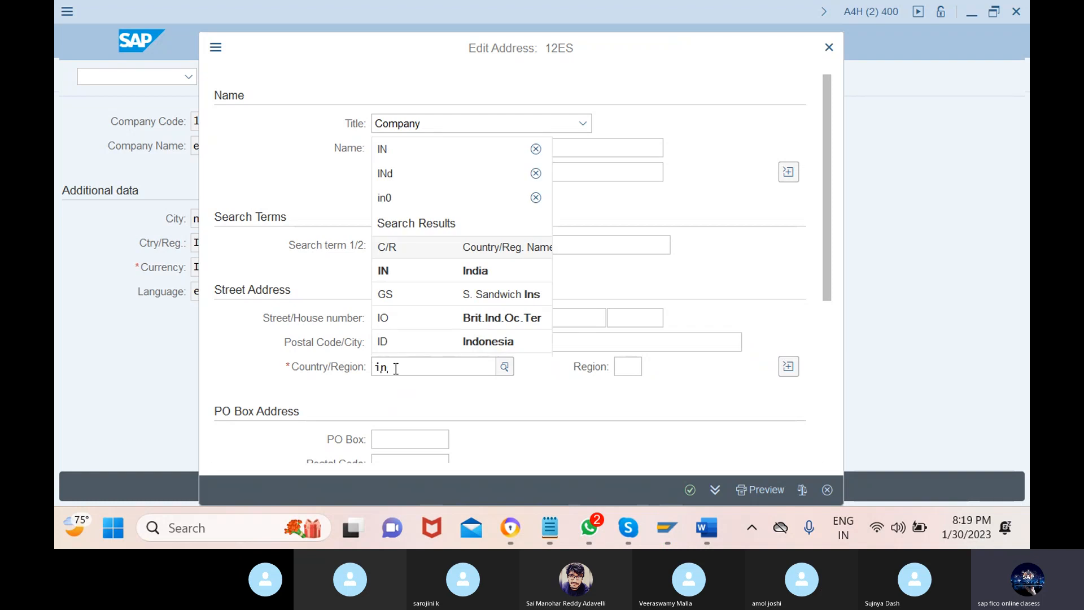
left_click(415, 276)
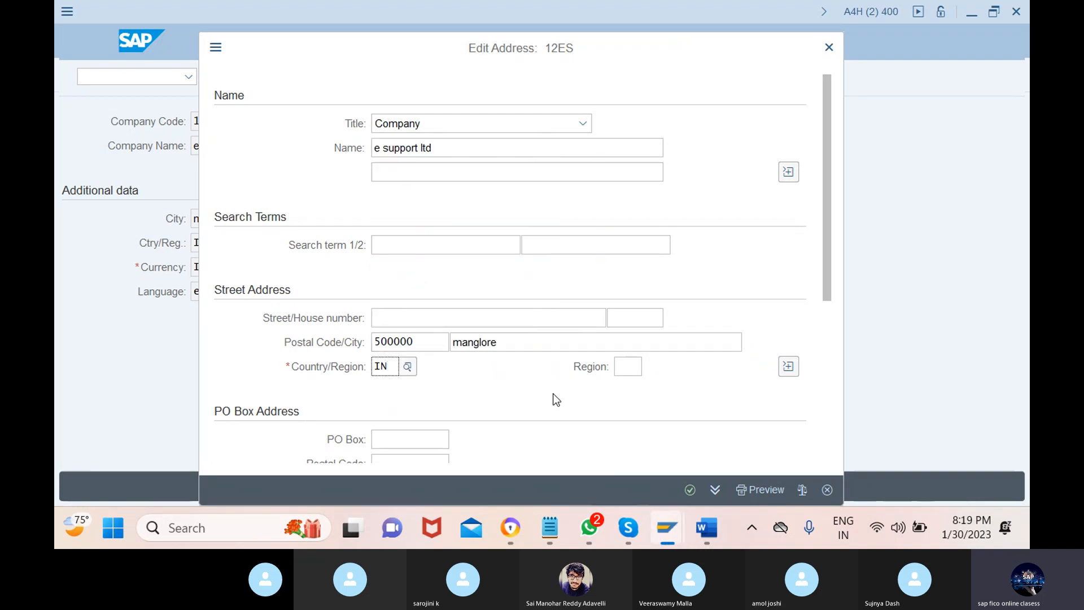
Choose Karnataka (10) as the address region and confirm the address
left_click(632, 367)
left_click(650, 366)
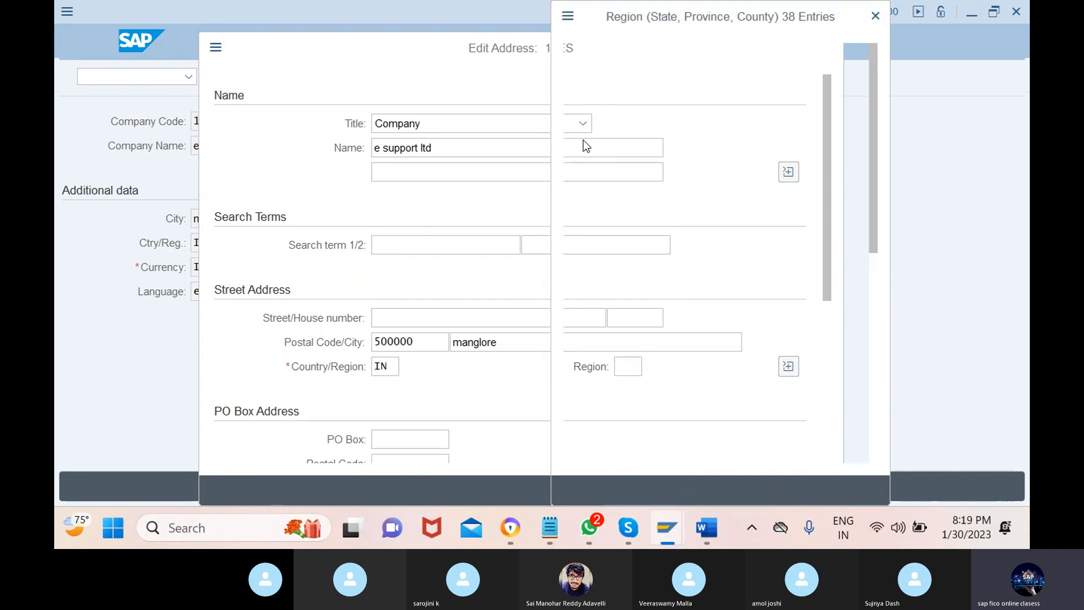
left_click(608, 316)
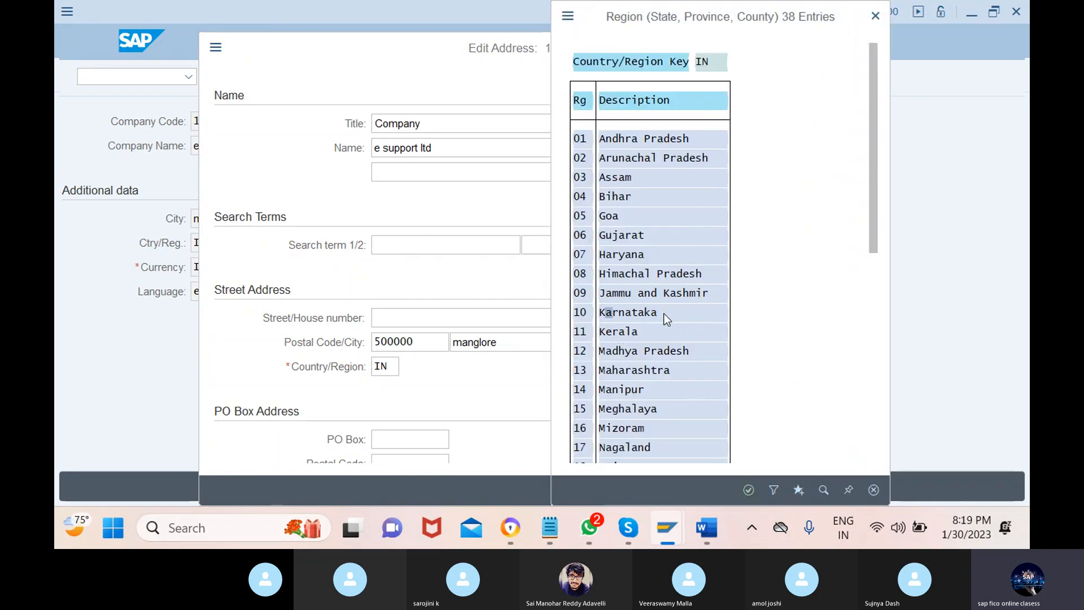
left_click(748, 489)
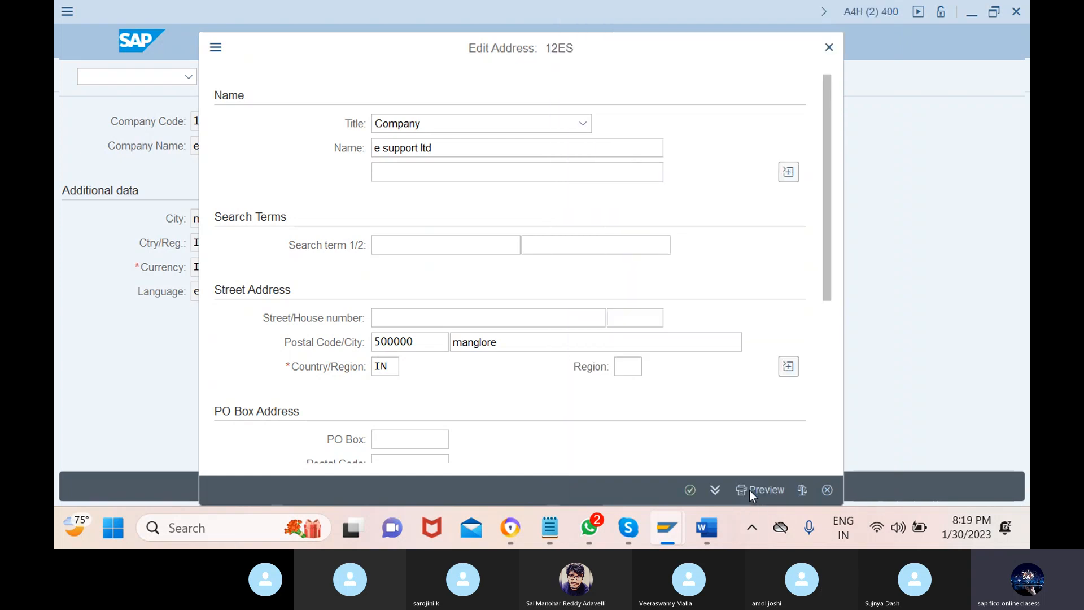
left_click(689, 489)
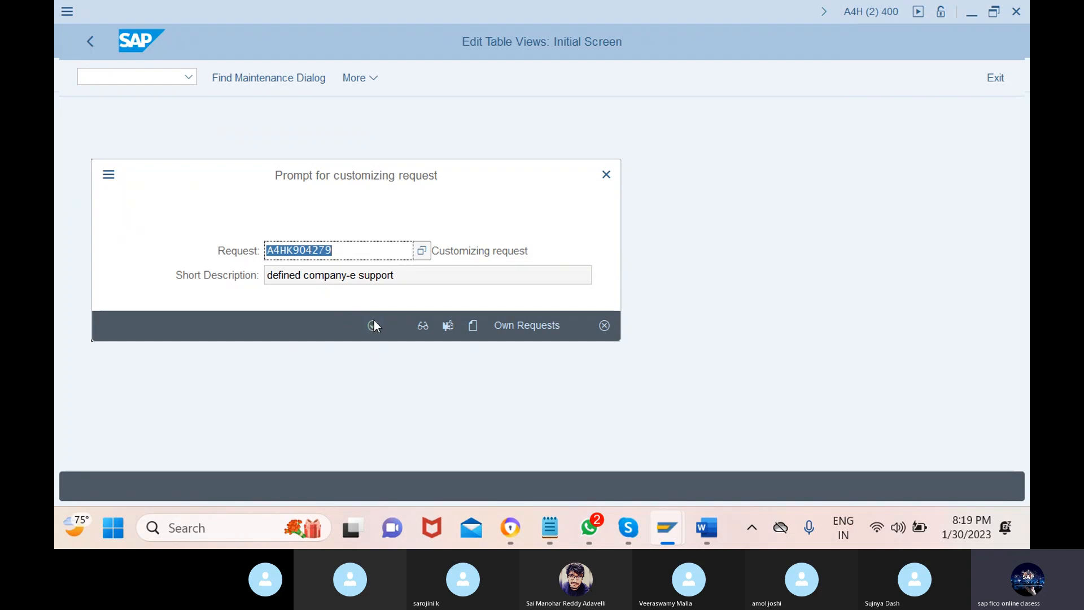
Create a customizing request with the short description "cocd -12es" and save the company code to it
left_click(474, 326)
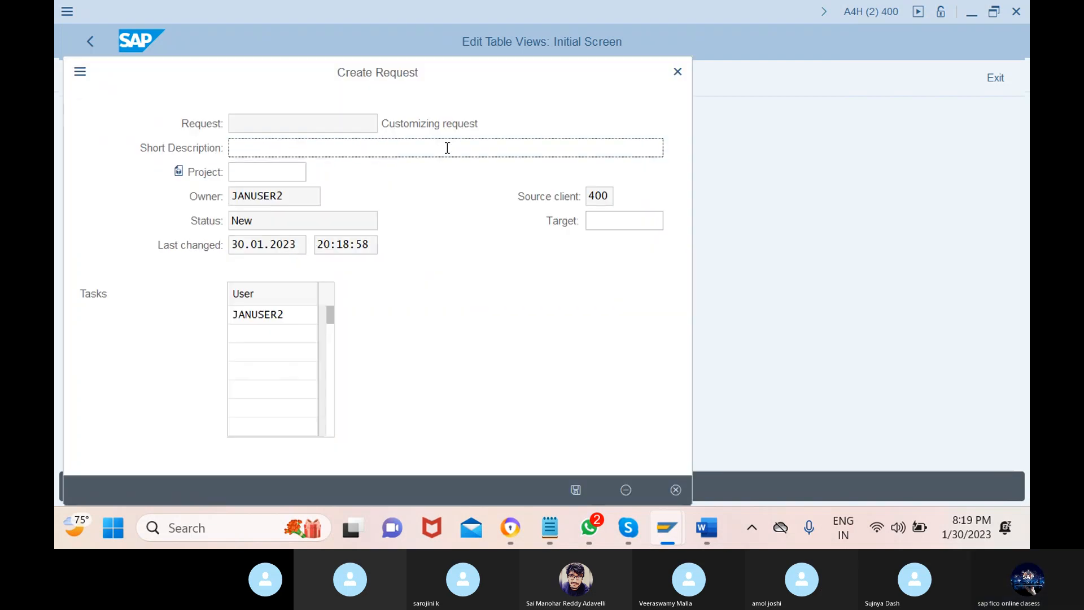
type("coc")
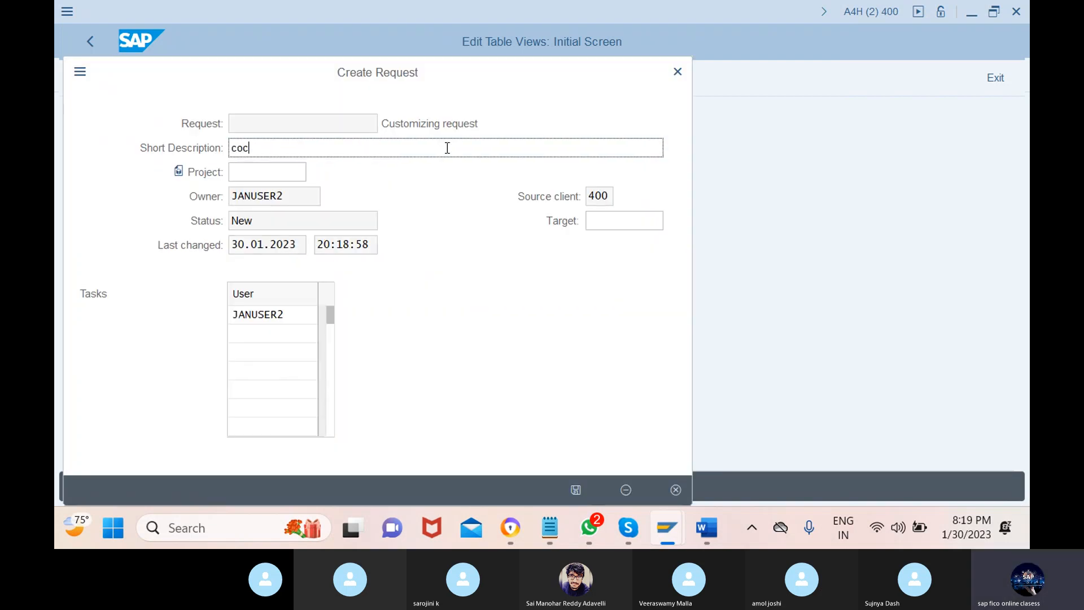
type("d -12es")
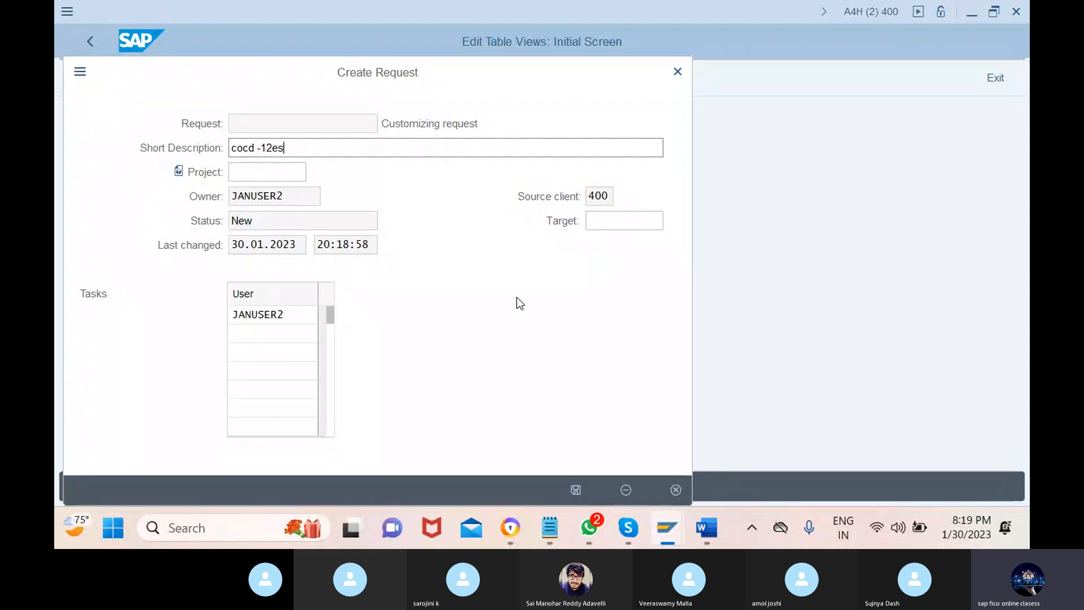
left_click(576, 490)
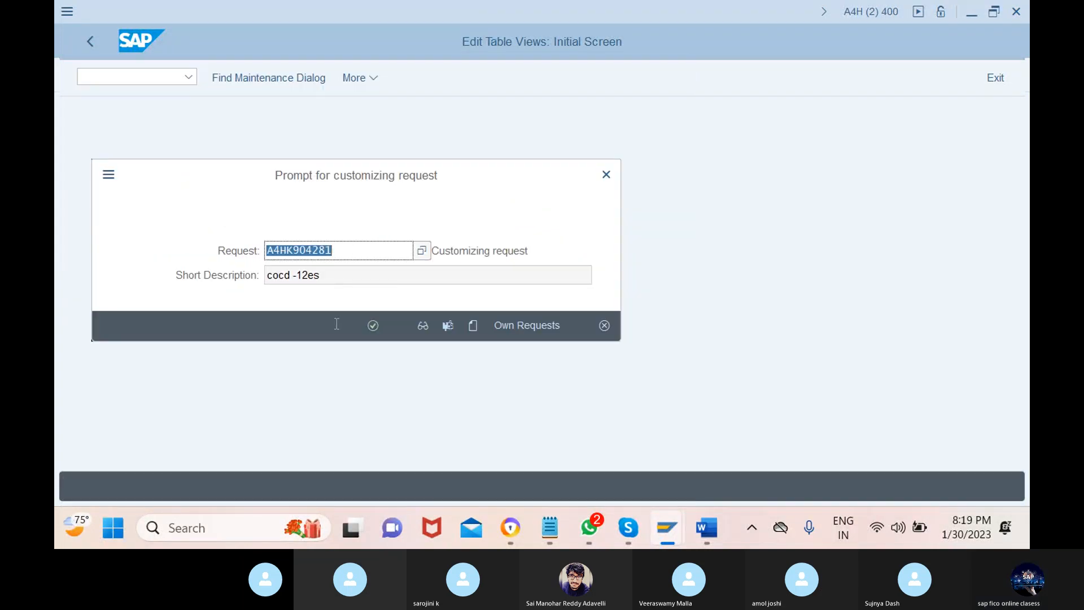
left_click(372, 325)
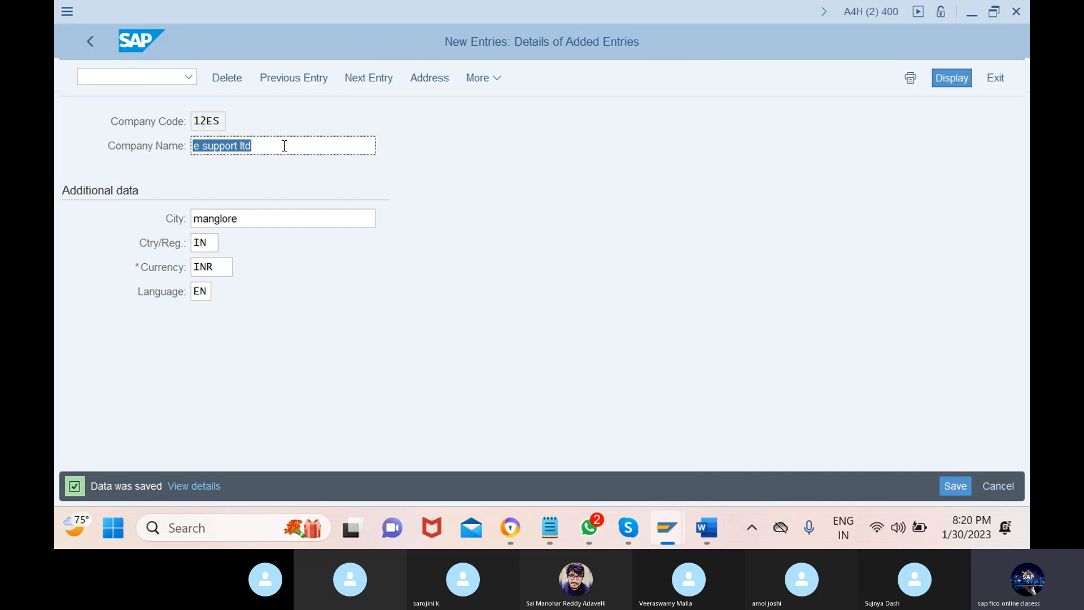
Switch to the Word document and check the checklist entry for assigning the company to the company code
mouse_move(717, 525)
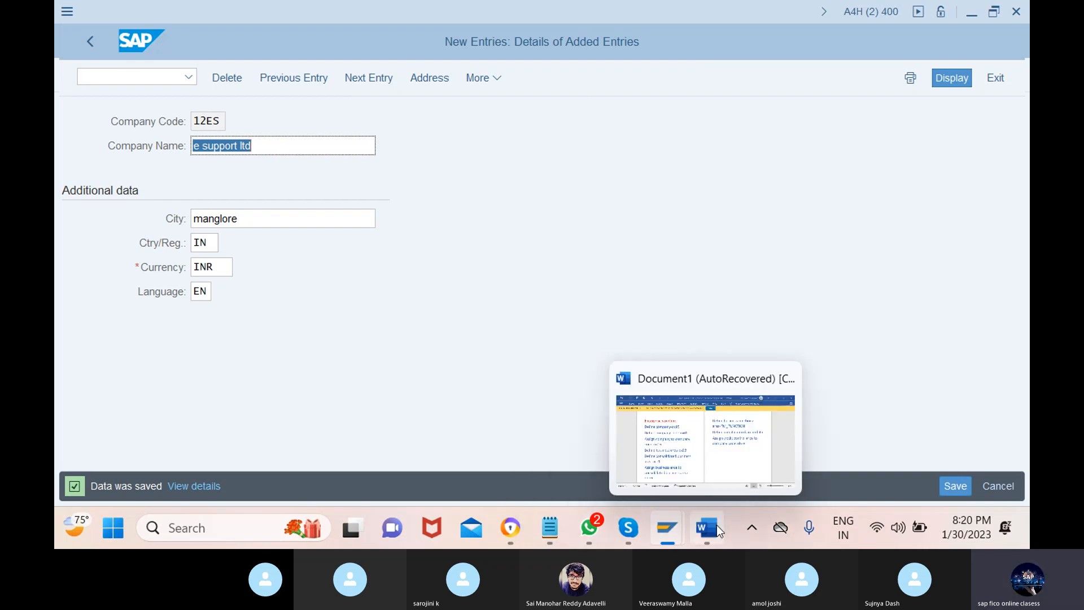
left_click(700, 443)
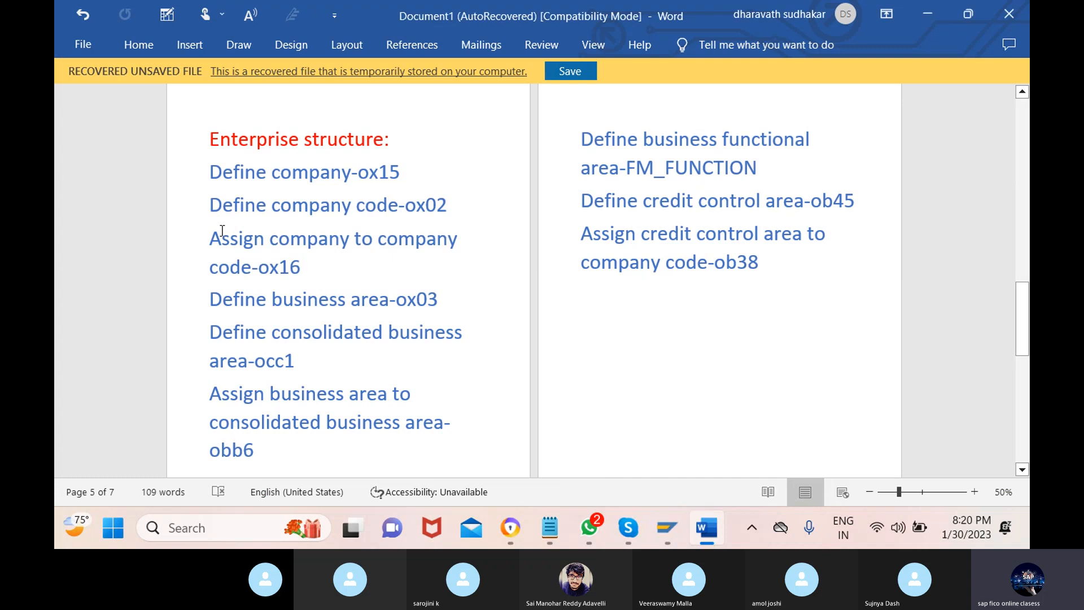
left_click_drag(208, 237, 301, 270)
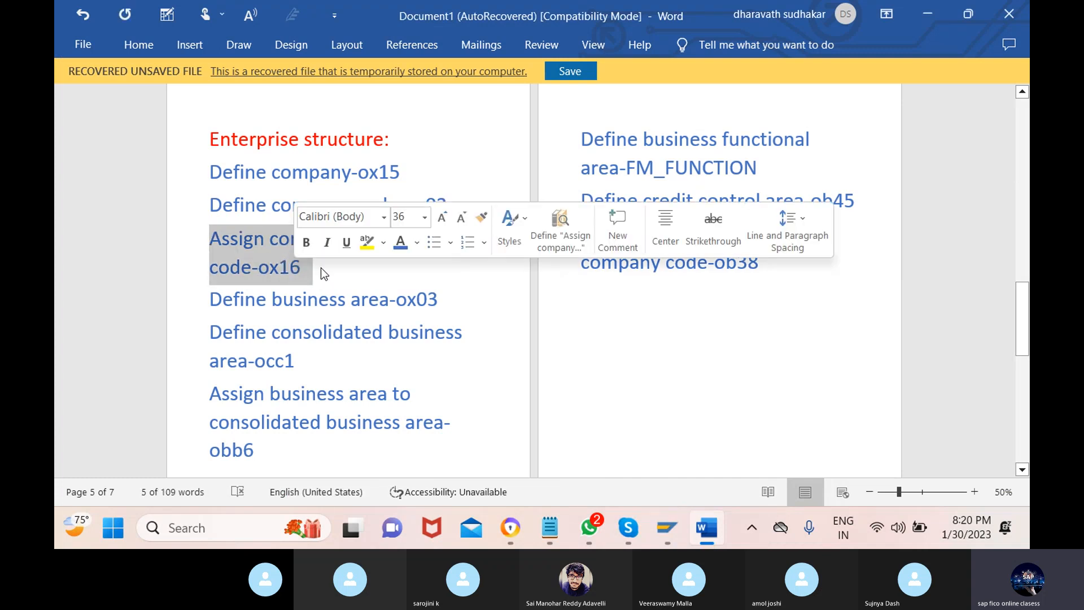
left_click(324, 273)
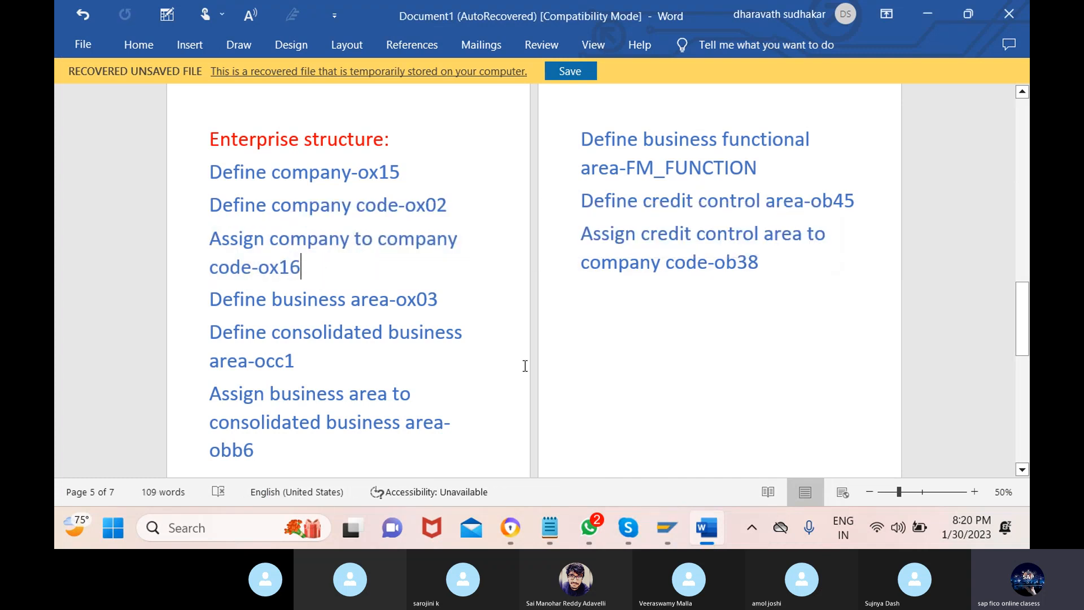
Switch to the SAP session showing company E support ltd and open transaction ox16 in place of the current one
mouse_move(672, 536)
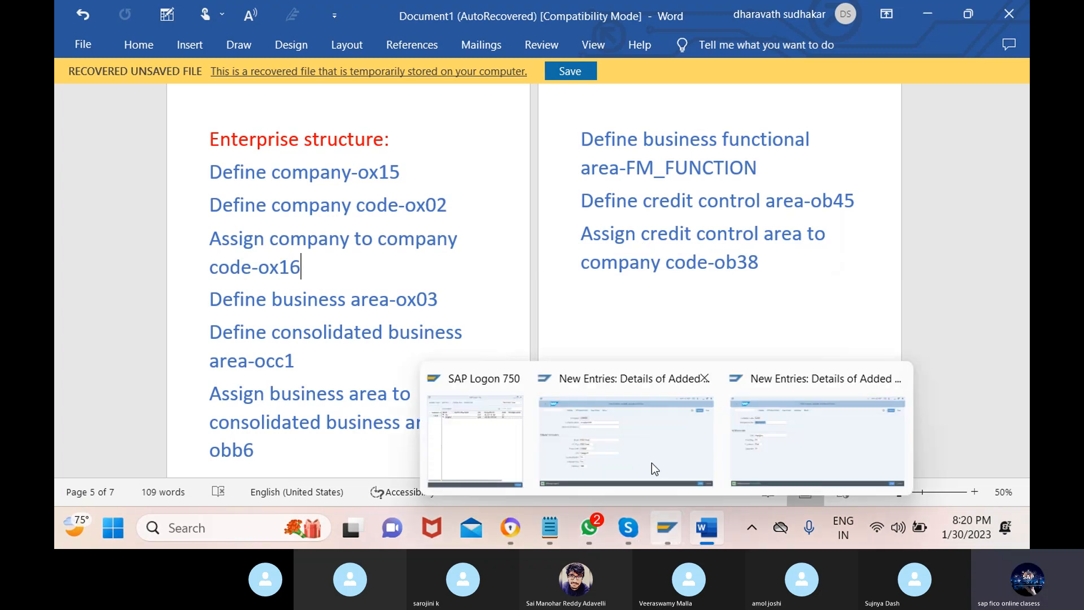
left_click(687, 441)
left_click(130, 77)
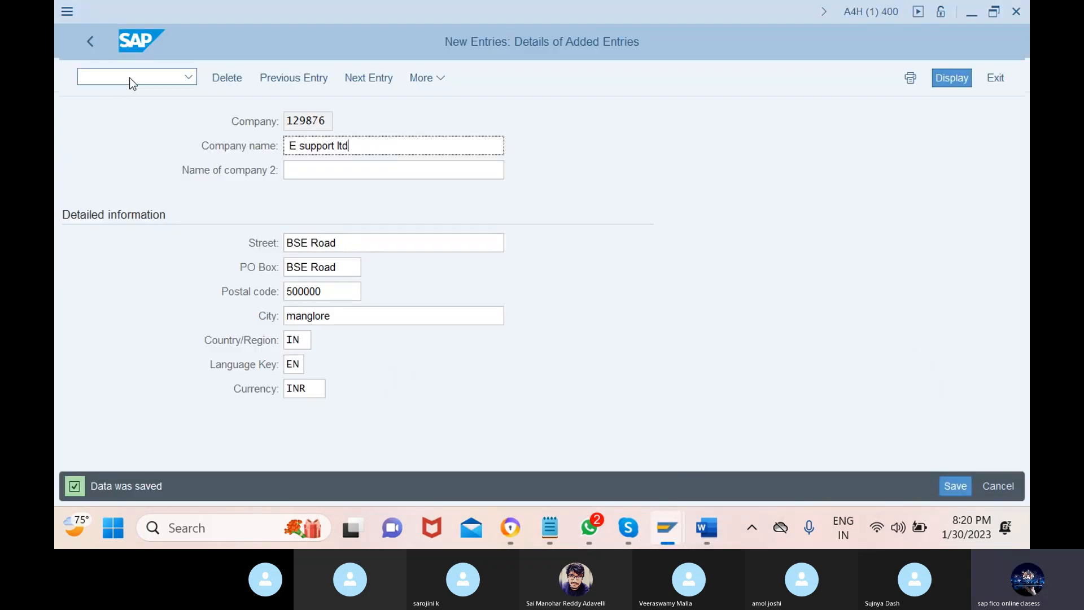
type("/no")
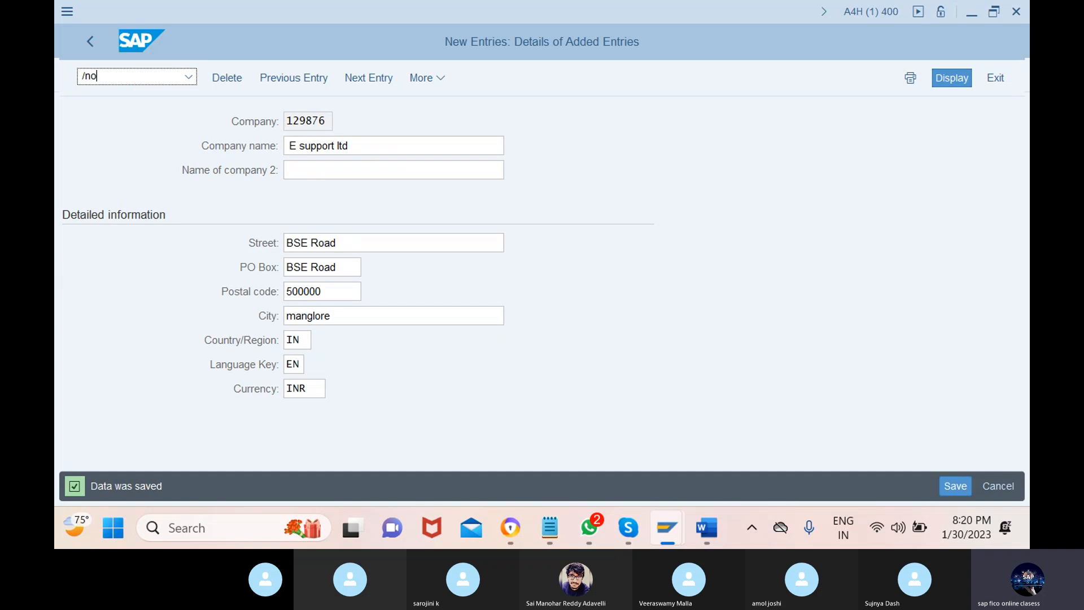
type("x16")
key("Return")
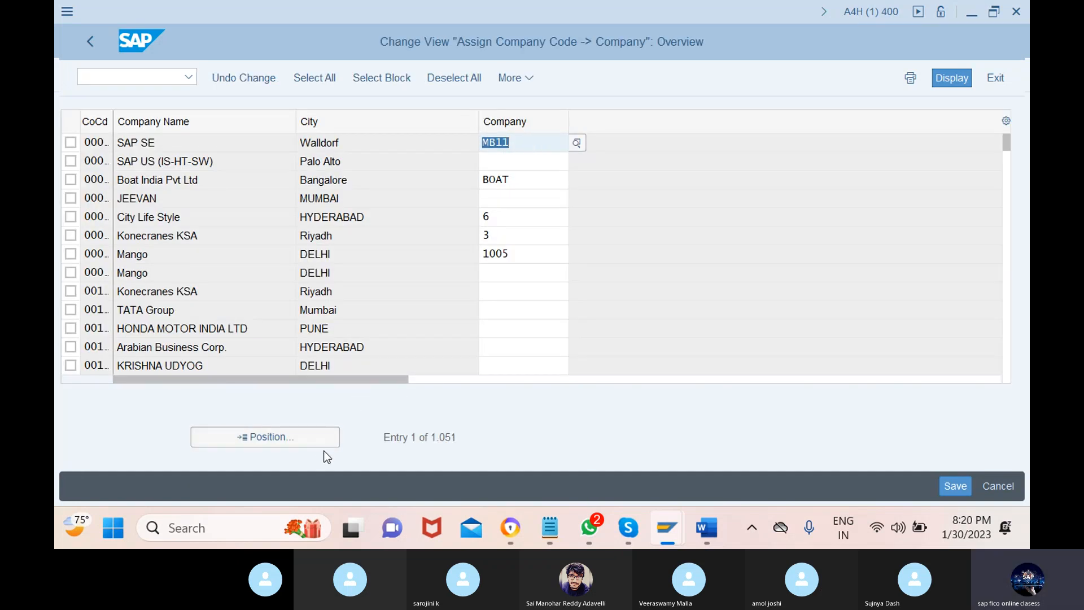
Locate company code 12es in the assignment list and assign company 129876 to it
left_click(265, 438)
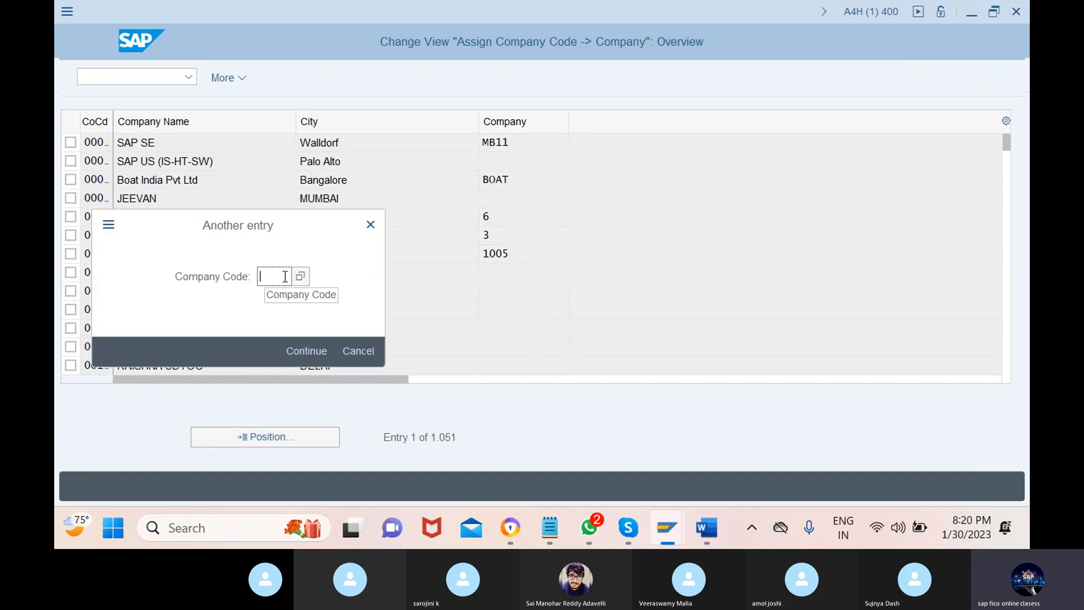
type("12es")
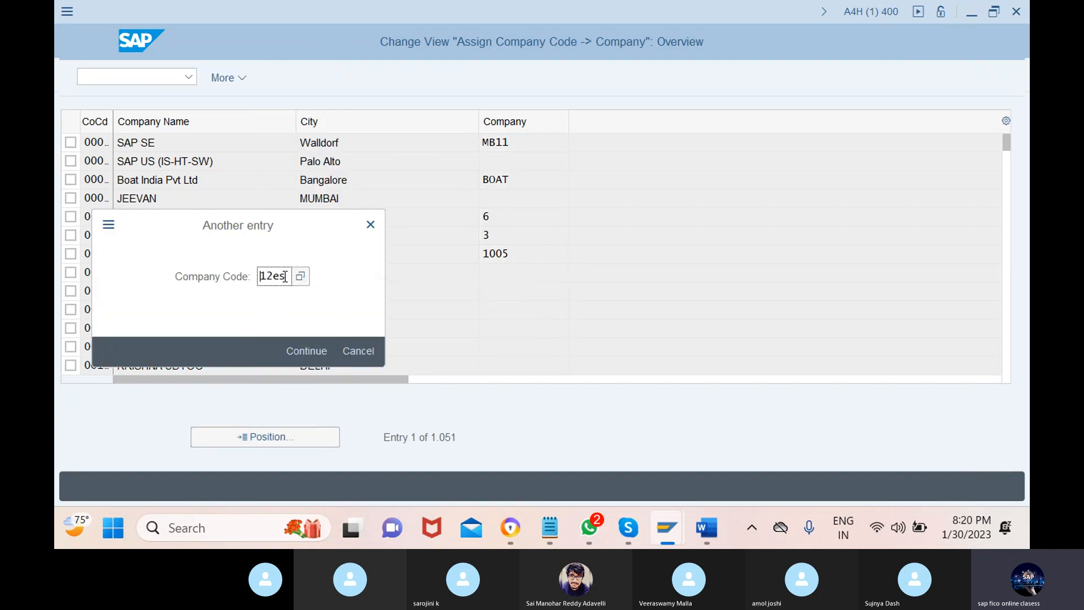
key("Return")
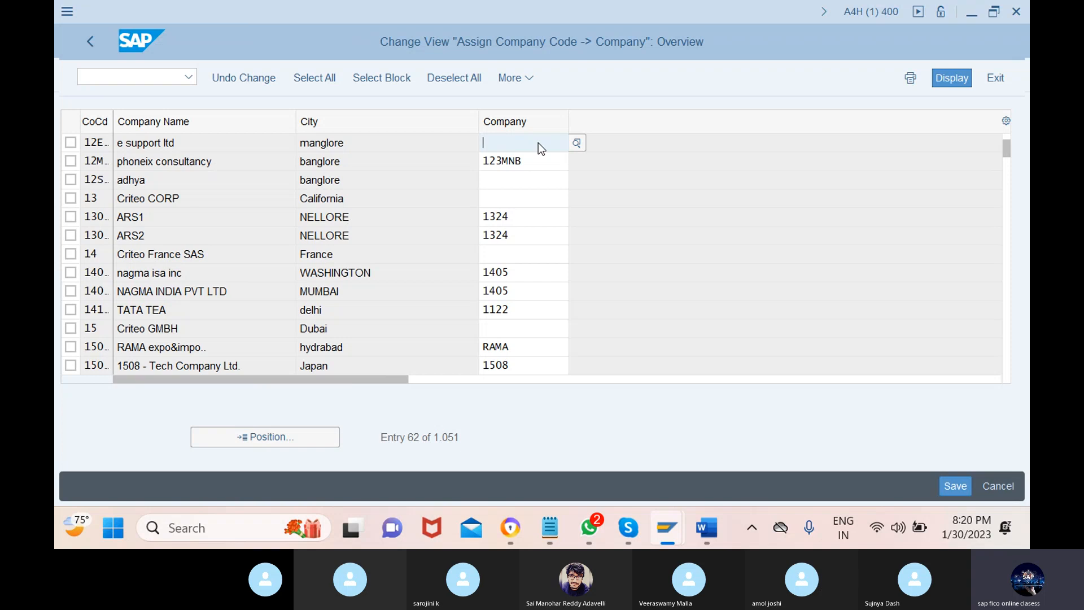
type("12")
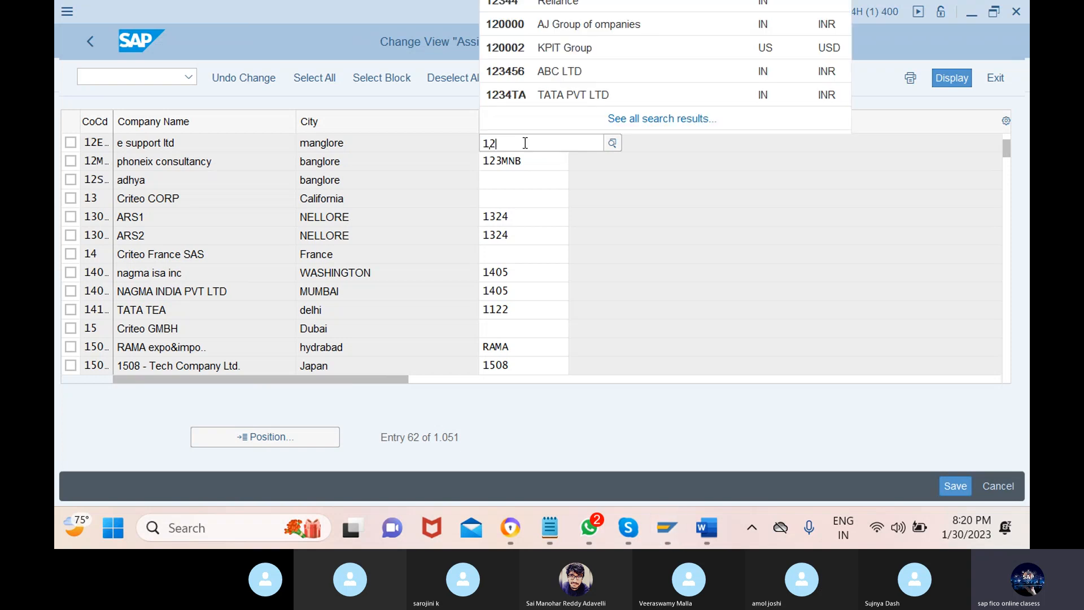
type("9876")
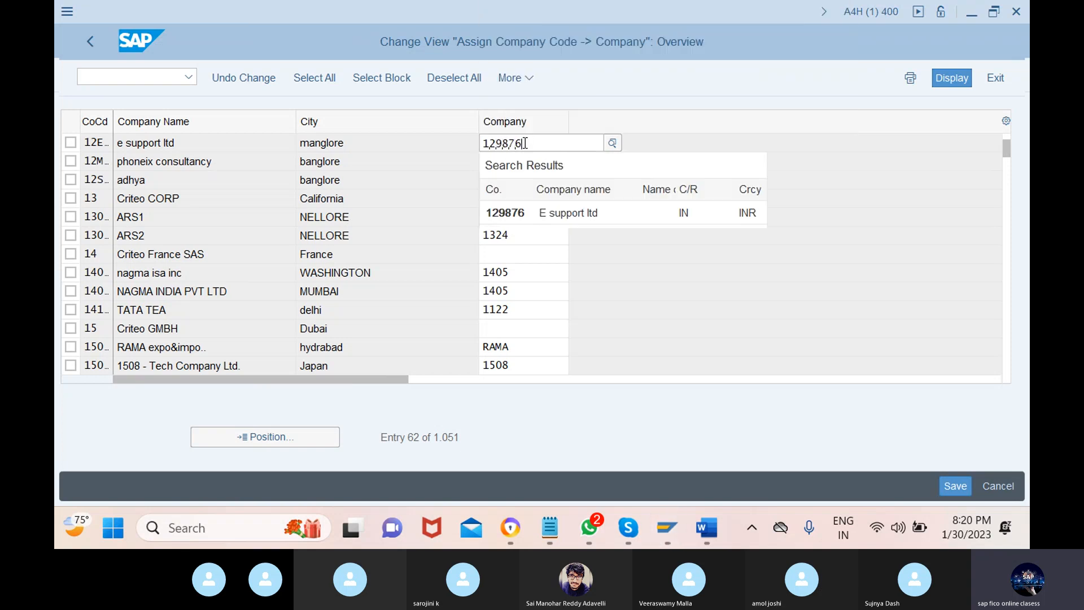
left_click(540, 214)
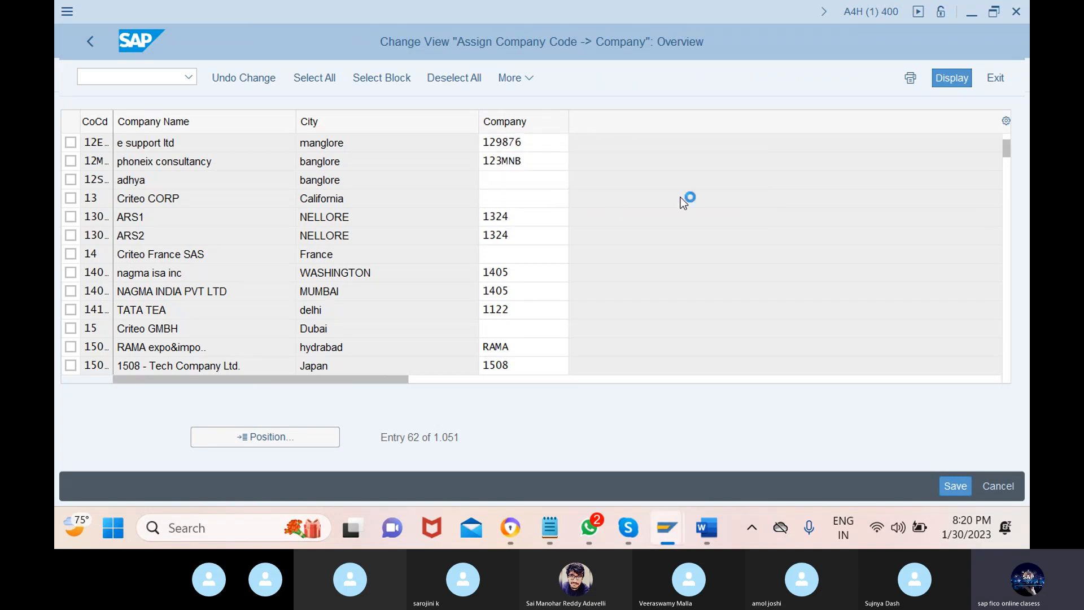
Save the company assignment to a new customizing request with the short description "ass coy to cocd"
left_click(958, 491)
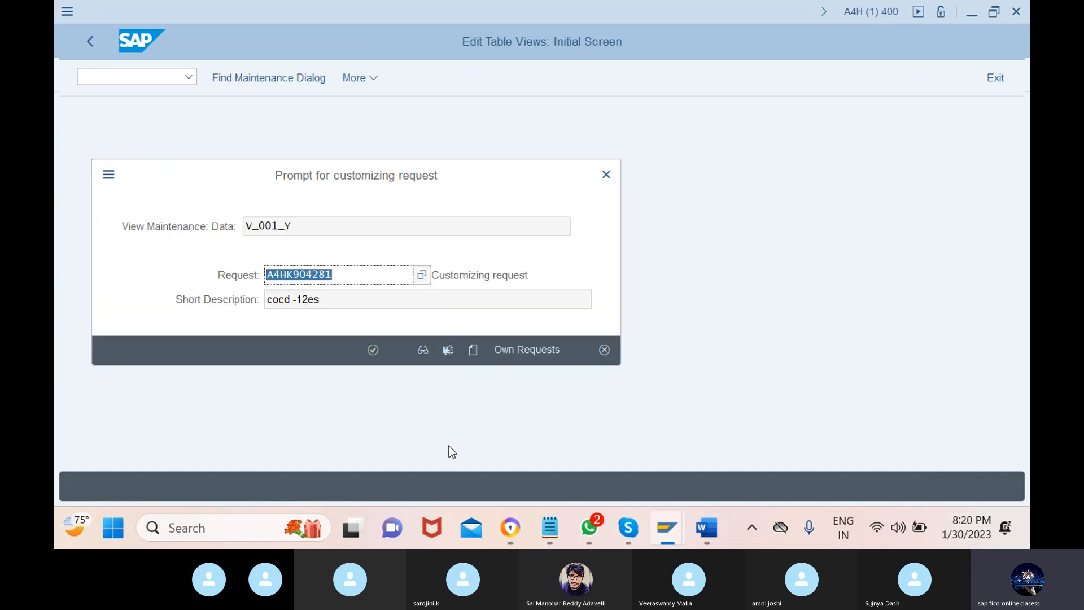
left_click(474, 349)
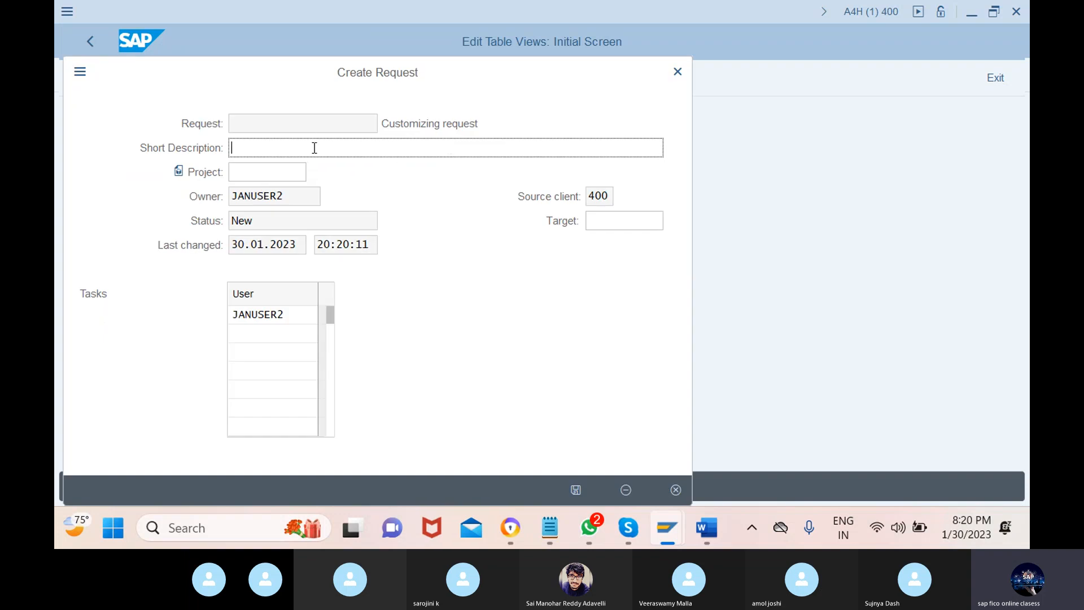
type("ass coy to cocd")
key("Return")
key("Return")
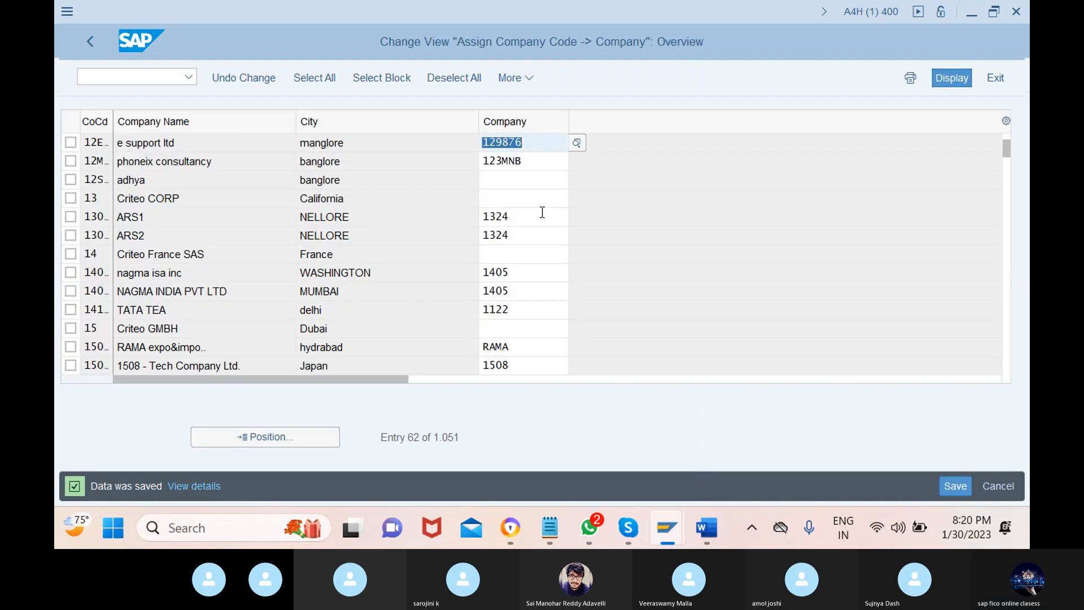
Review the enterprise structure checklist in the Word document, from Define company-ox15 through Define business area-ox03
mouse_move(712, 533)
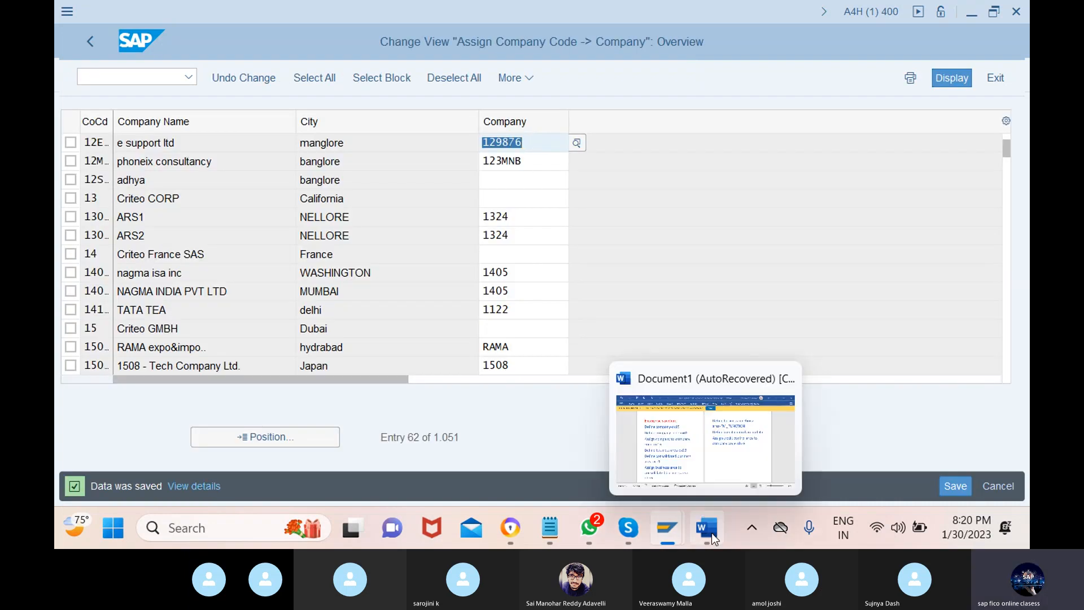
left_click(686, 466)
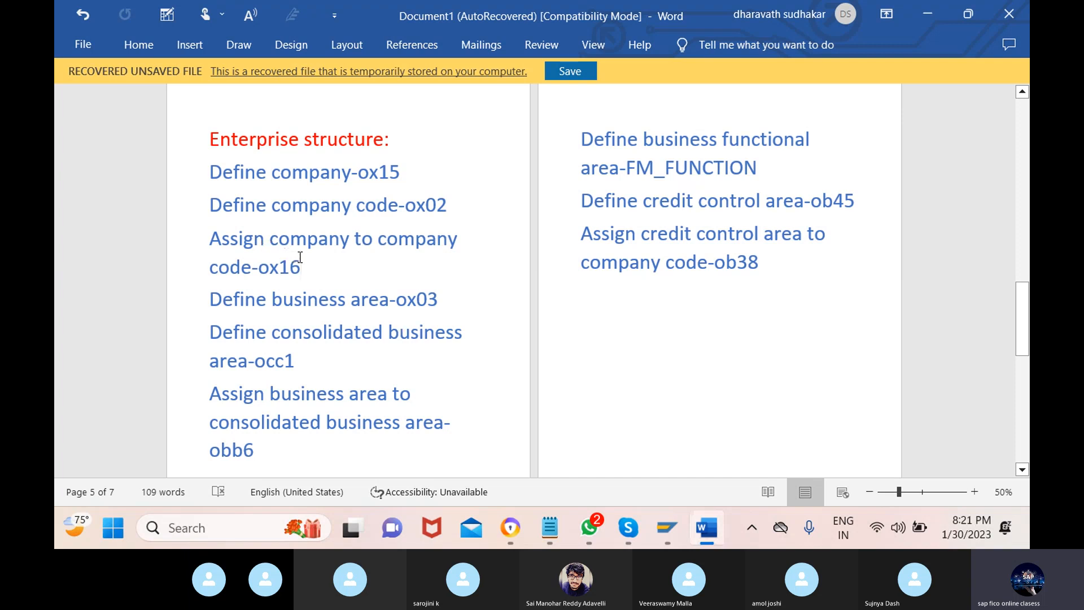
left_click_drag(209, 165, 412, 175)
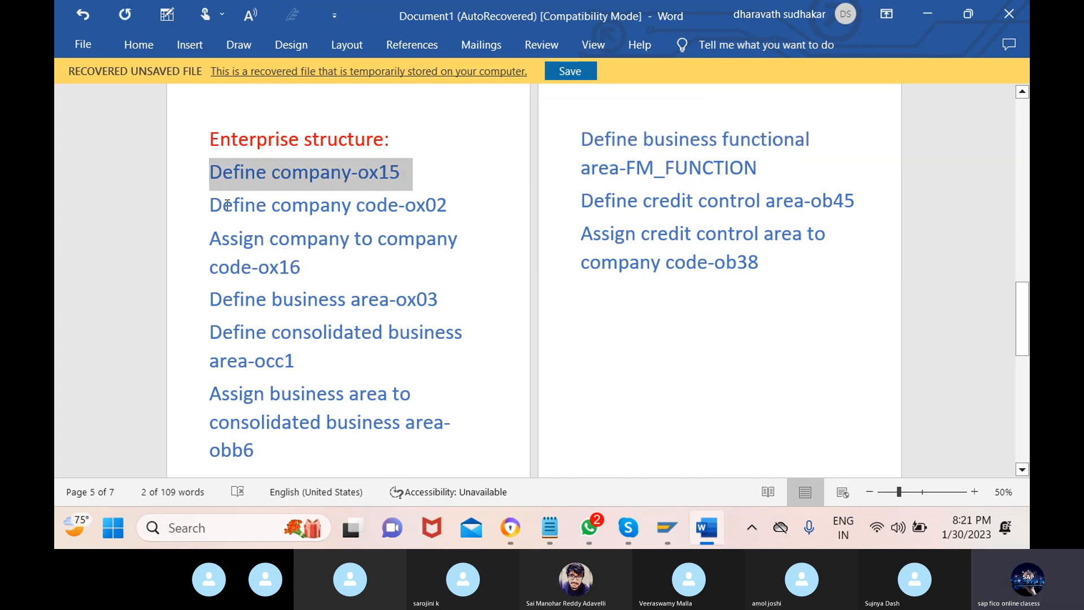
left_click_drag(215, 204, 459, 240)
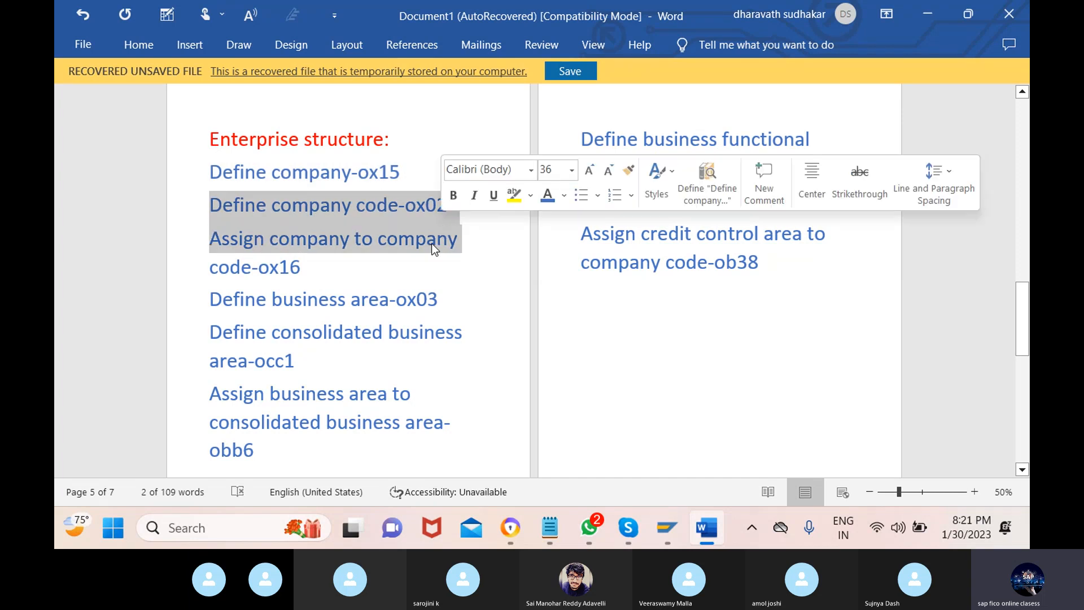
left_click(213, 237)
left_click_drag(213, 236, 368, 261)
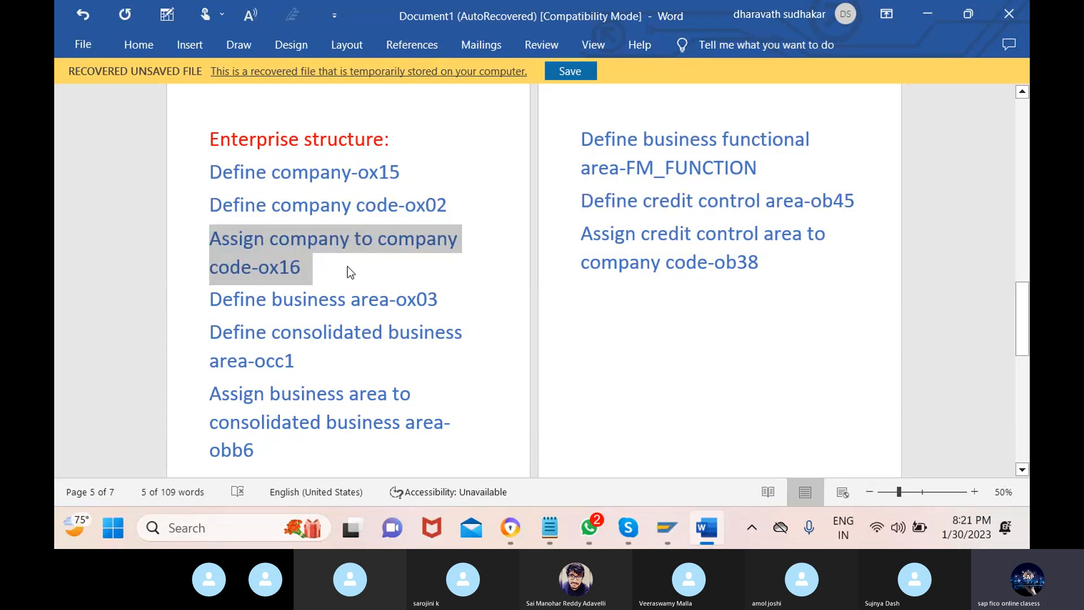
scroll(347, 270, "down", 1)
scroll(358, 280, "down", 2)
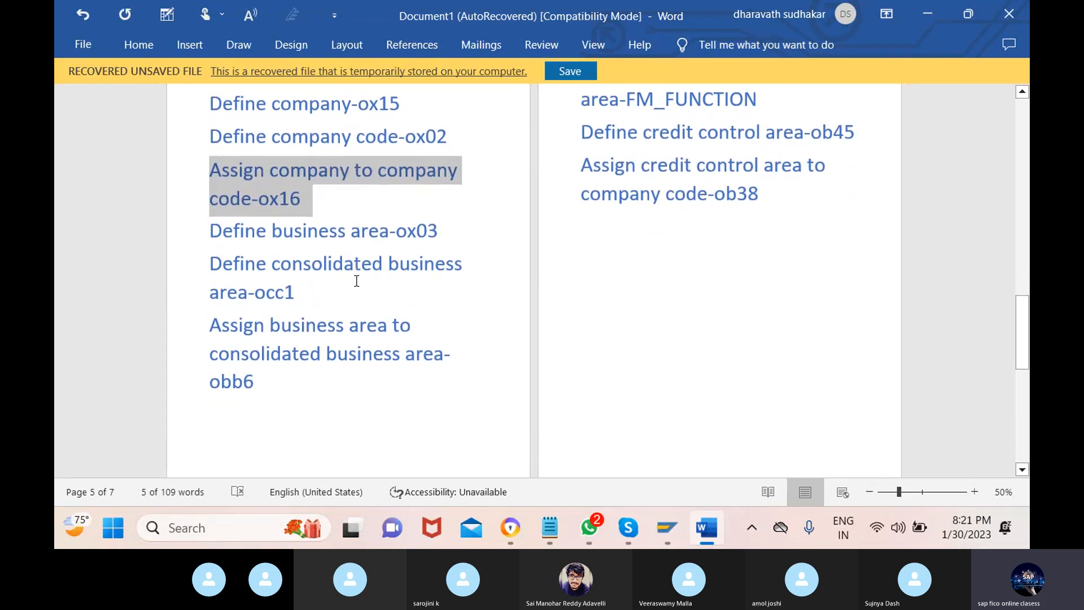
left_click_drag(444, 221, 234, 237)
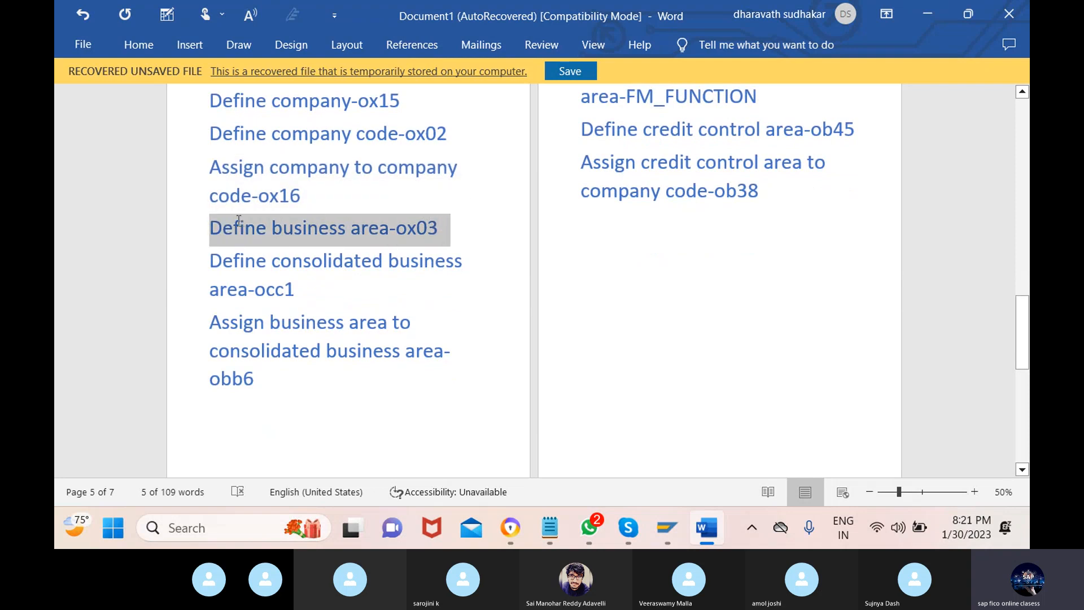
left_click(172, 199)
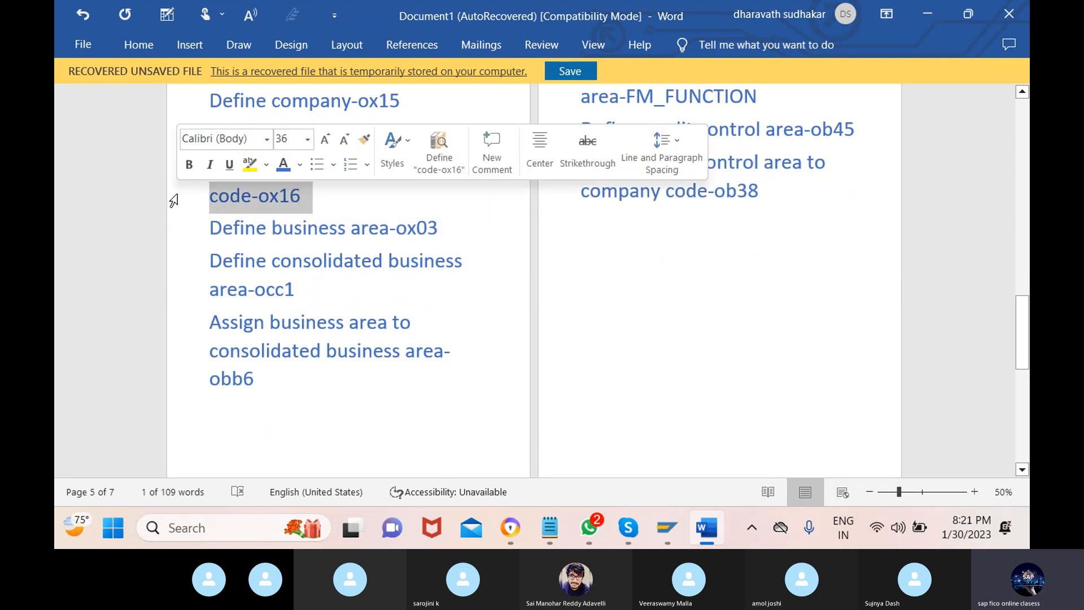
left_click(211, 232)
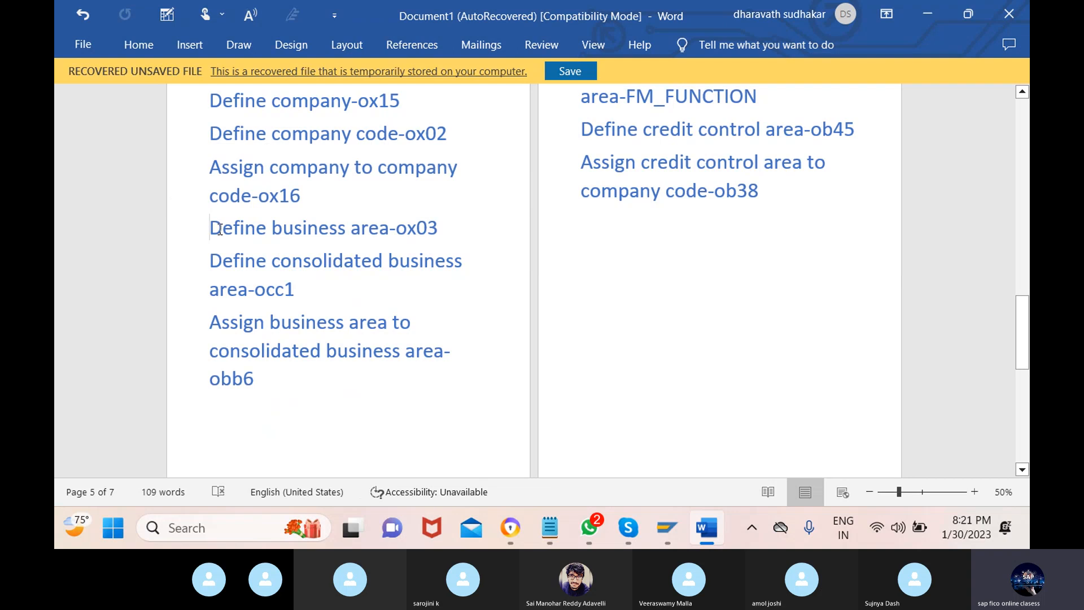
left_click_drag(220, 229, 446, 242)
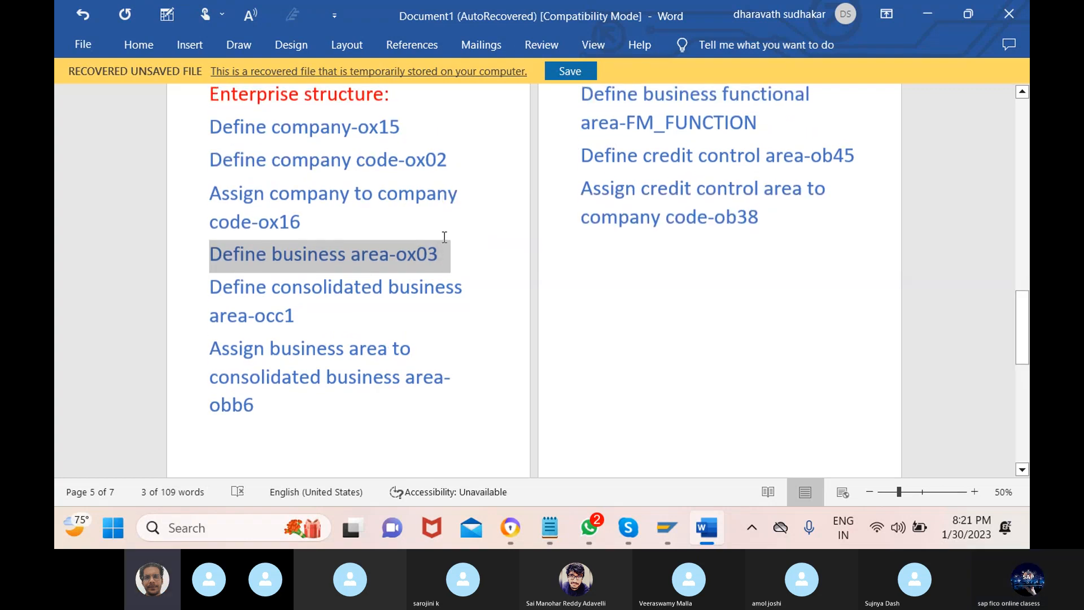
scroll(210, 148, "up", 1)
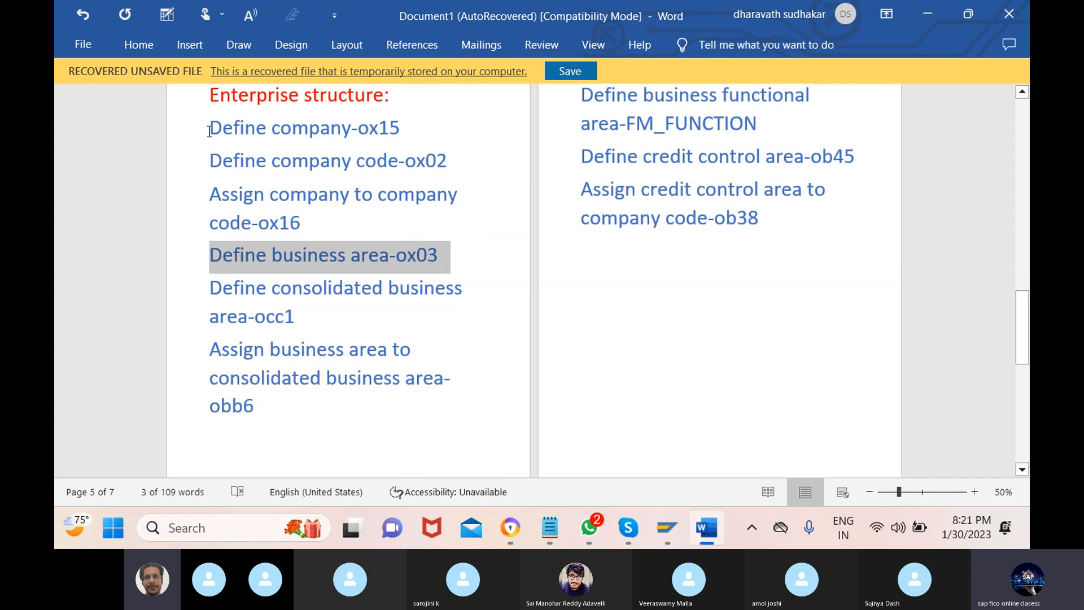
Switch to the Skype call, close its chat pane and view the options for the speaking participant
mouse_move(628, 528)
left_click(619, 452)
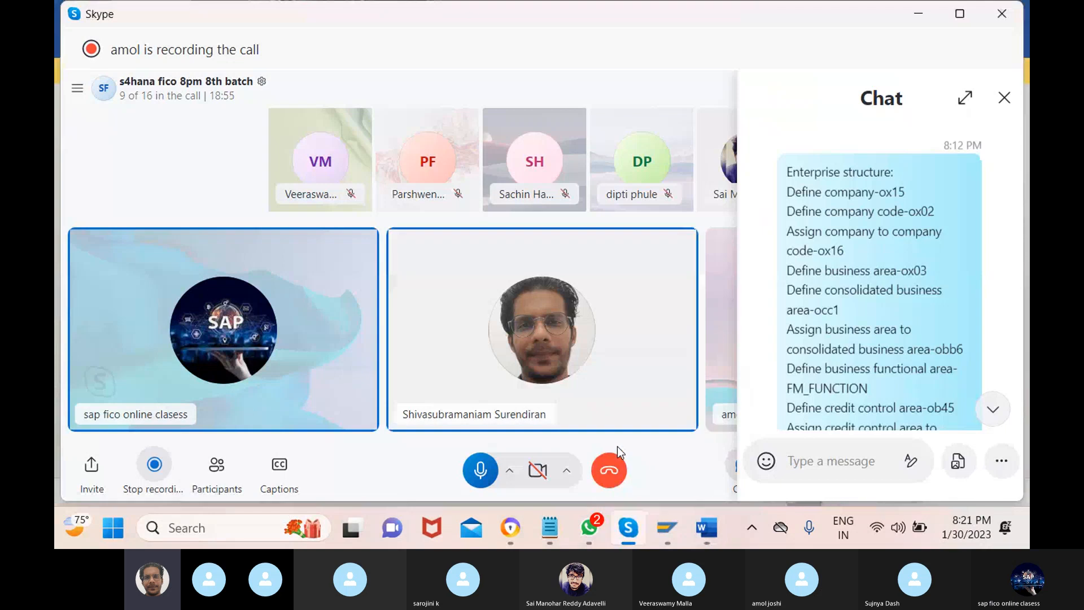
left_click(1005, 98)
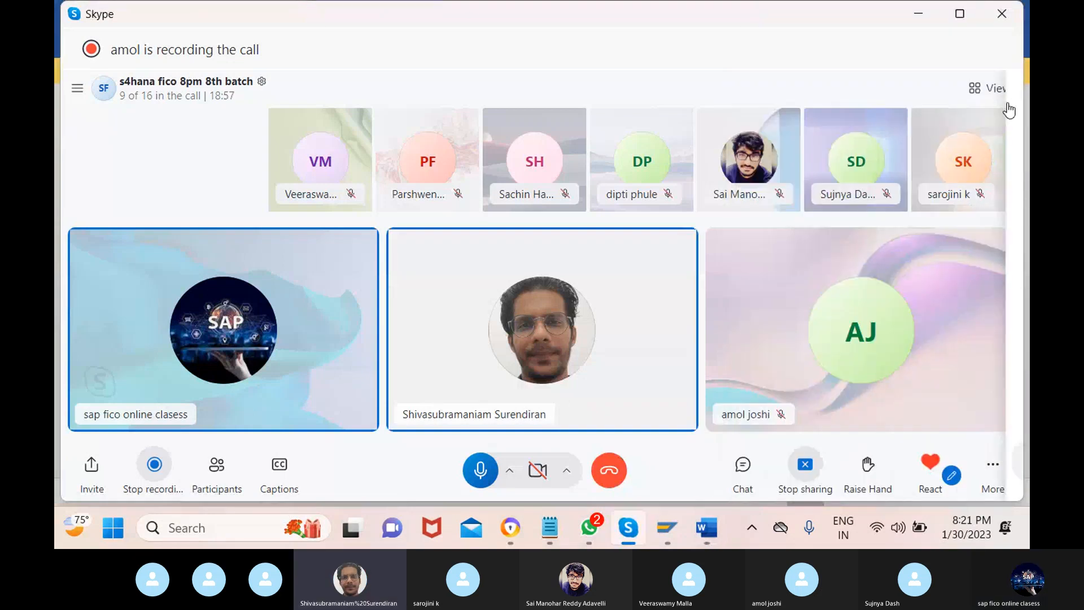
left_click(555, 416)
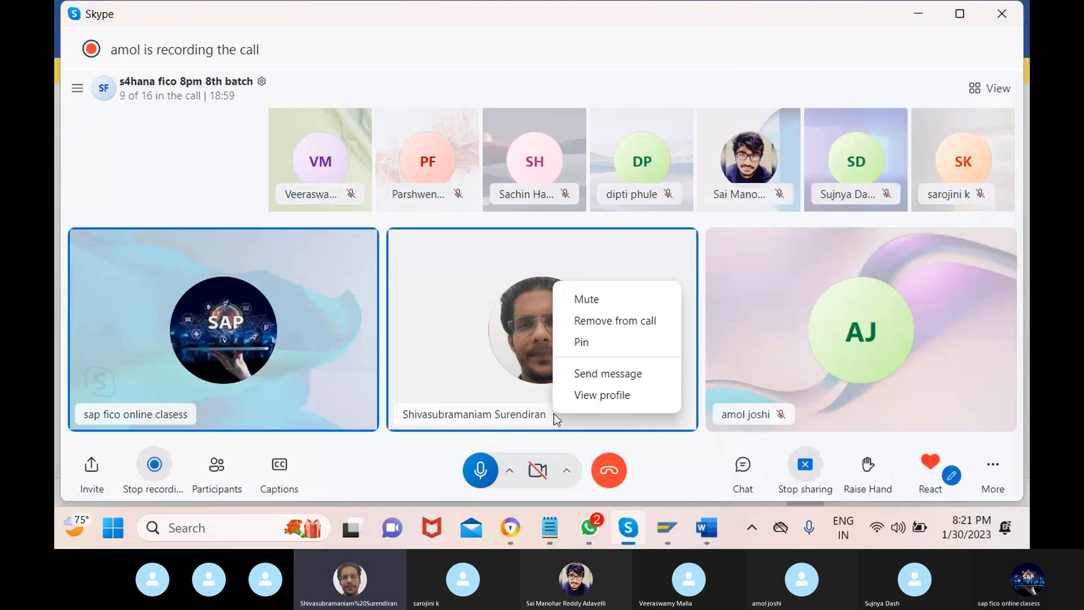
left_click(250, 192)
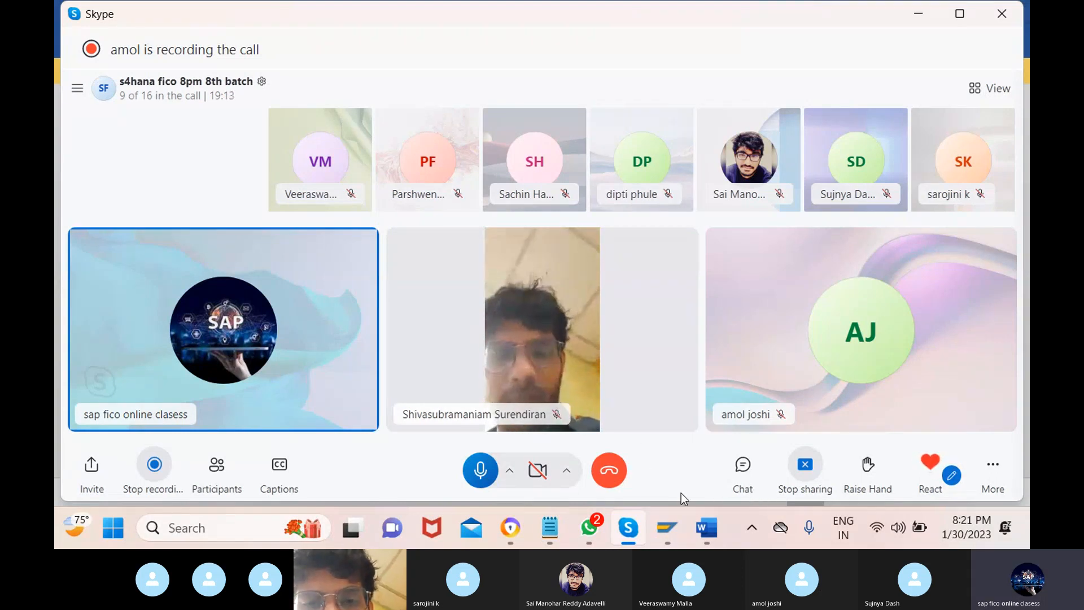
Return to the enterprise structure checklist in the Word document
mouse_move(706, 531)
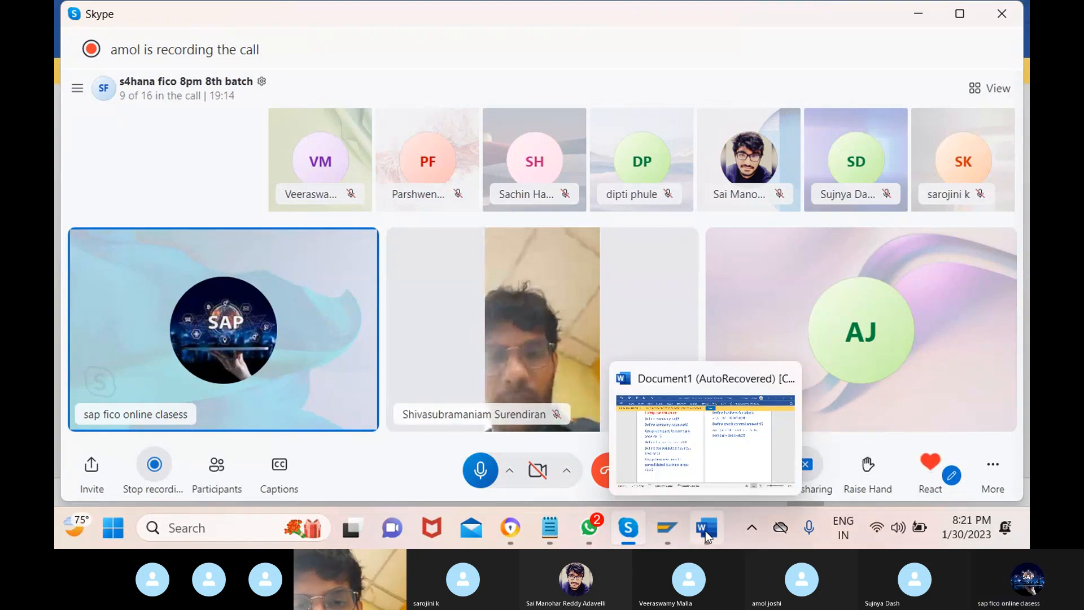
left_click(708, 436)
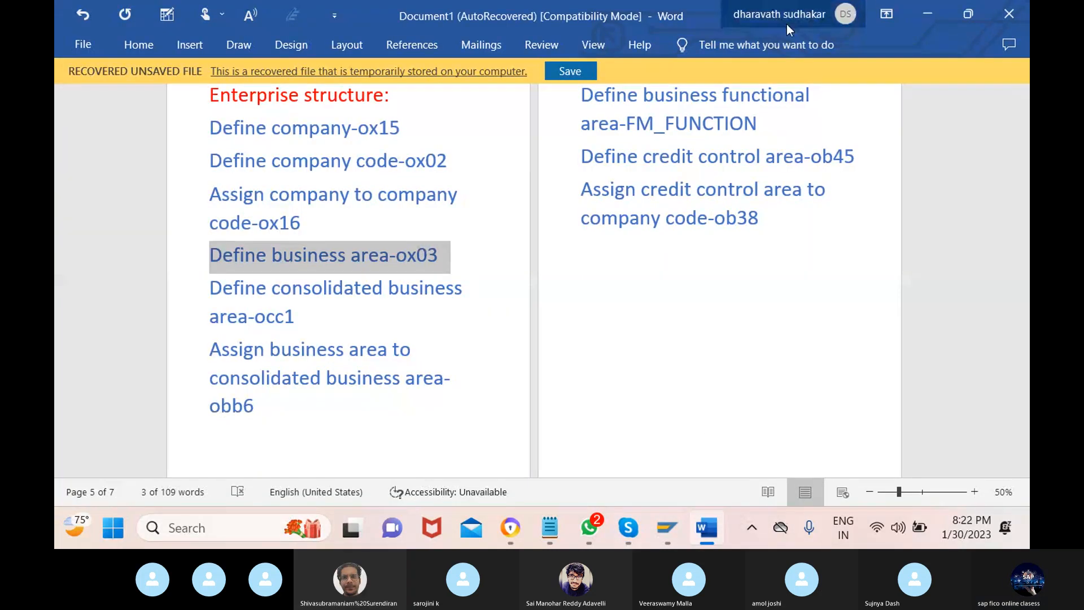
left_click(750, 40)
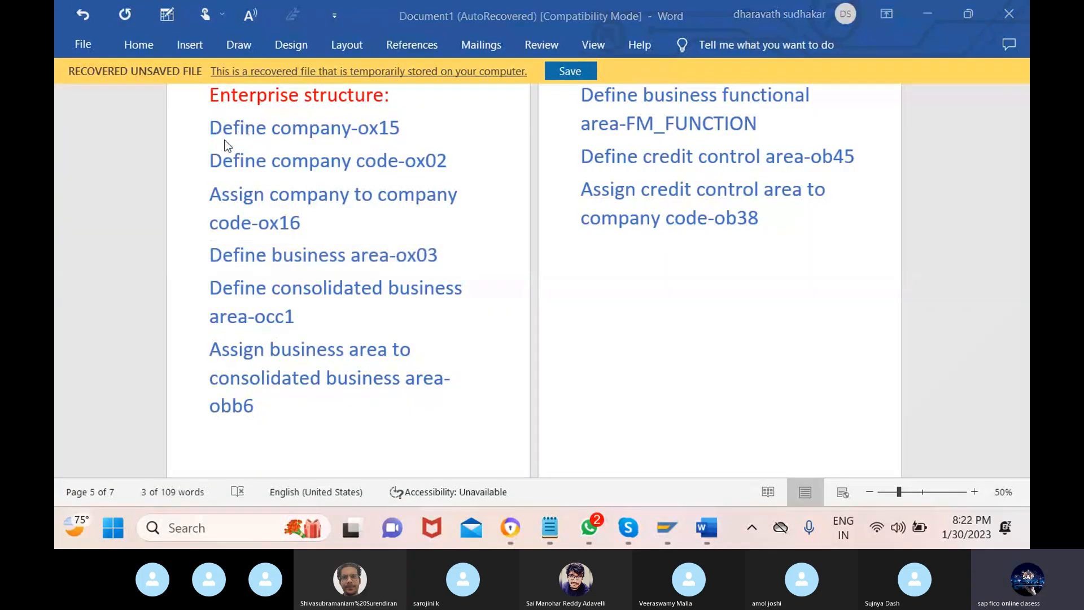
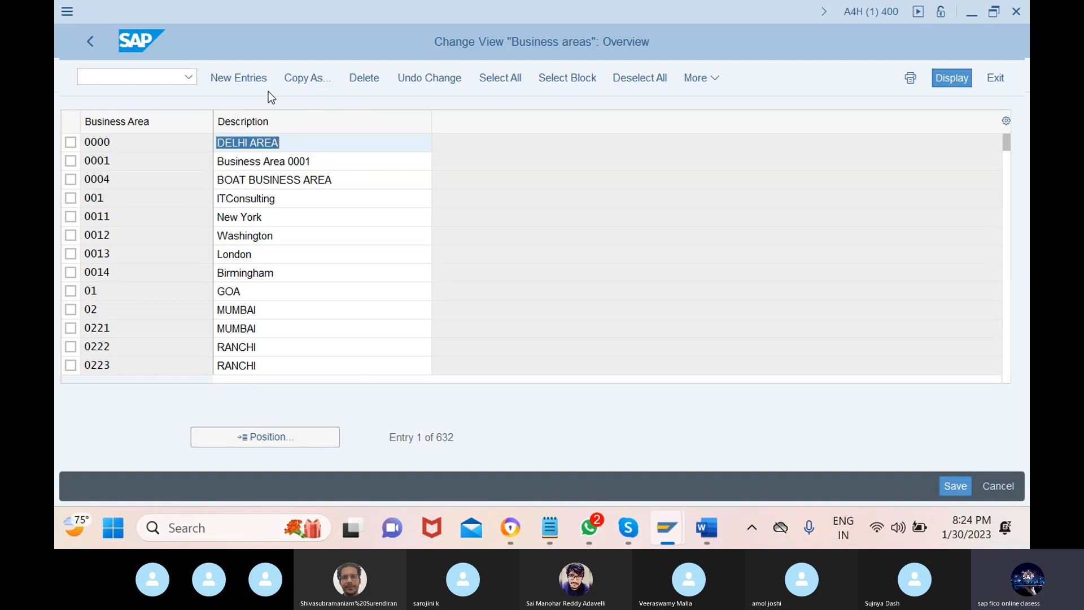
Add a new business area 12ES with the description "esupport-manglore"
left_click(239, 78)
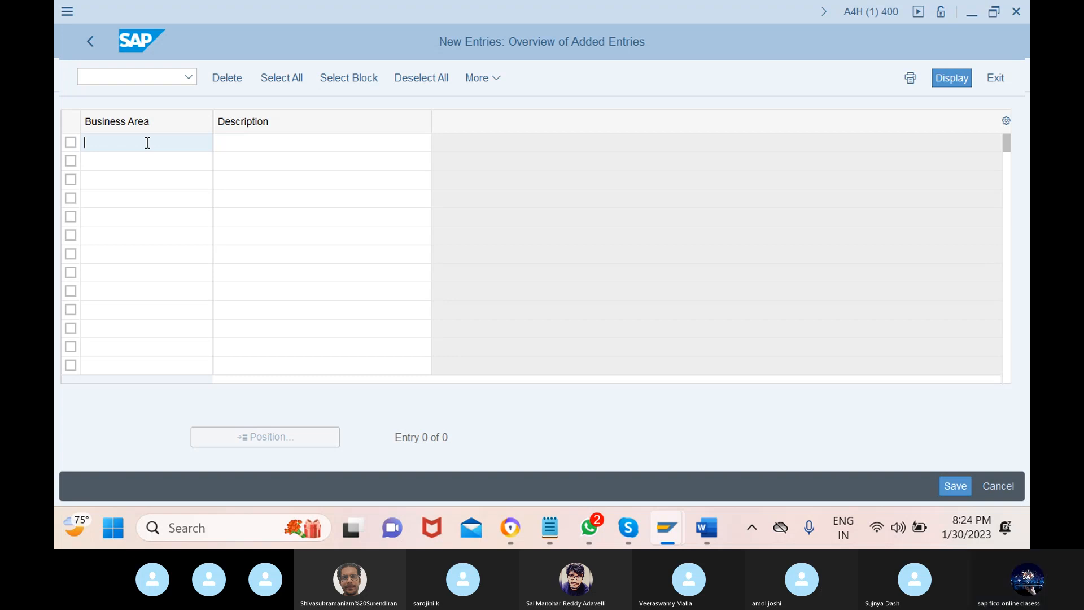
type("12es")
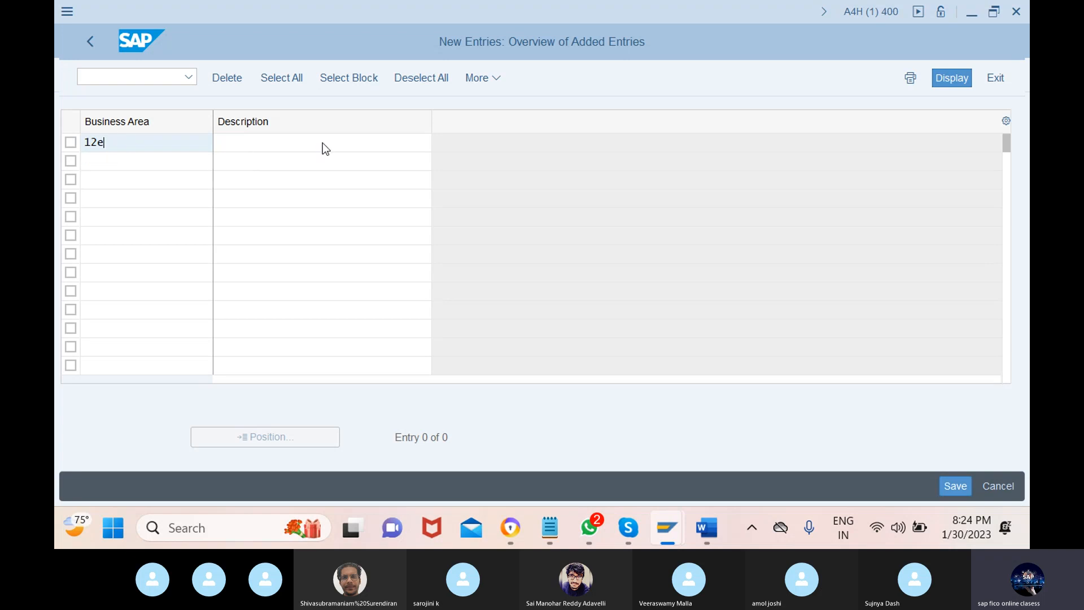
left_click(324, 143)
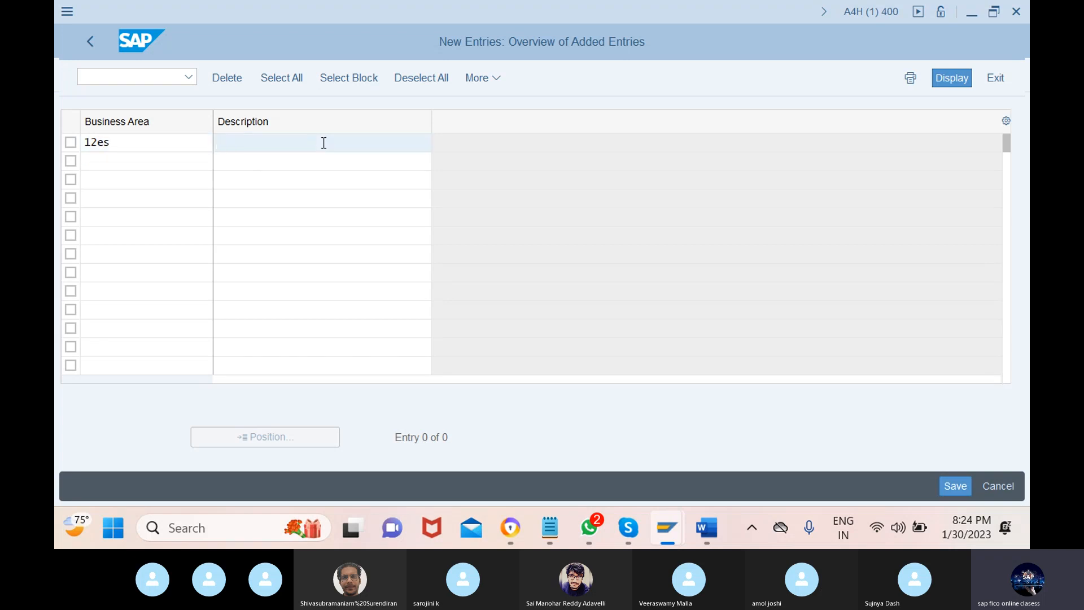
type("es")
type("upp")
type("ort-hyd")
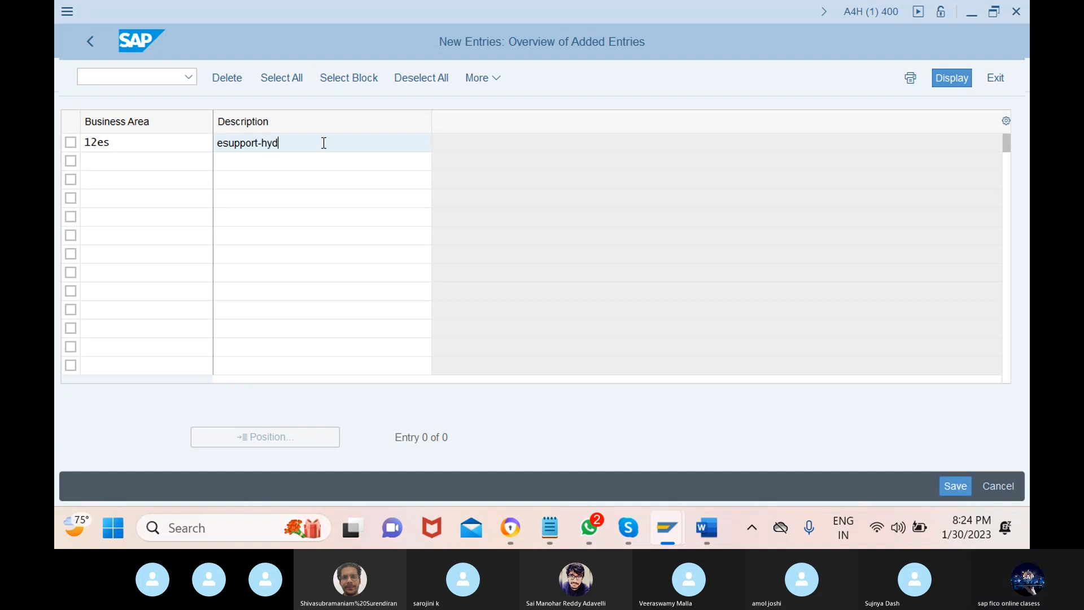
key("BackSpace")
key("BackSpace")
key("BackSpace")
type("ma")
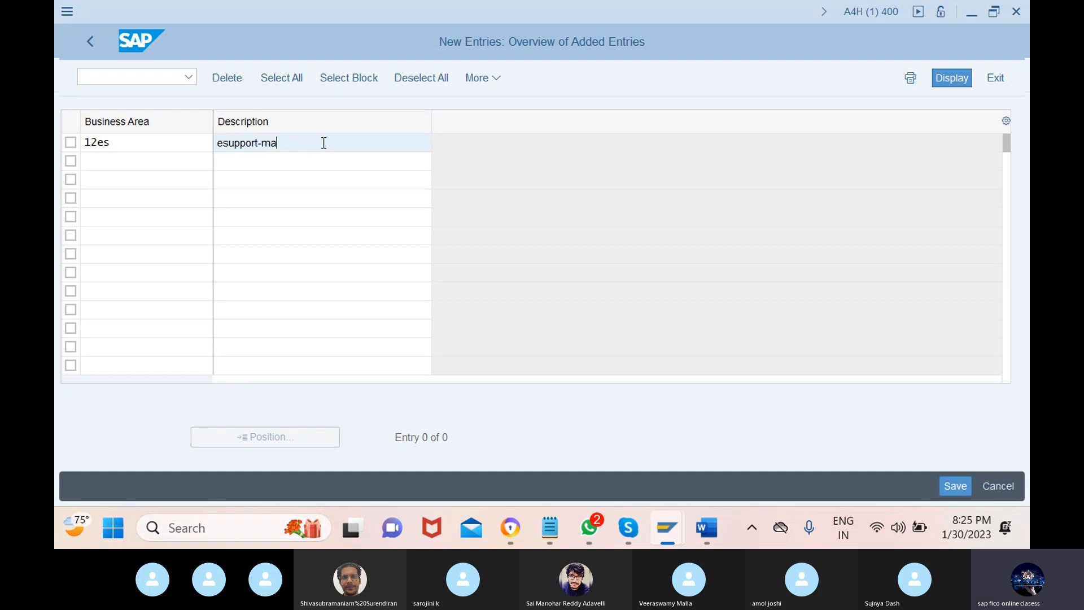
type("nglore")
key("Return")
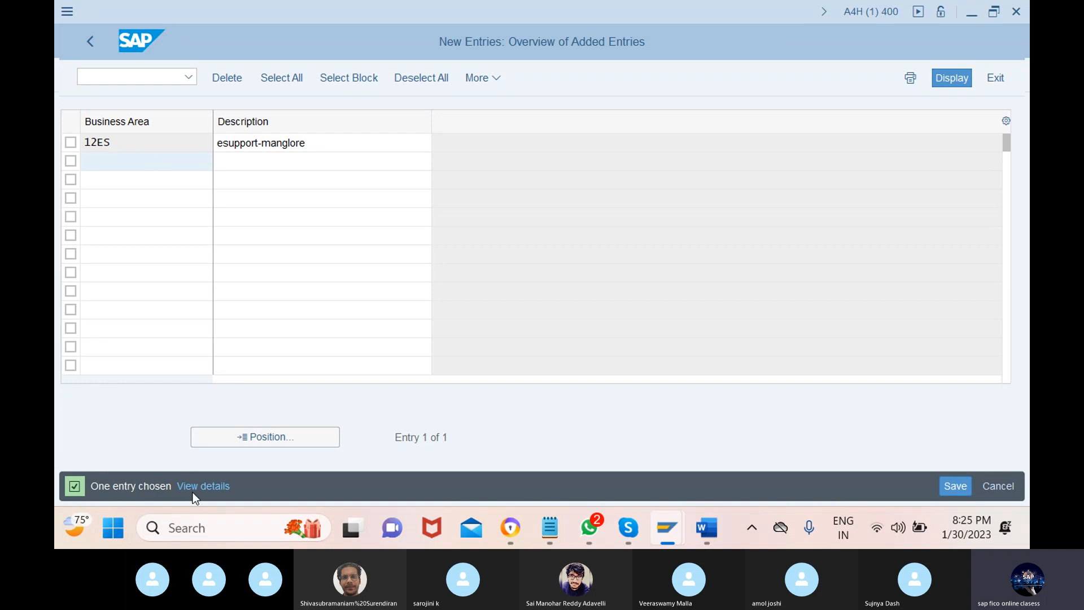
Save the business area to a new customizing request with the short description "bussiness area-esupport-manglore"
left_click(961, 484)
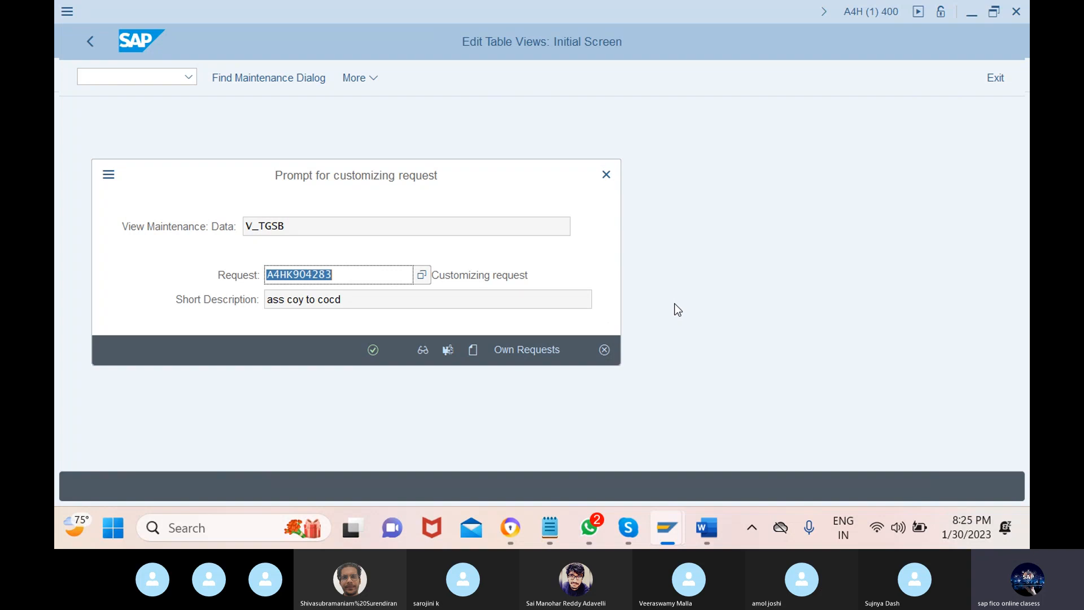
left_click(474, 350)
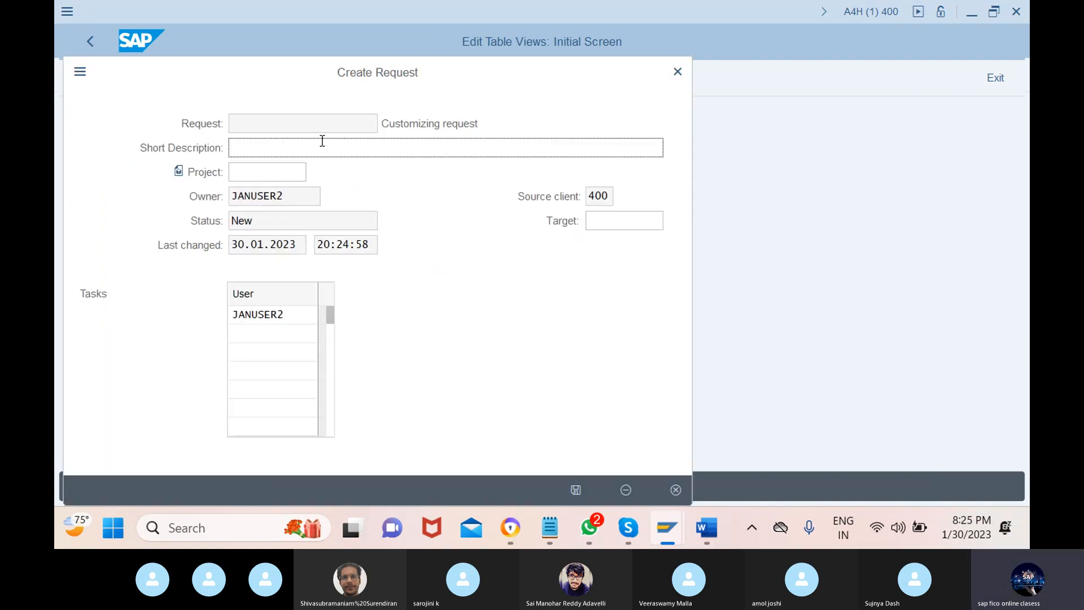
type("bussiness ")
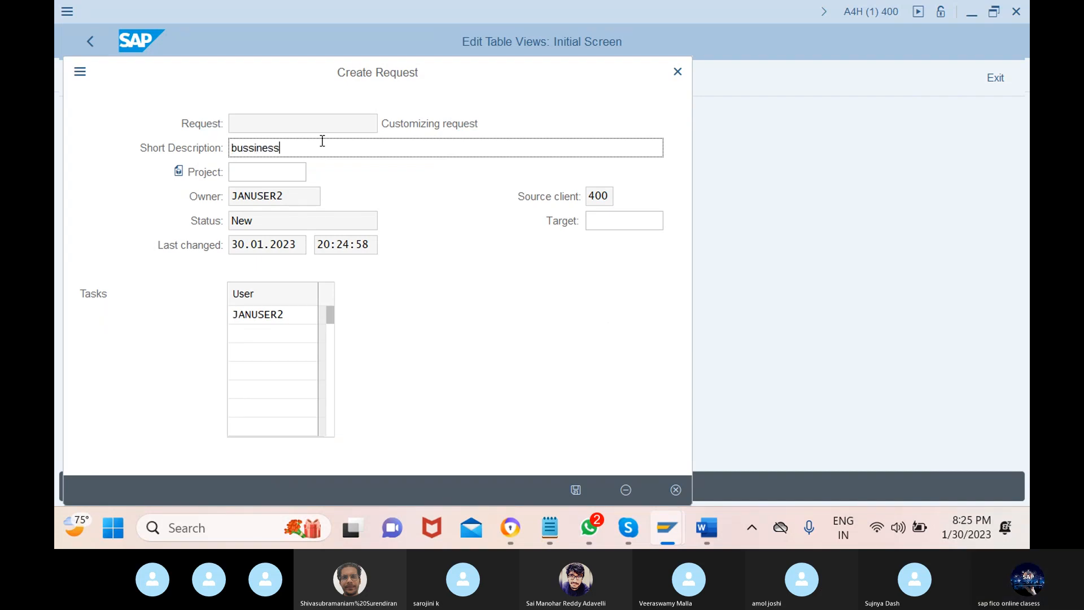
type("area-esuppo")
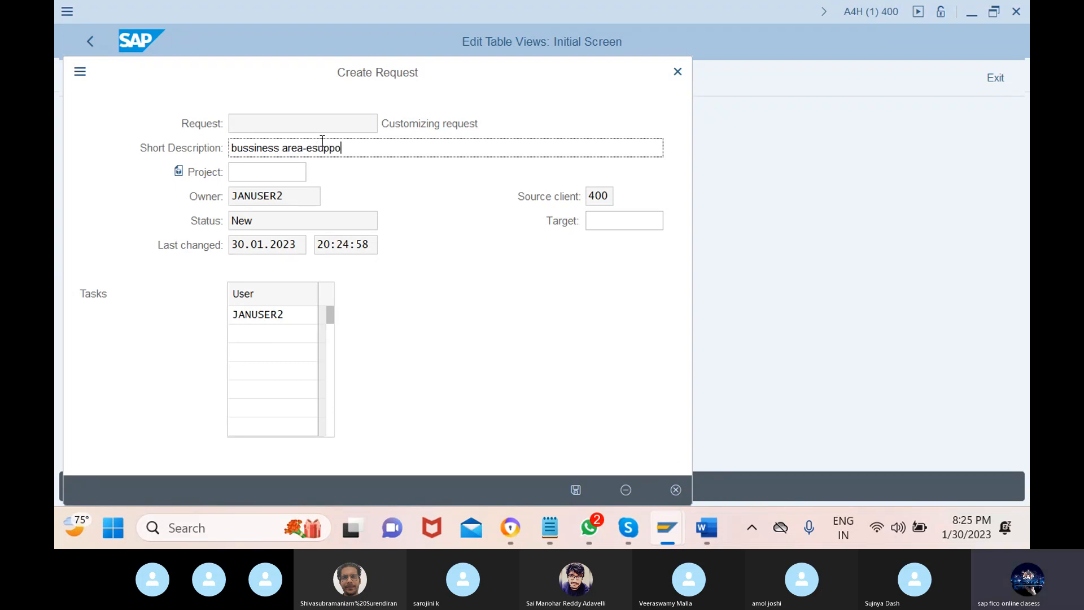
type("rt-")
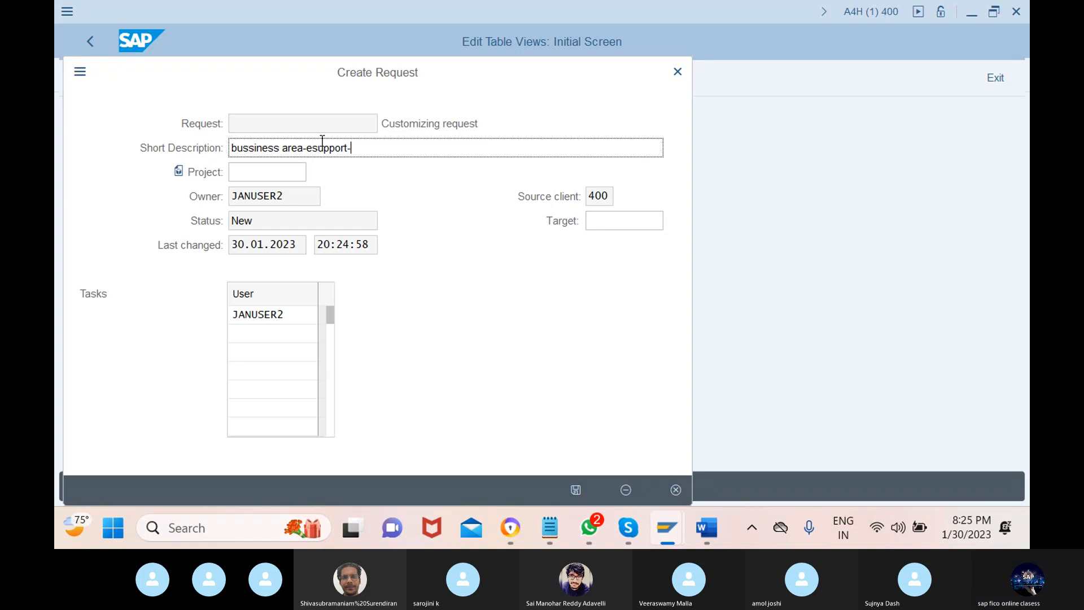
type("n")
key("BackSpace")
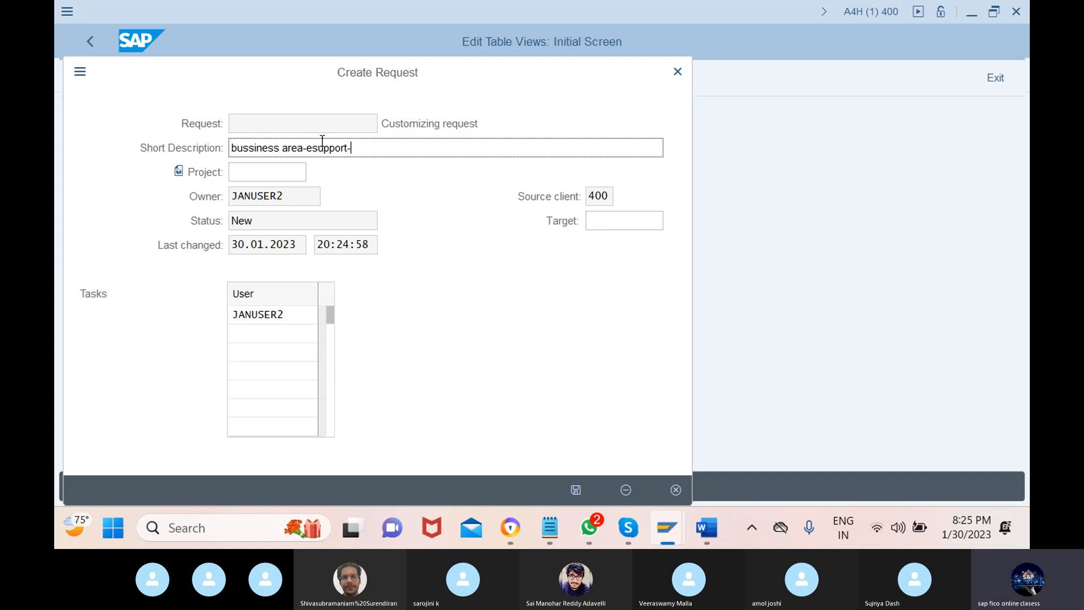
type("manglore")
left_click(576, 490)
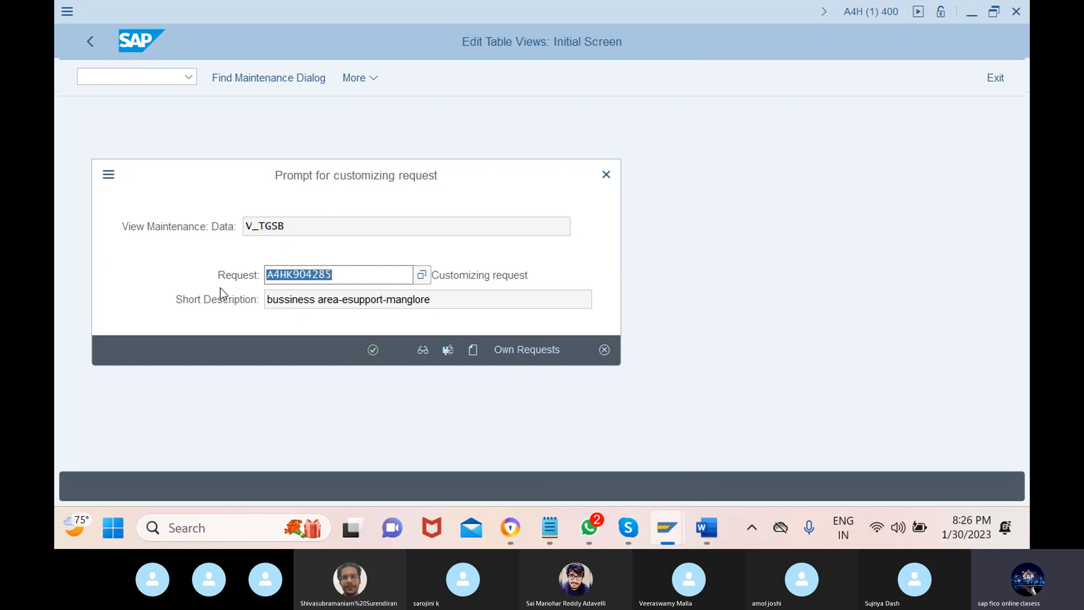
left_click_drag(333, 275, 266, 276)
left_click(373, 350)
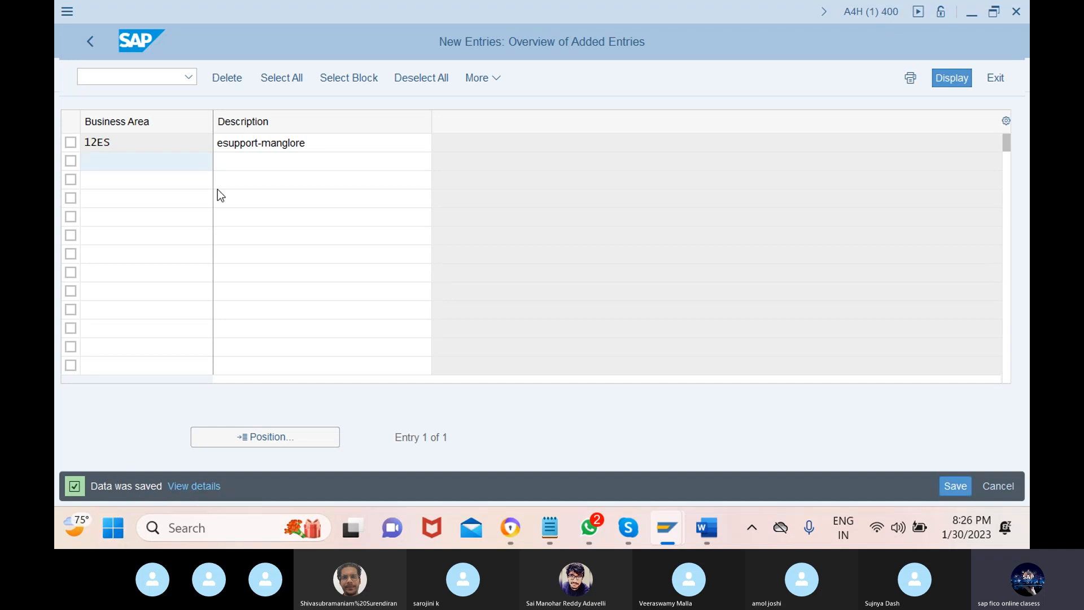
Return to the business areas overview and position the list at business area 12ES
left_click(91, 41)
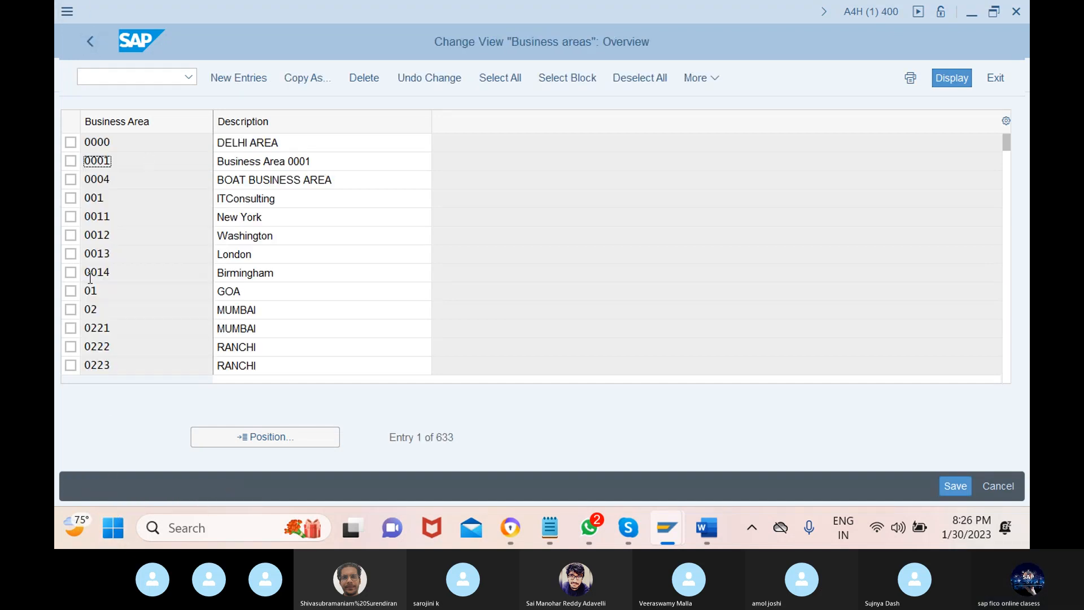
left_click(266, 437)
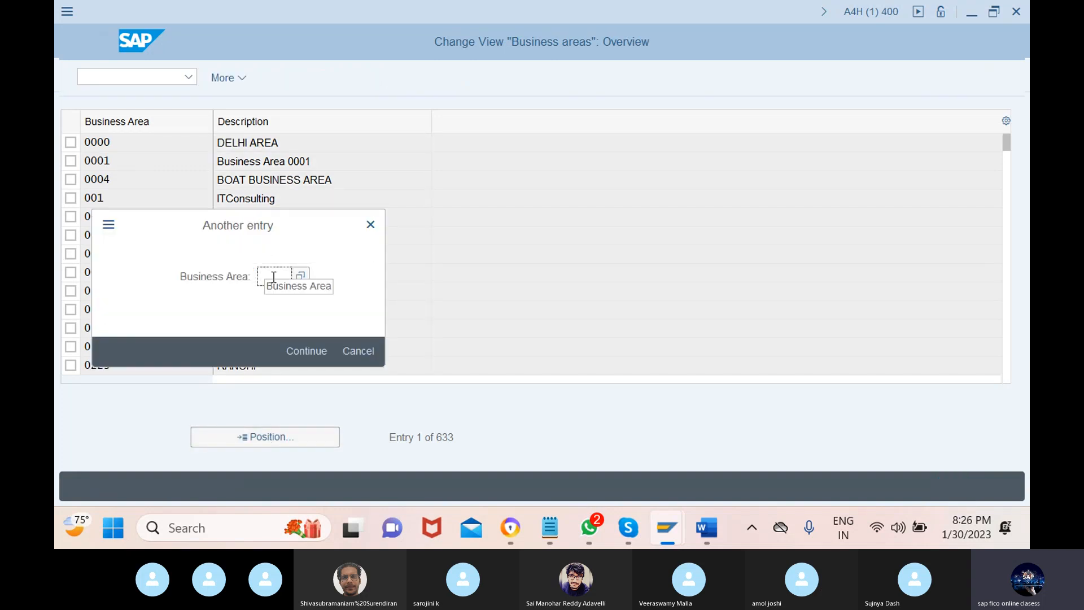
type("12es")
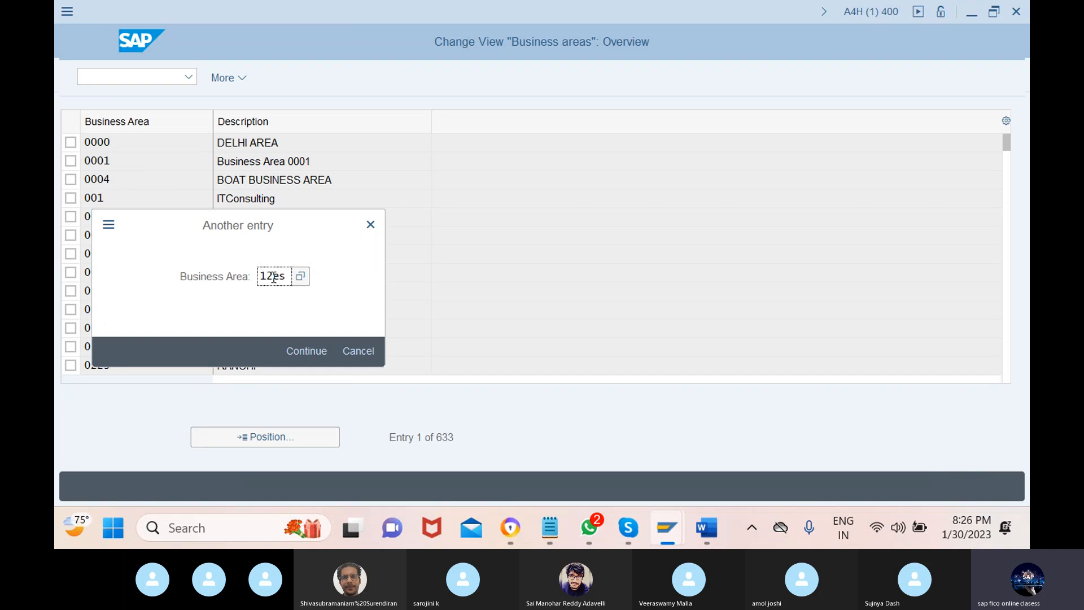
key("Return")
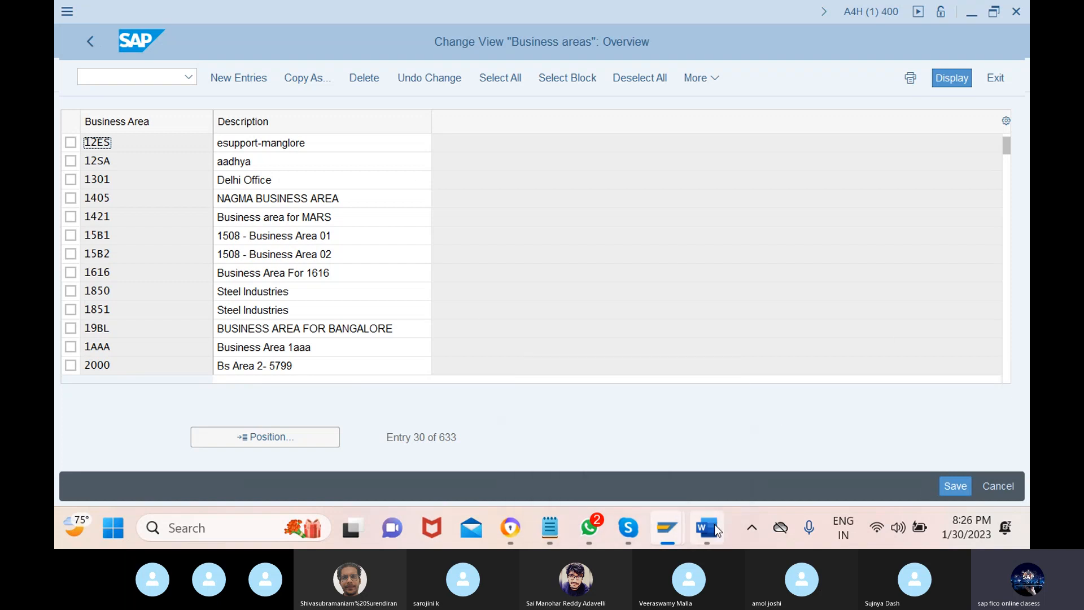
Switch to the Word checklist and review the Define consolidated business area-occ1 line and the lines above it
mouse_move(714, 524)
left_click(700, 449)
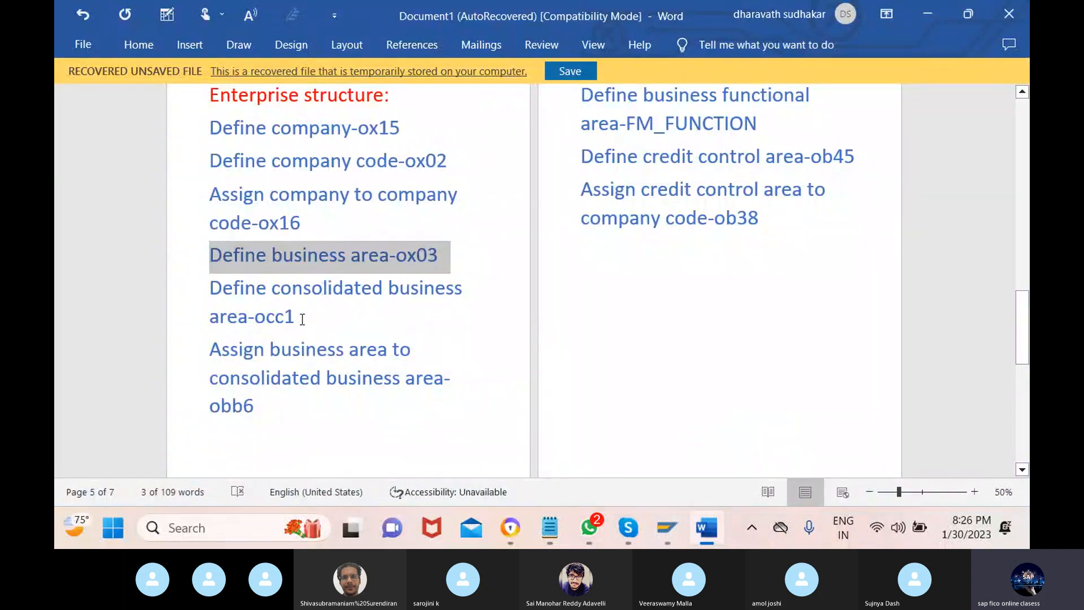
left_click_drag(303, 319, 210, 290)
left_click(180, 232)
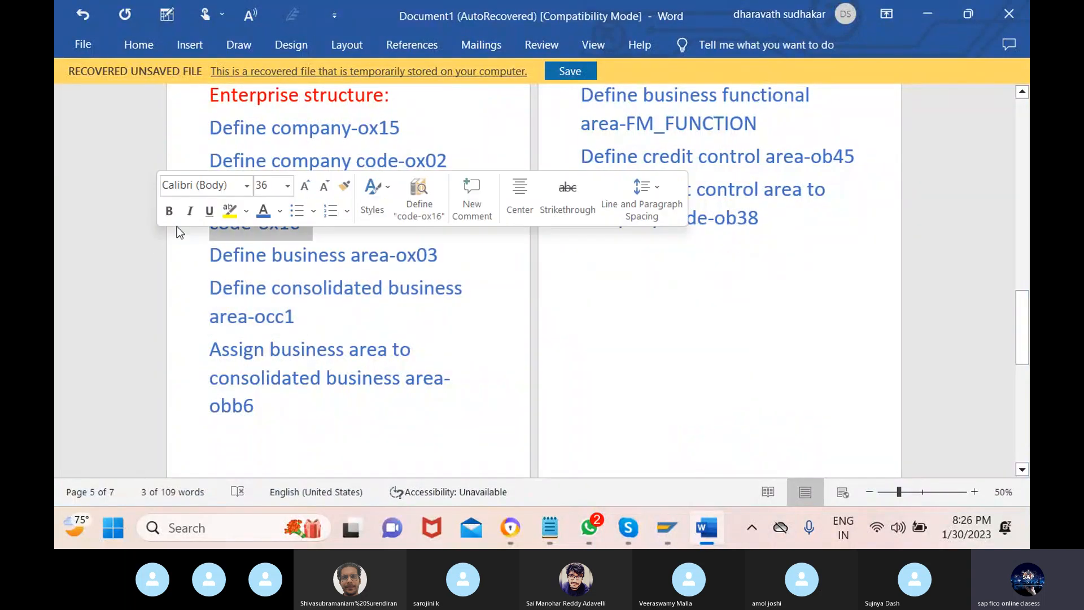